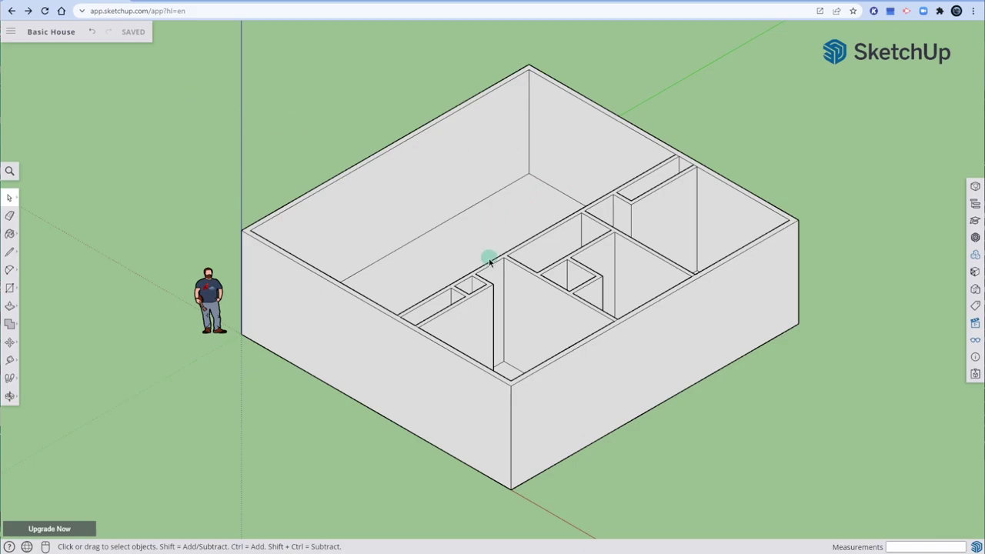
# Step: Switch to the Maker Lessons Basic House page and examine the floor plan's exterior door locations and the stated door and window opening sizes
pyautogui.click(204, 3)
pyautogui.scroll(2, 627, 207)
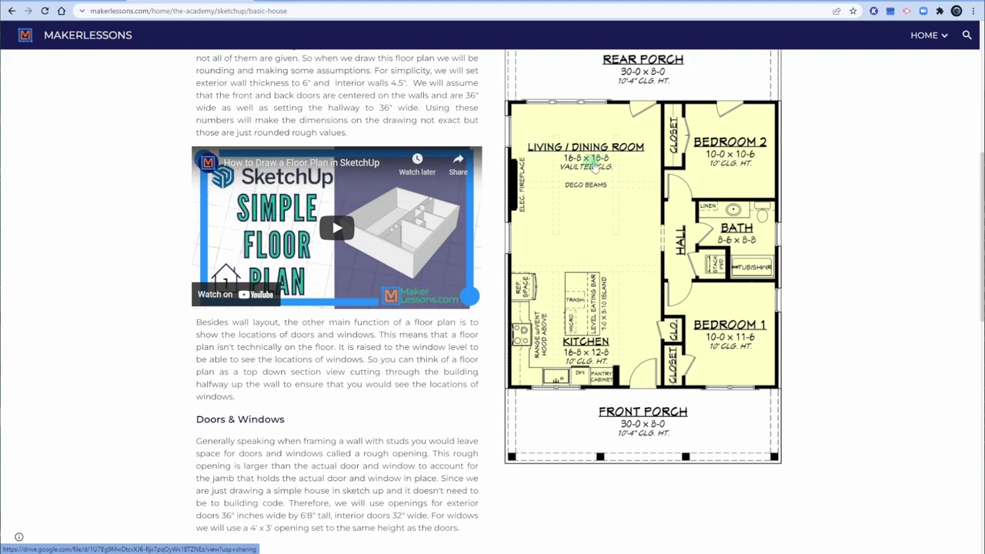
pyautogui.scroll(1, 628, 193)
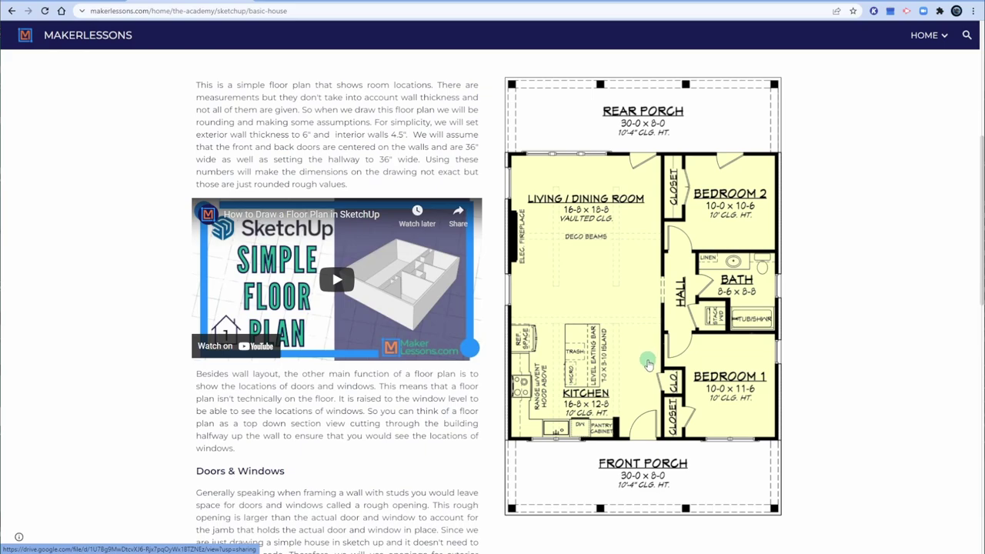
pyautogui.scroll(-2, 649, 364)
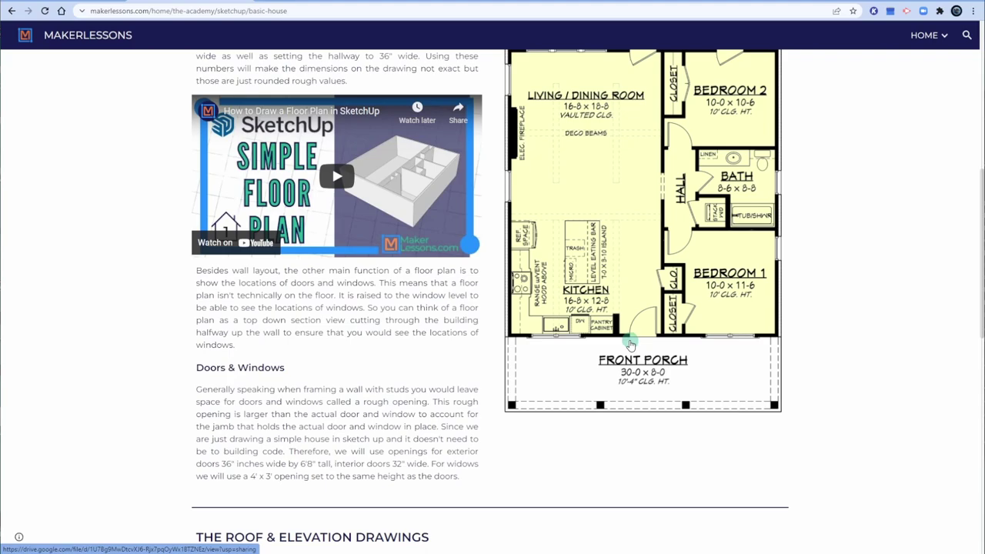
pyautogui.moveTo(207, 464); pyautogui.dragTo(313, 463)
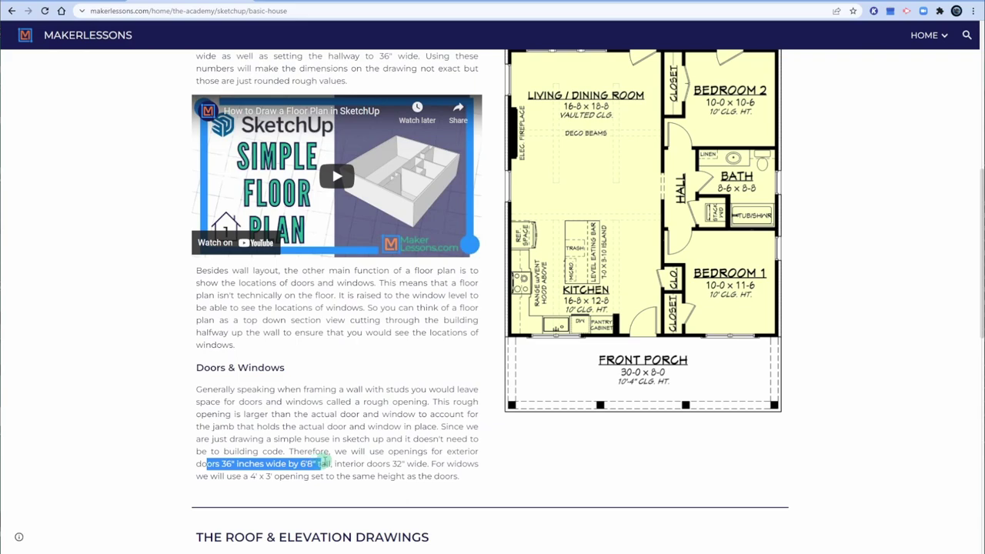
pyautogui.doubleClick(396, 463)
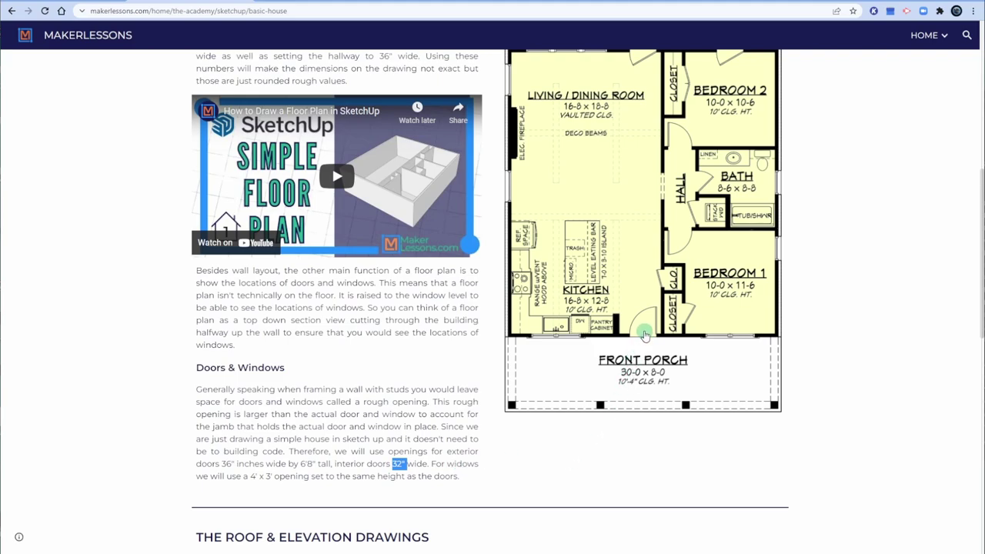
pyautogui.scroll(1, 647, 217)
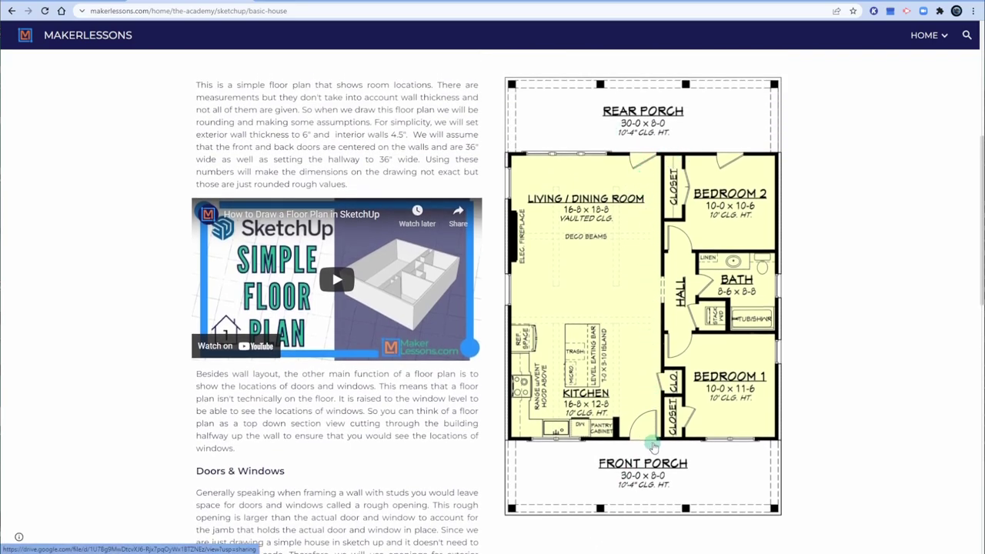
pyautogui.scroll(-1, 671, 343)
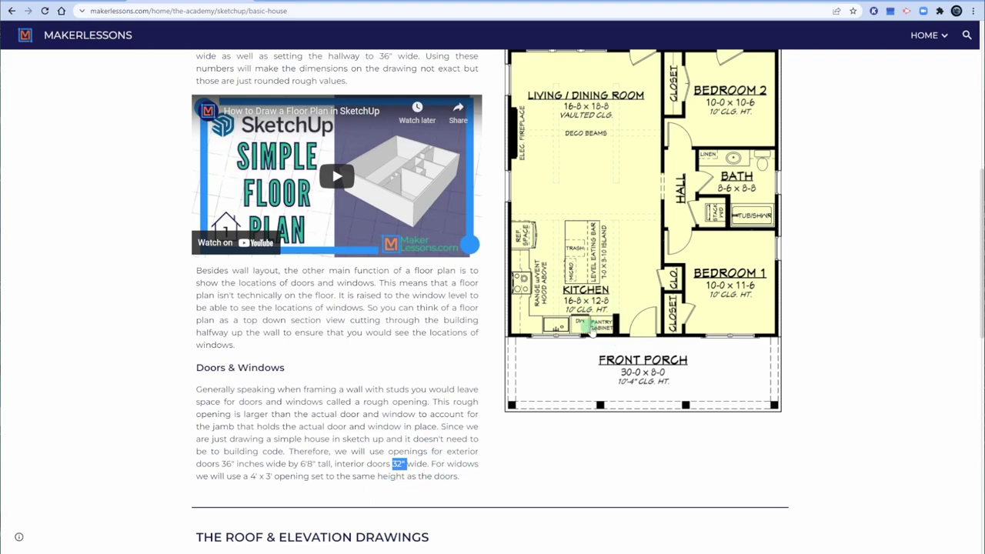
pyautogui.scroll(1, 662, 360)
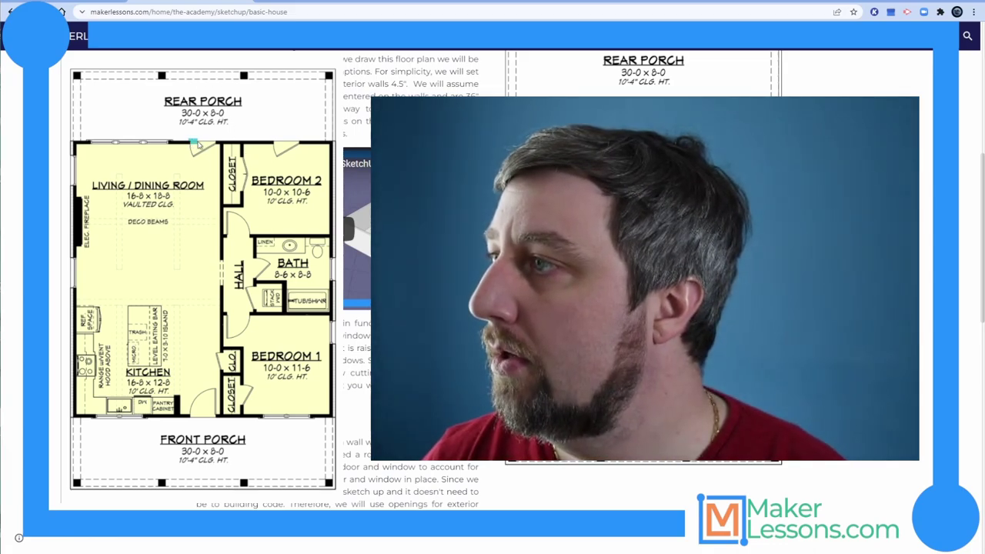
pyautogui.moveTo(189, 416); pyautogui.dragTo(216, 416)
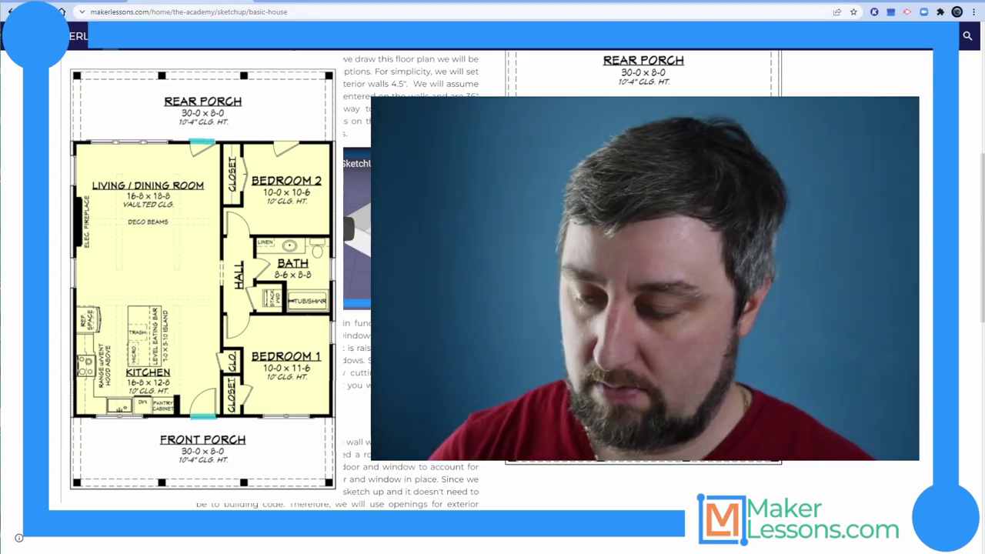
pyautogui.scroll(5, 549, 231)
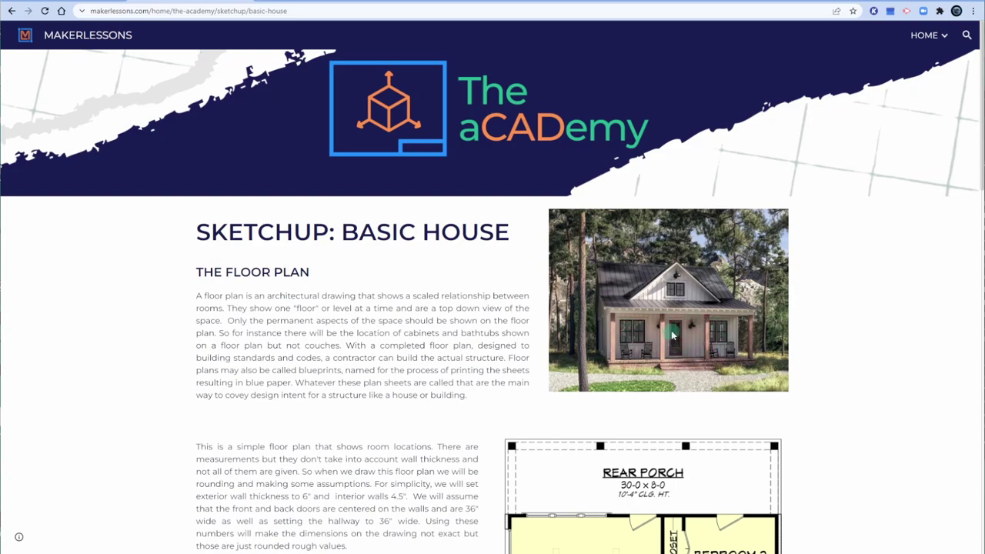
# Step: Switch back to the SketchUp house model and show it in the standard front view with parallel projection
pyautogui.click(79, 2)
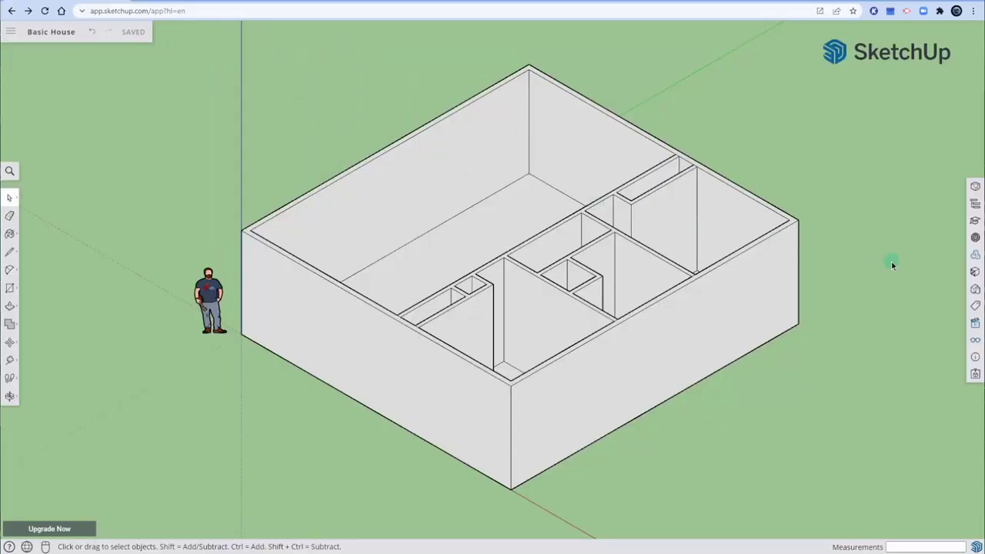
pyautogui.click(975, 322)
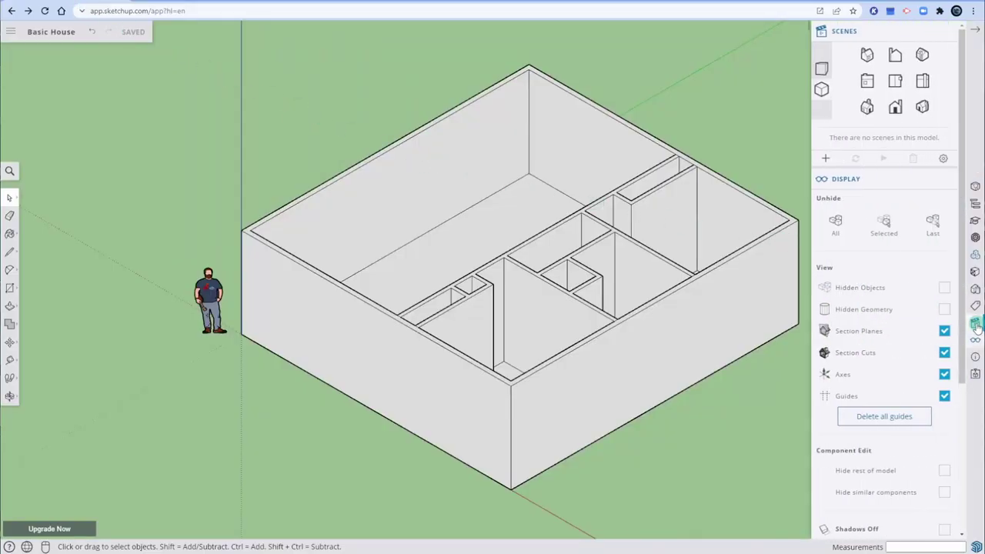
pyautogui.click(896, 109)
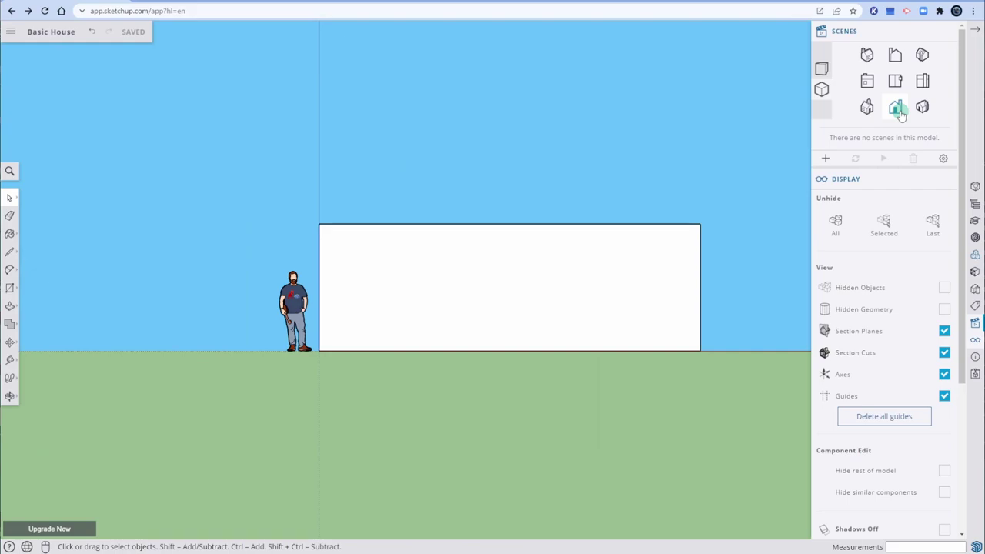
pyautogui.click(821, 89)
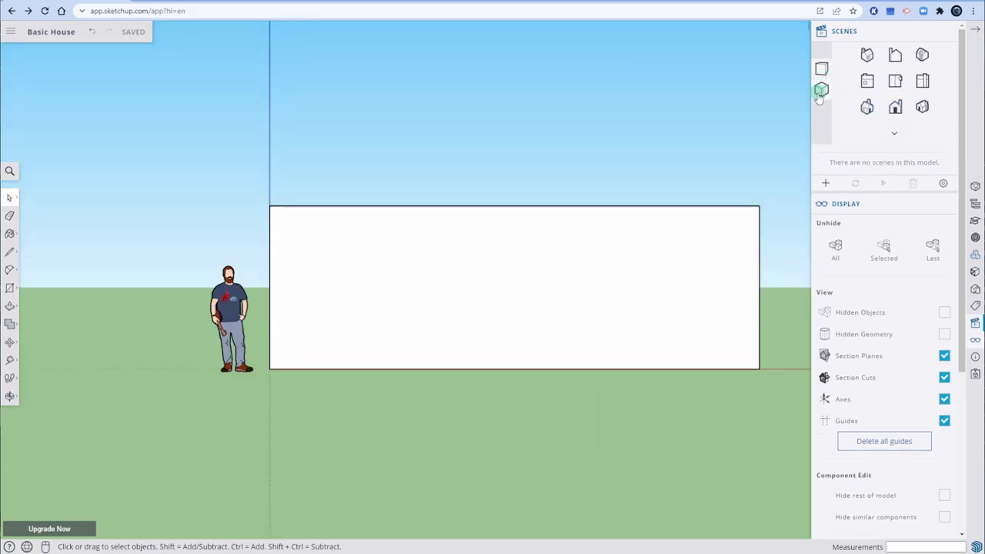
pyautogui.click(727, 135)
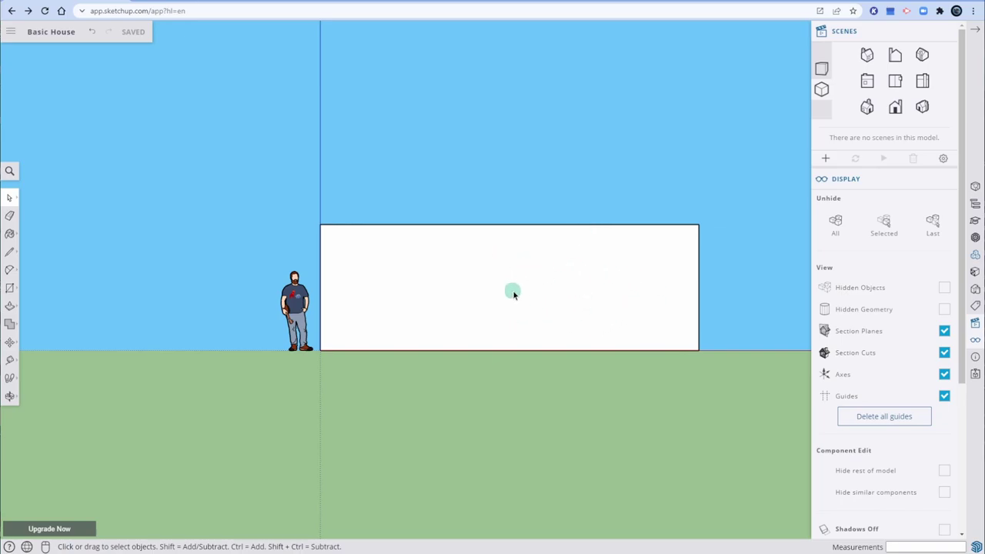
# Step: Draw a 6'8" tall by 36" wide door rectangle on the face of the front wall
pyautogui.click(10, 288)
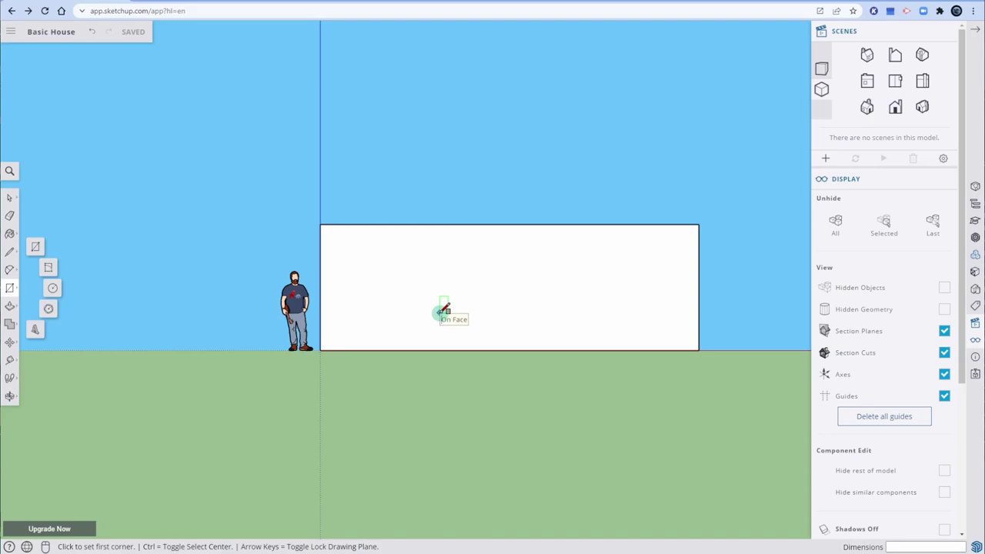
pyautogui.click(439, 312)
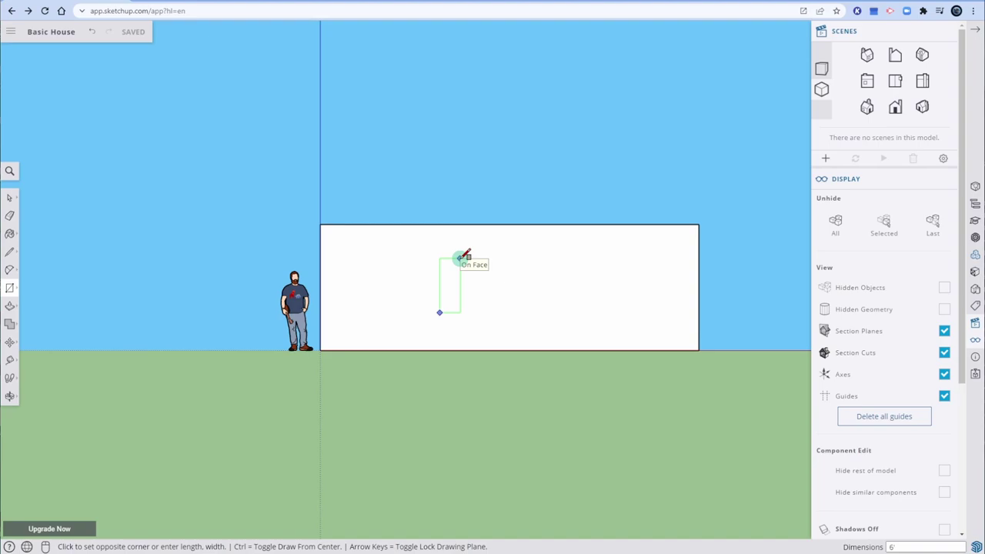
pyautogui.write('",36')
pyautogui.press('Return')
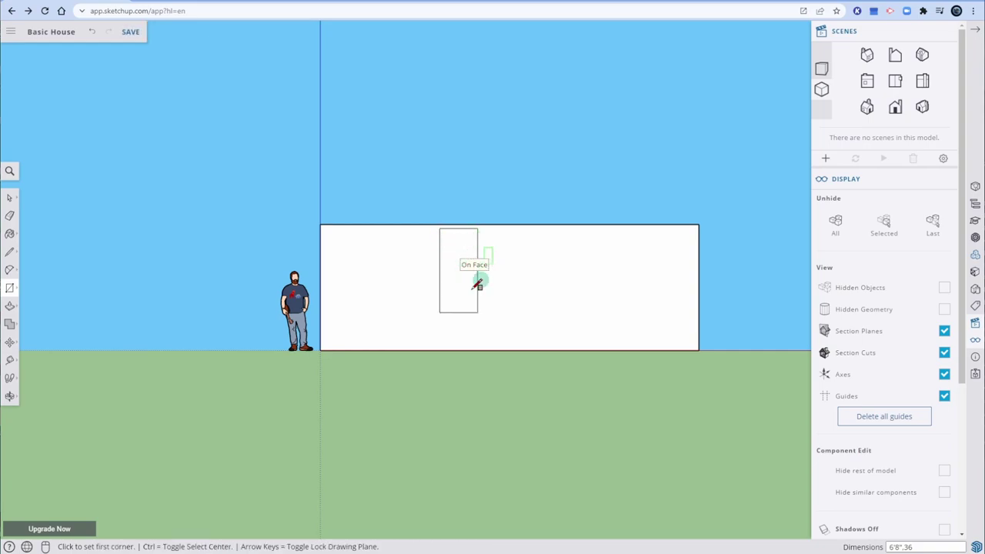
pyautogui.press('space')
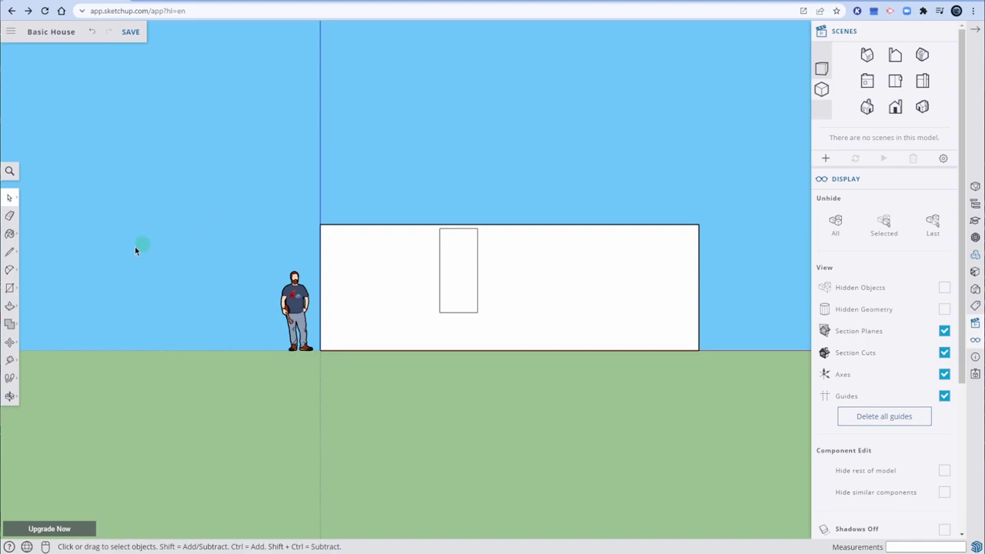
pyautogui.click(10, 343)
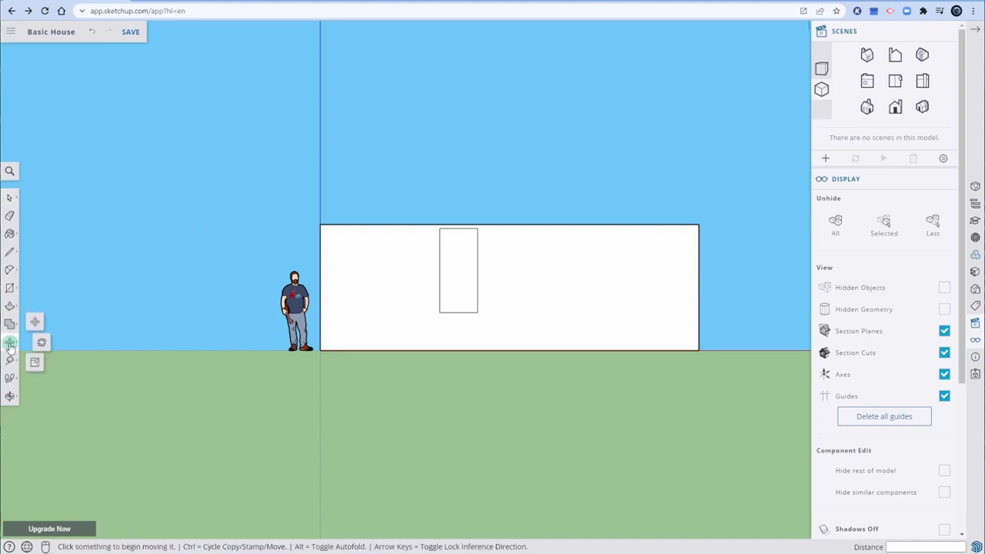
pyautogui.click(447, 310)
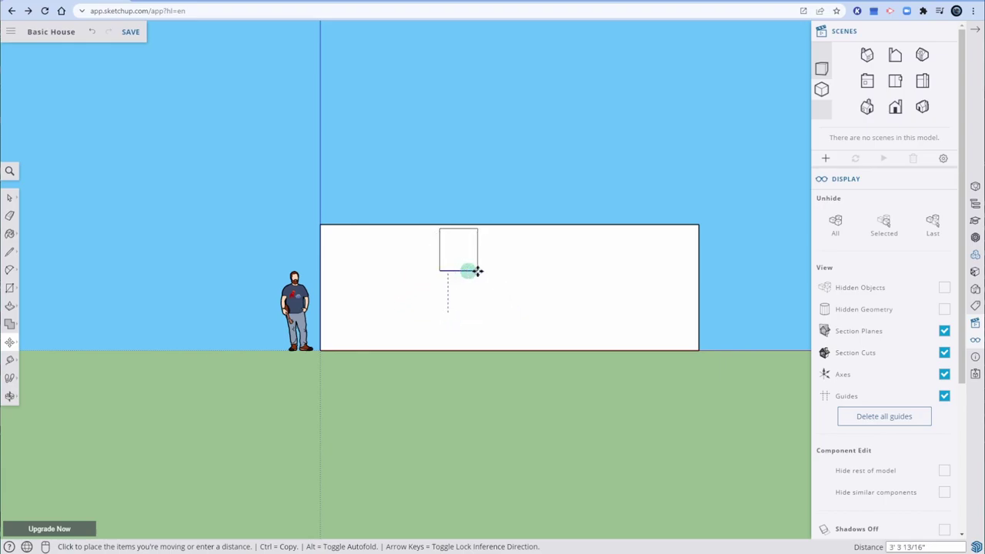
pyautogui.press('space')
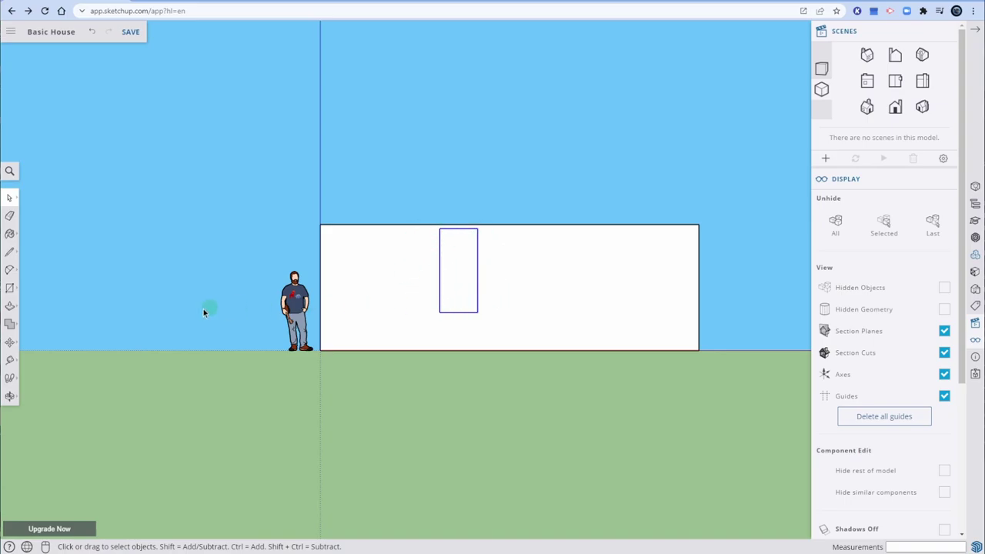
# Step: Move the selected door rectangle by its bottom midpoint to the midpoint of the front wall's bottom edge
pyautogui.click(11, 342)
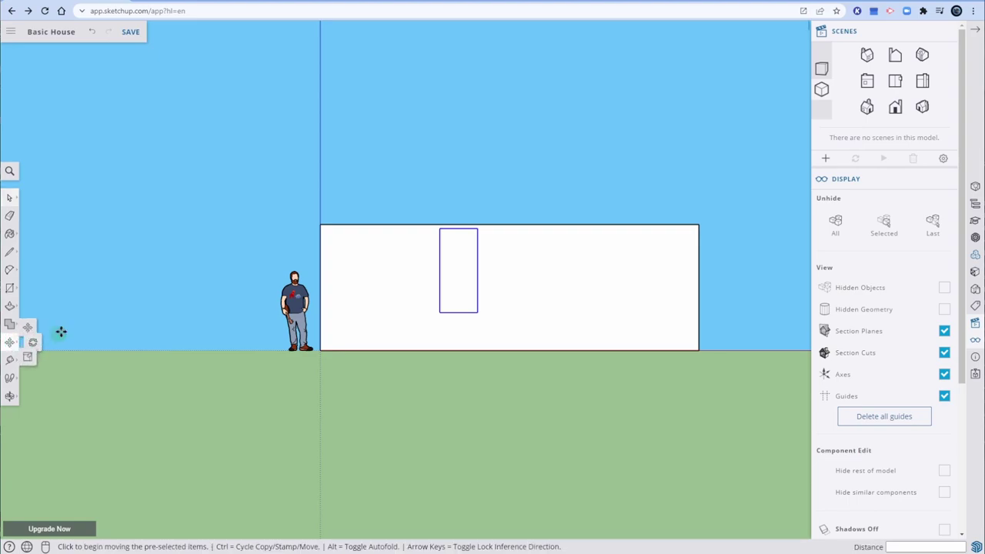
pyautogui.click(458, 311)
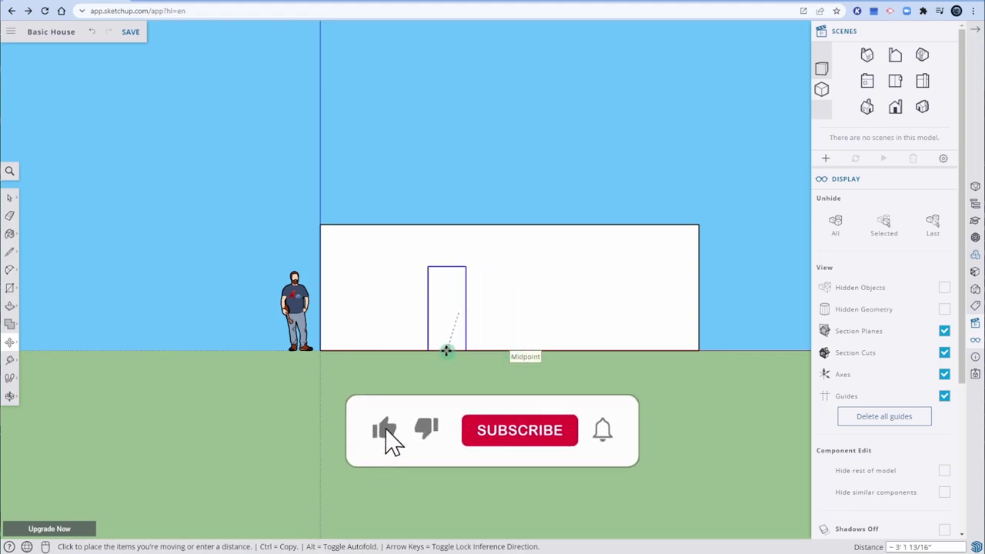
pyautogui.click(509, 351)
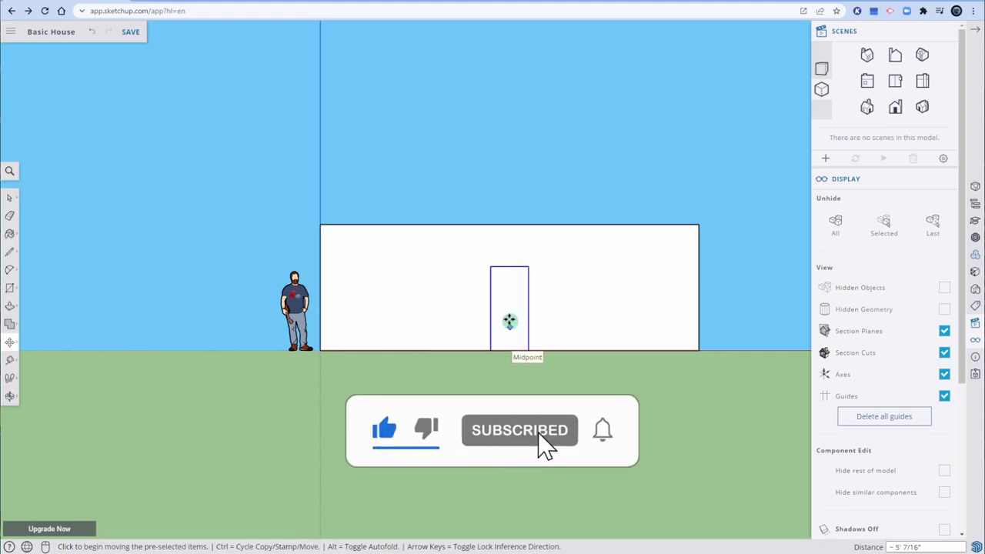
pyautogui.scroll(3, 509, 321)
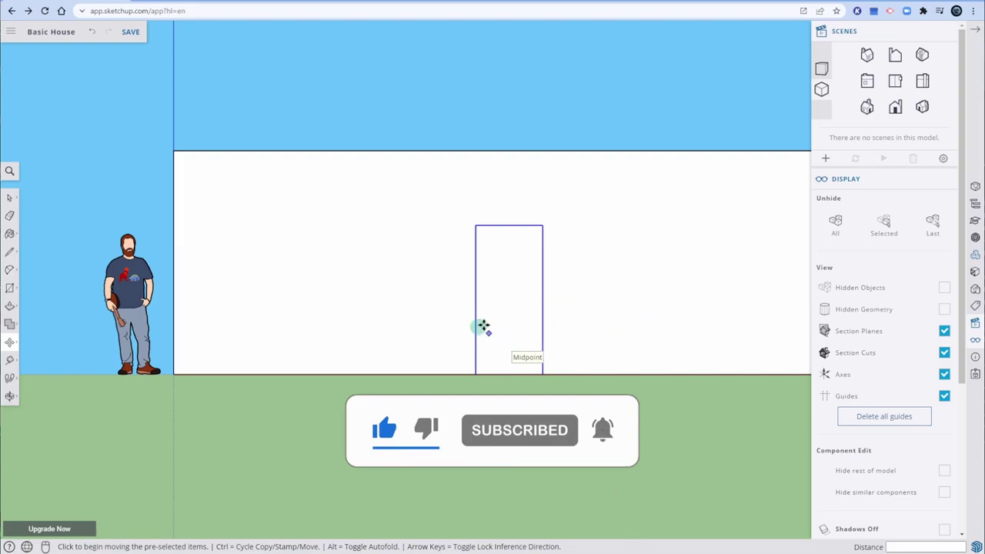
pyautogui.press('space')
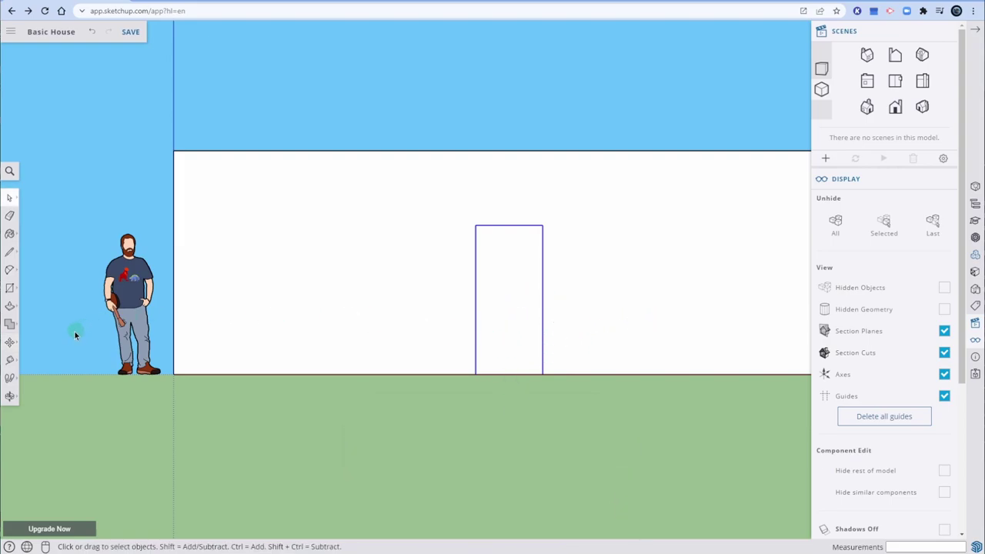
# Step: Push the front door rectangle 6" inward to cut the opening completely through the wall
pyautogui.click(10, 307)
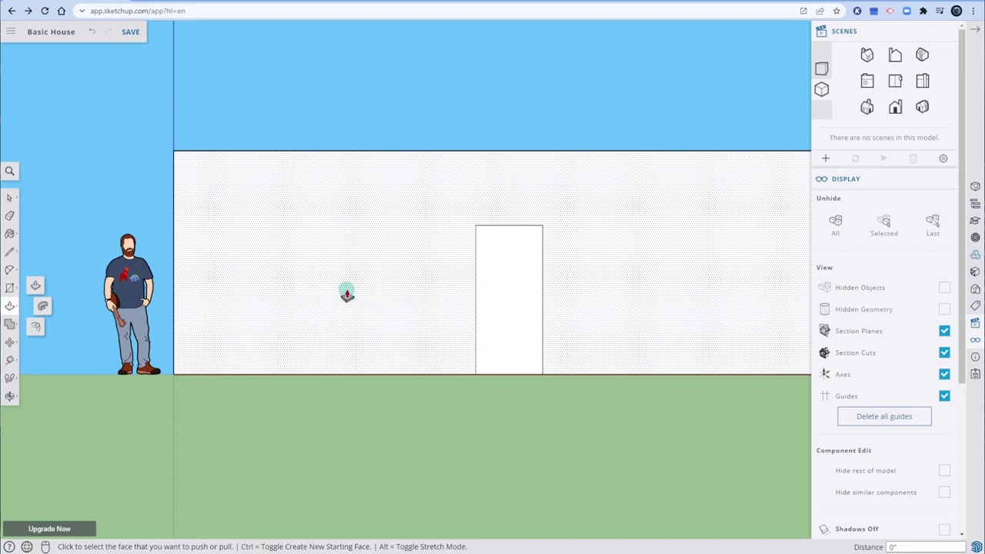
pyautogui.click(519, 318)
pyautogui.moveTo(518, 327); pyautogui.dragTo(384, 386, button='middle')
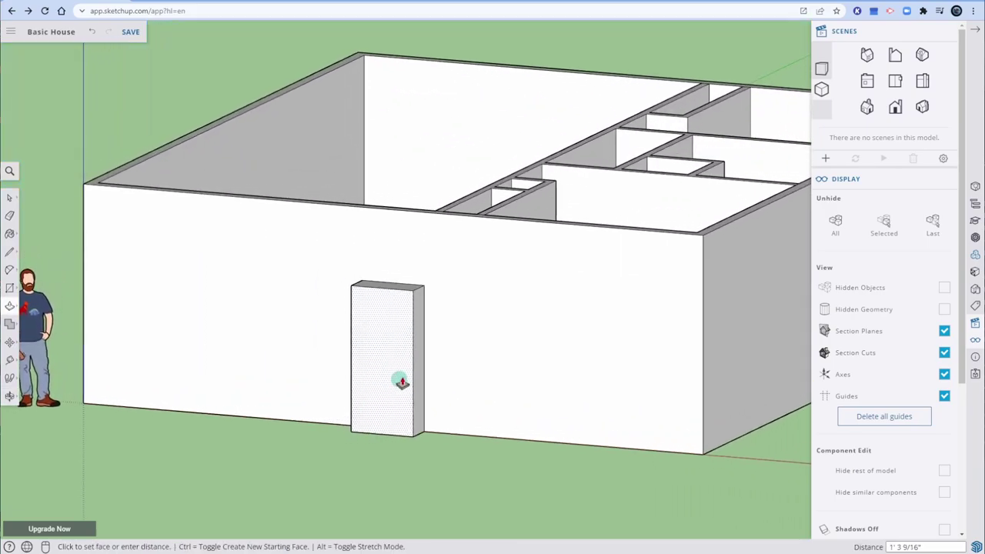
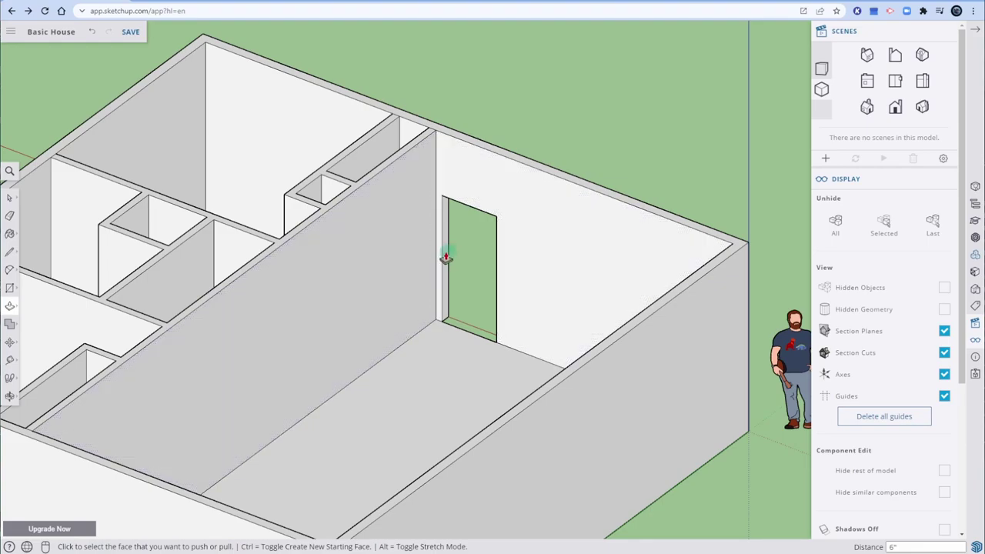
pyautogui.scroll(3, 448, 275)
pyautogui.scroll(-3, 448, 275)
pyautogui.moveTo(466, 281); pyautogui.dragTo(312, 347, button='middle')
pyautogui.scroll(5, 161, 332)
pyautogui.scroll(-5, 162, 333)
pyautogui.moveTo(226, 226); pyautogui.dragTo(387, 171, button='middle')
pyautogui.press('space')
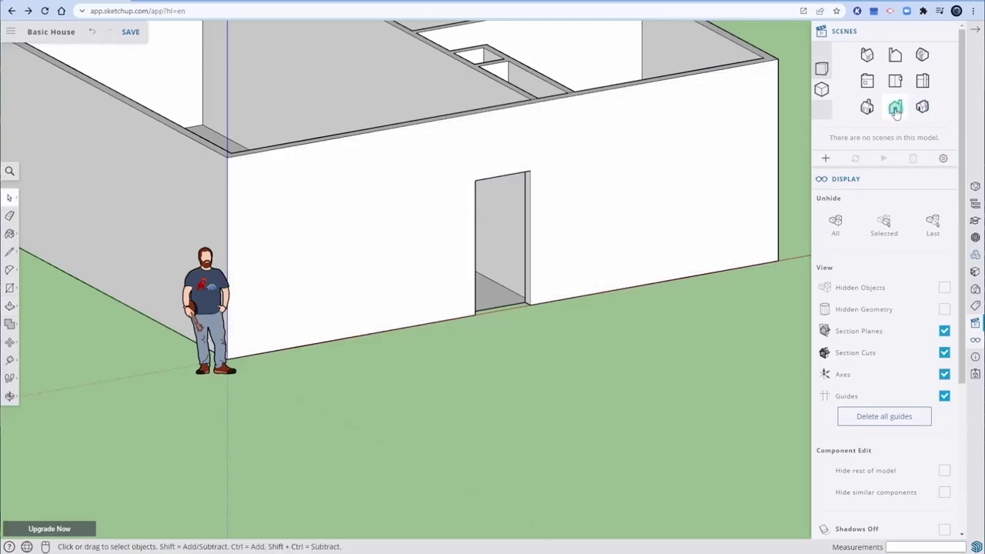
# Step: Show the standard back view and draw a 6'8" tall by 36" wide door rectangle on the back wall
pyautogui.click(895, 106)
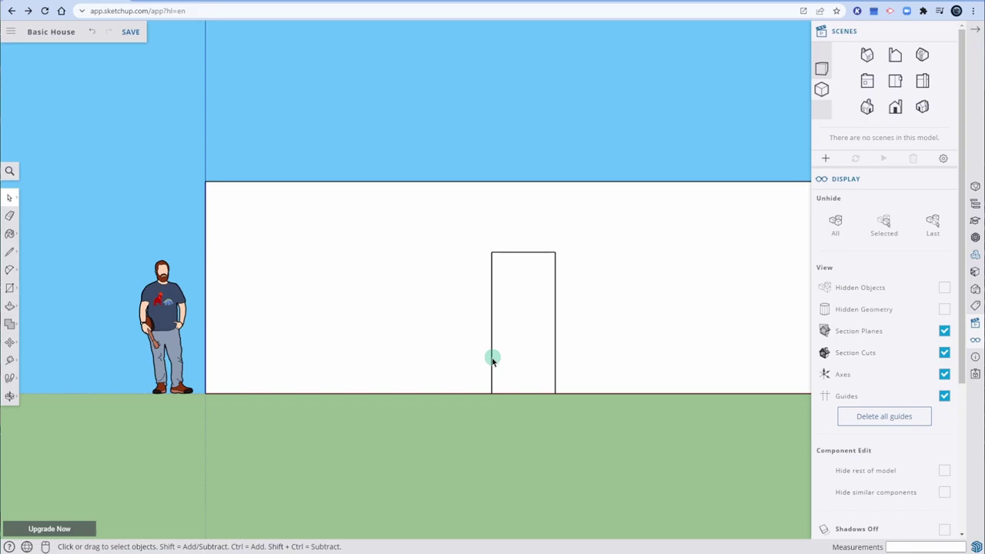
pyautogui.click(893, 60)
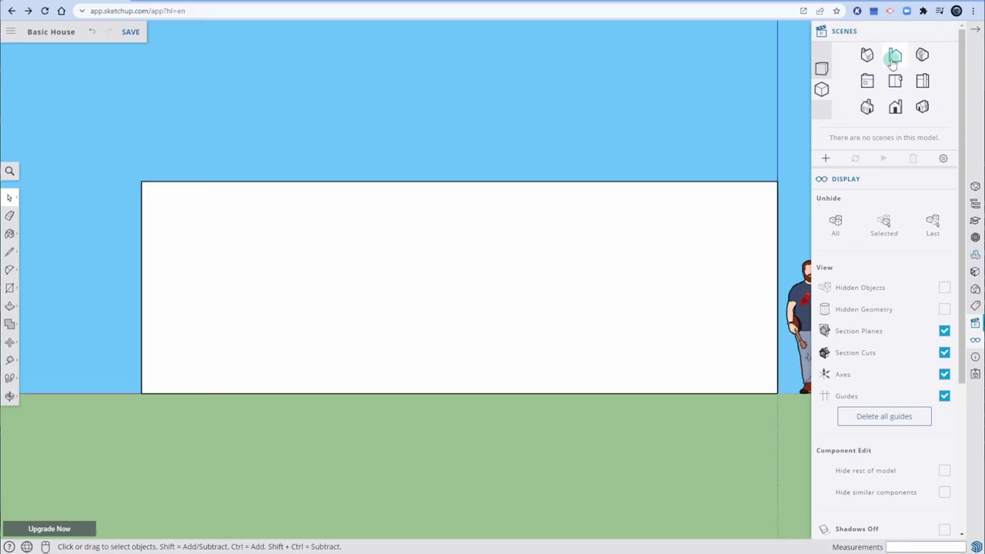
pyautogui.click(10, 291)
pyautogui.click(301, 353)
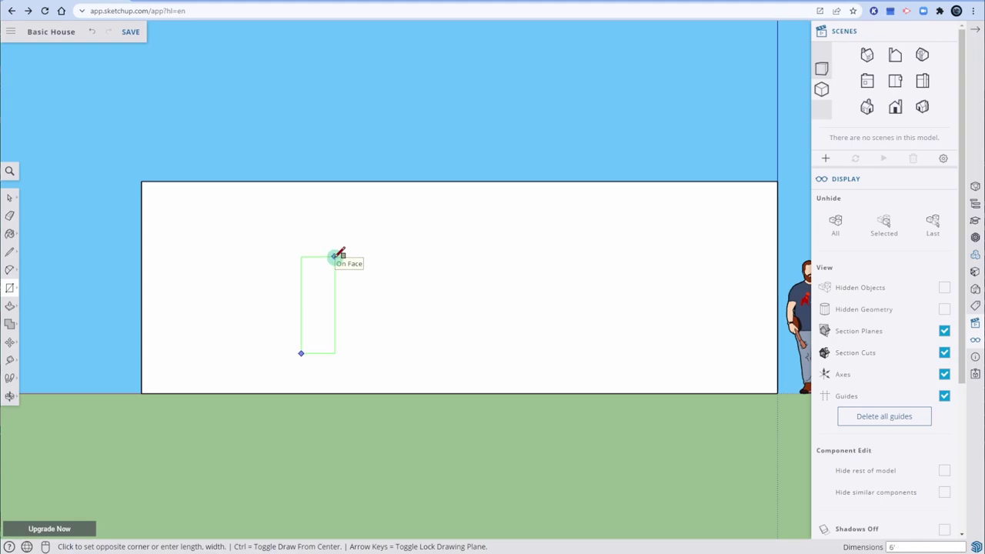
pyautogui.write('8",36')
pyautogui.press('Return')
pyautogui.press('space')
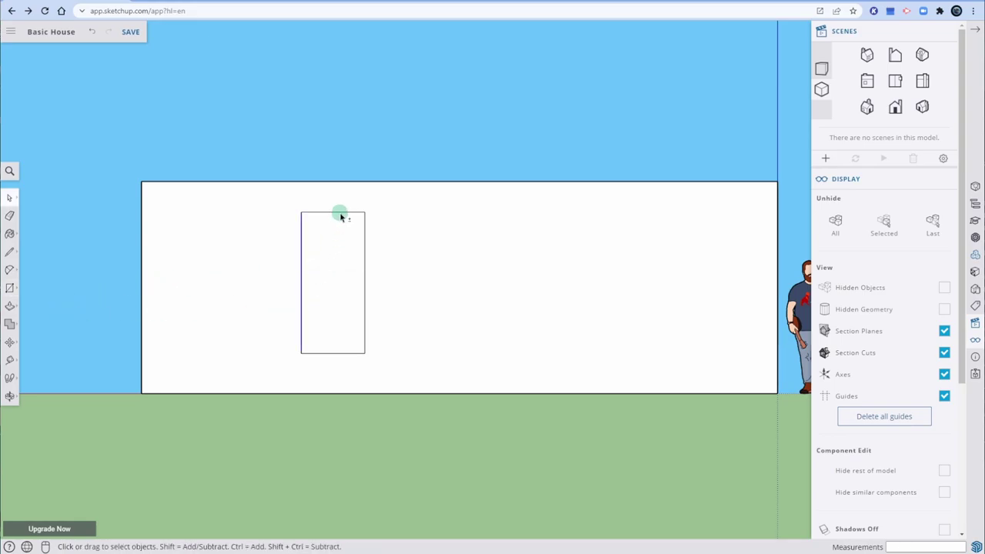
# Step: Select the door rectangle's edges and move it by its bottom midpoint to the midpoint of the back wall's bottom edge
pyautogui.keyDown('shift'); pyautogui.click(365, 233); pyautogui.keyUp('shift')
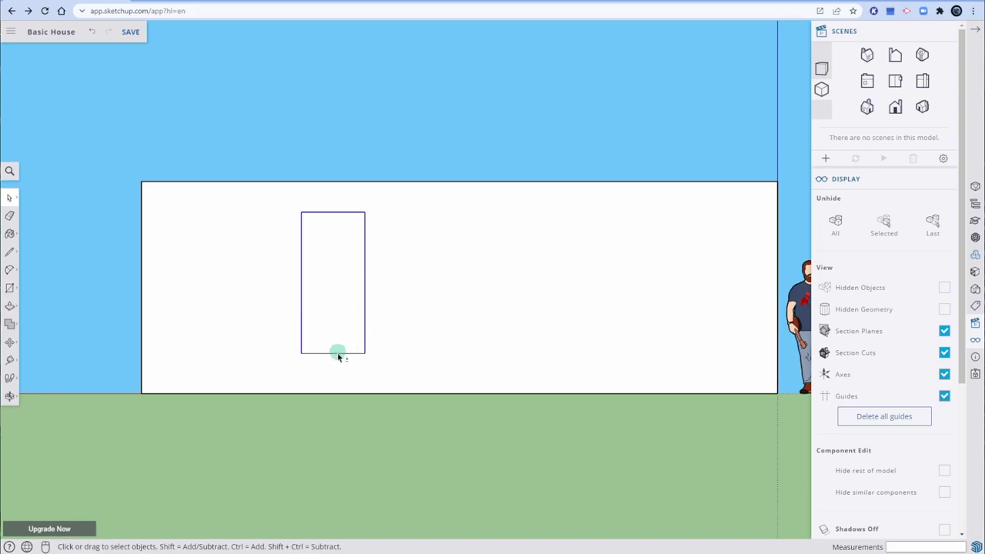
pyautogui.click(10, 343)
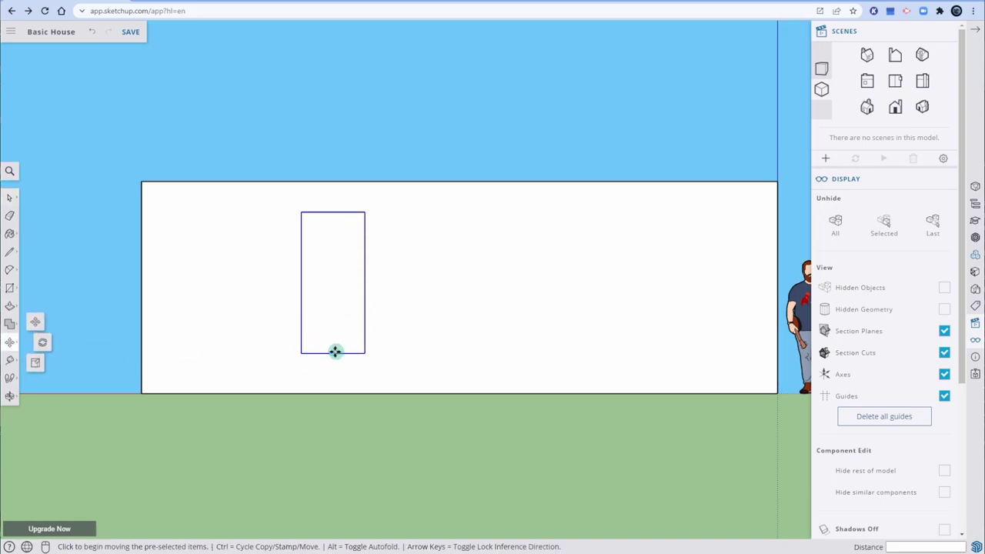
pyautogui.click(335, 351)
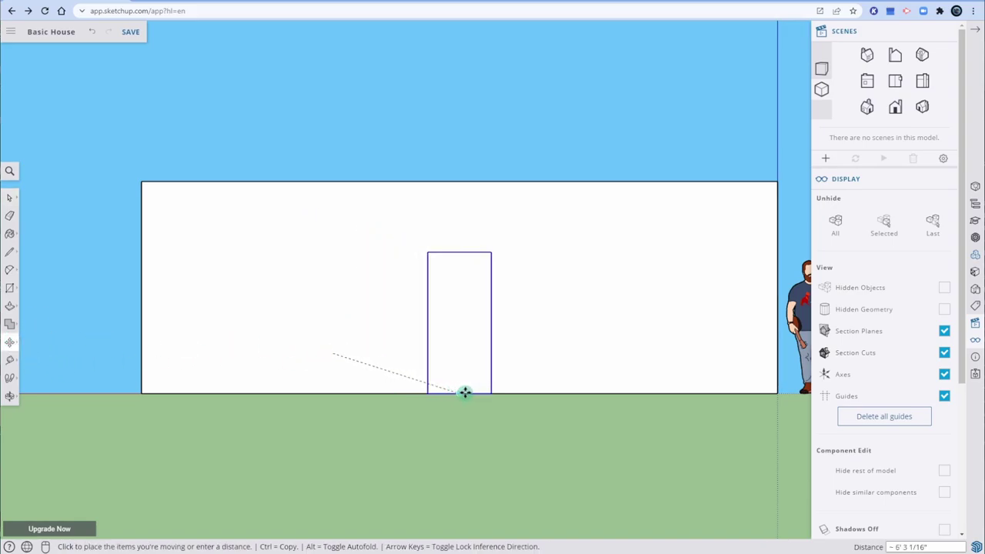
pyautogui.click(460, 393)
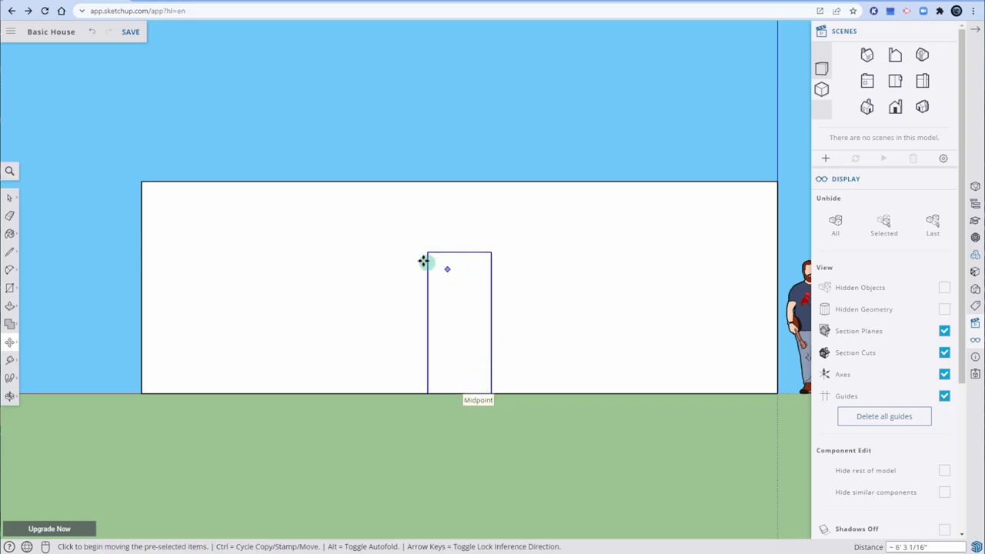
pyautogui.press('space')
# Step: Push the back door rectangle inward through the full thickness of the wall to cut the opening
pyautogui.moveTo(289, 328); pyautogui.dragTo(40, 339, button='middle')
pyautogui.click(9, 307)
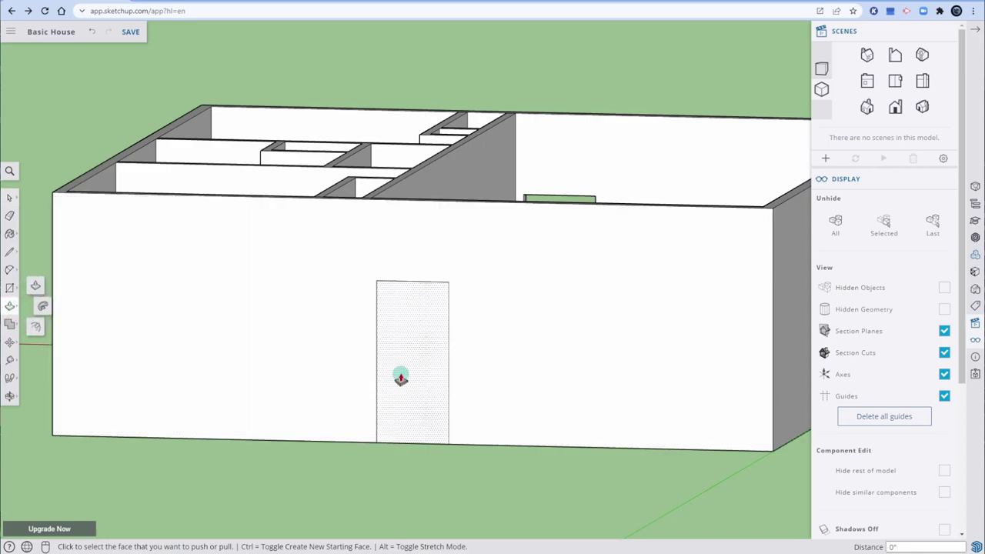
pyautogui.click(400, 376)
pyautogui.click(429, 369)
pyautogui.moveTo(456, 269); pyautogui.dragTo(536, 218, button='middle')
pyautogui.scroll(-3, 286, 165)
pyautogui.press('space')
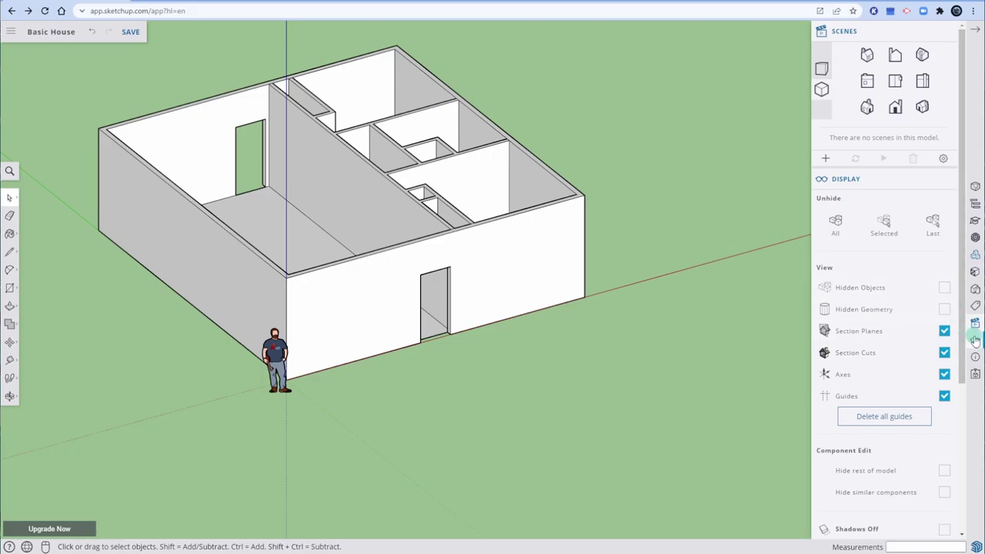
# Step: Hide the model axes
pyautogui.click(944, 374)
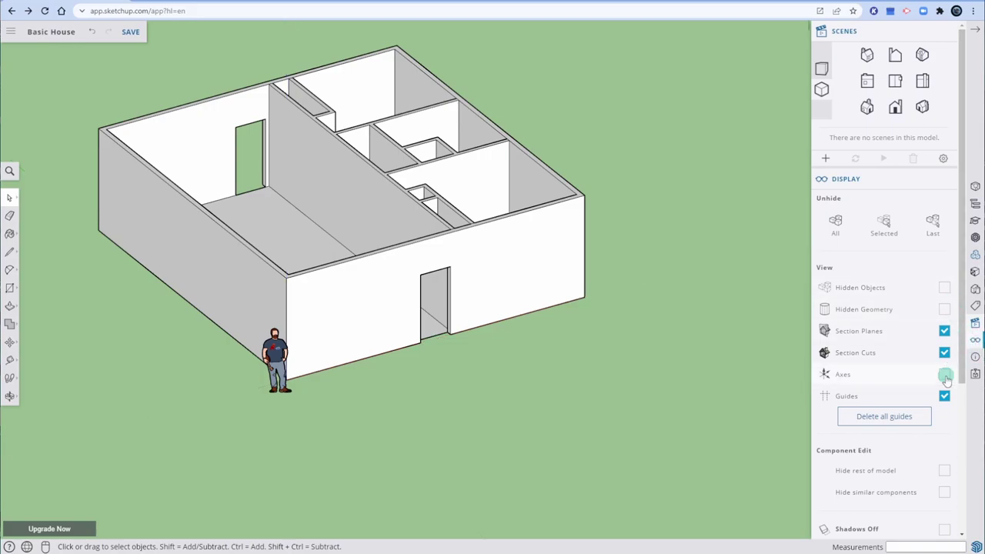
pyautogui.moveTo(283, 197); pyautogui.dragTo(564, 142, button='middle')
pyautogui.press('m')
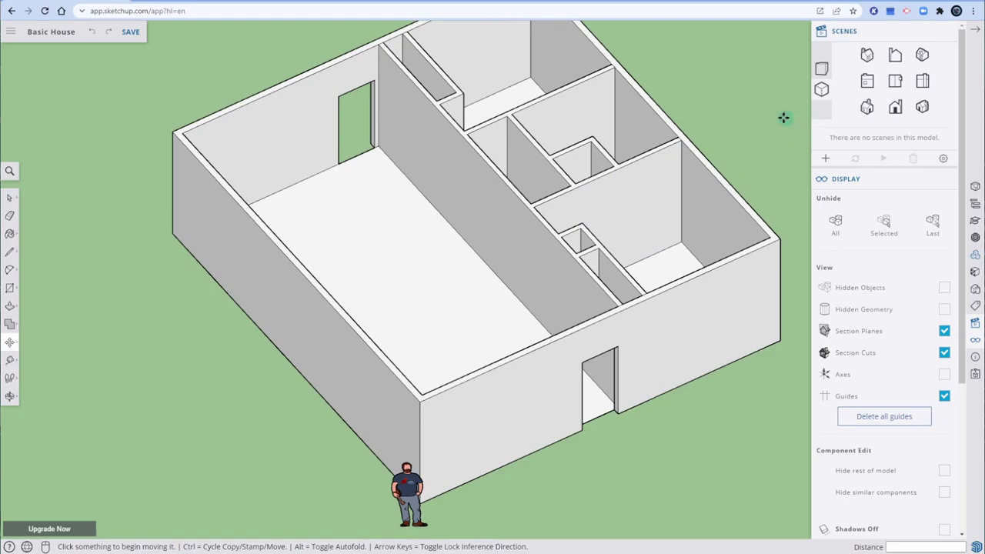
# Step: Search 3D Warehouse for "front door" and show the matching collections
pyautogui.click(974, 255)
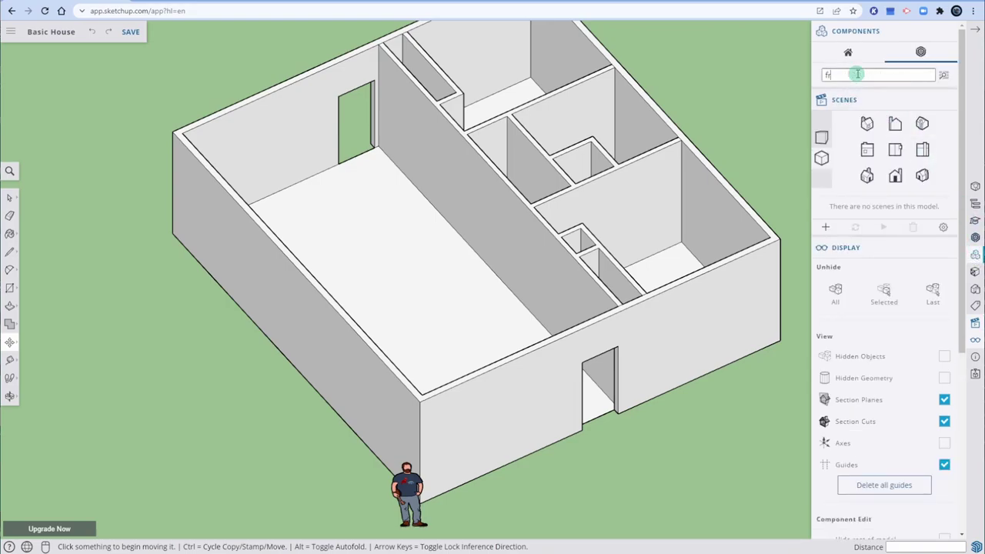
pyautogui.write('front door')
pyautogui.press('Return')
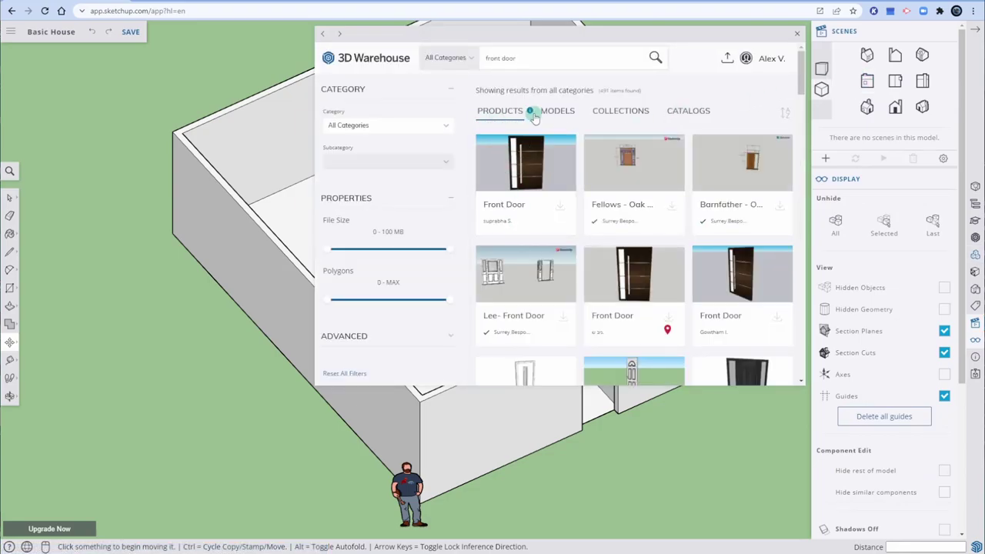
pyautogui.click(552, 115)
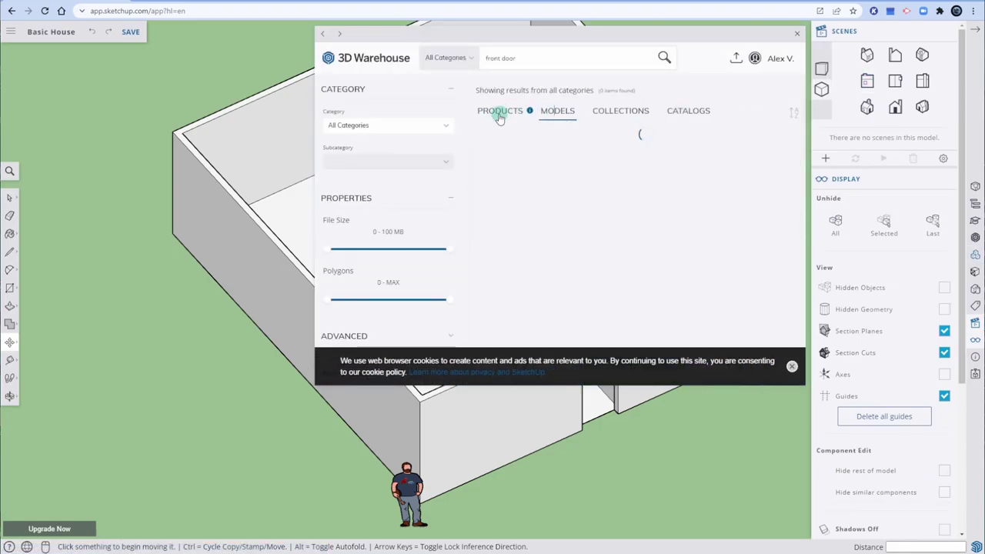
pyautogui.click(620, 112)
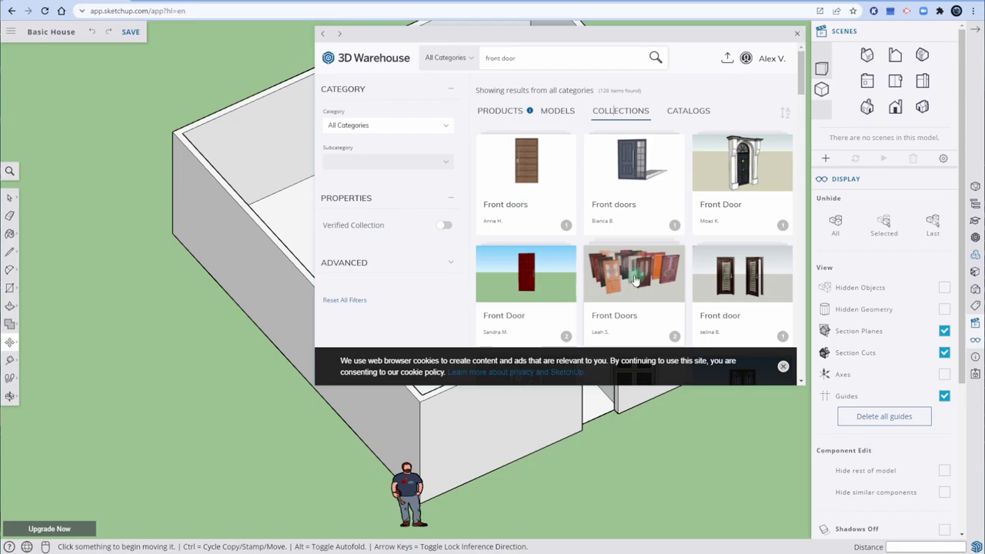
# Step: Download "interactive front door" from the red-door Front Door collection and place it on the ground outside the front wall
pyautogui.click(513, 283)
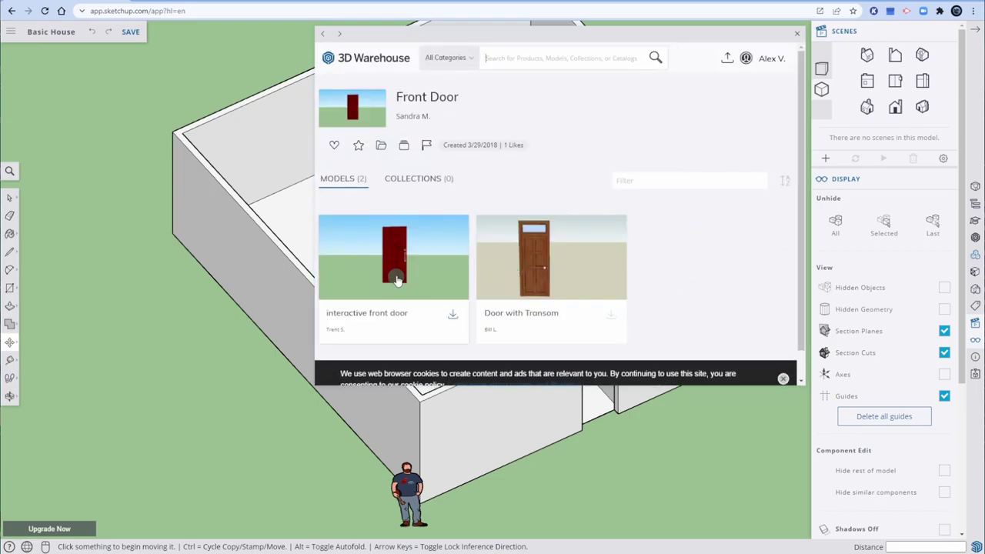
pyautogui.click(397, 281)
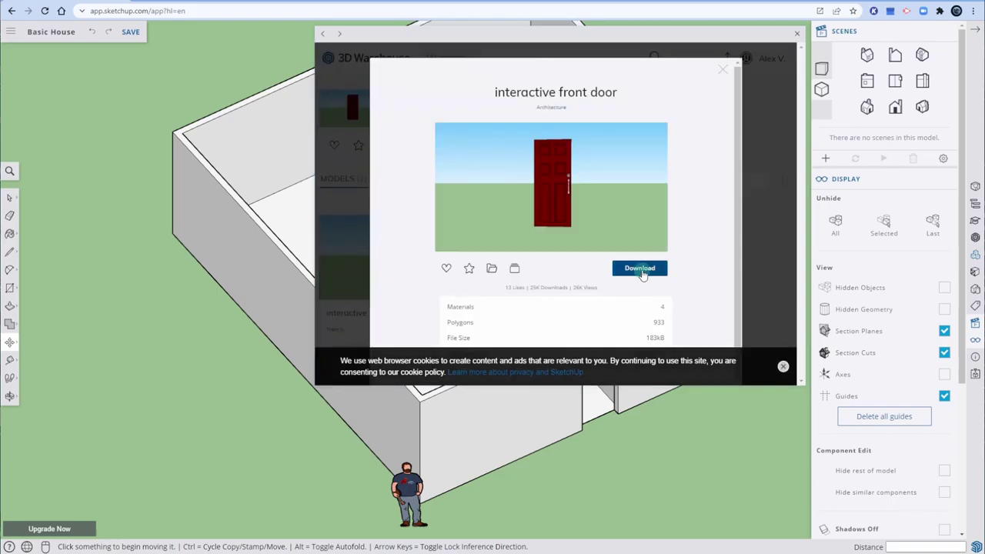
pyautogui.click(641, 269)
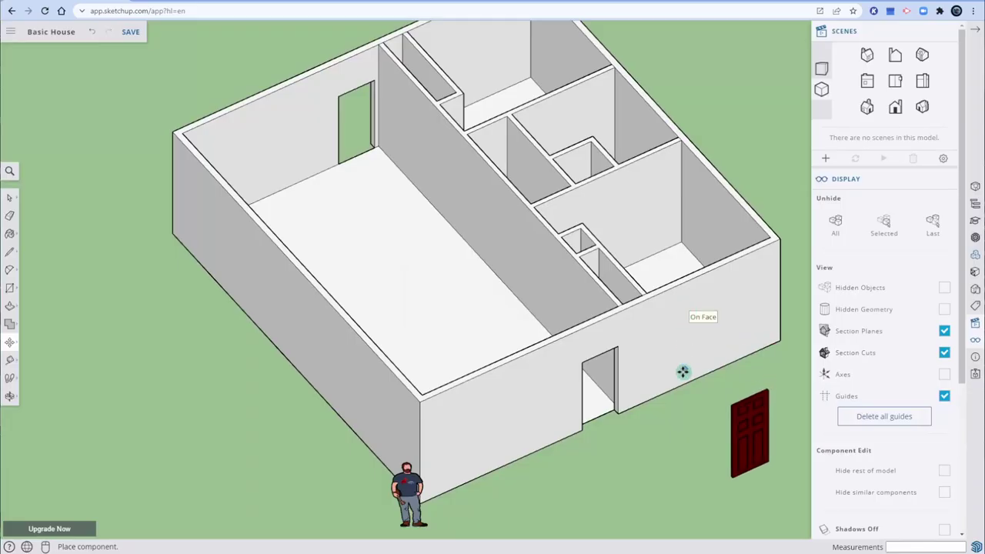
pyautogui.click(688, 400)
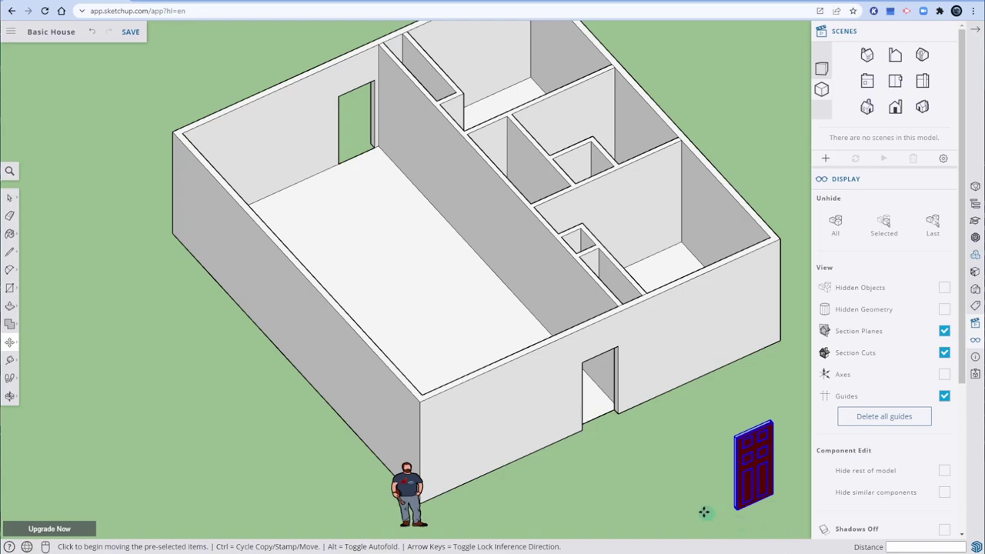
# Step: Try to move the door component by its bottom corner to the matching bottom corner of the front wall's opening
pyautogui.scroll(6, 739, 516)
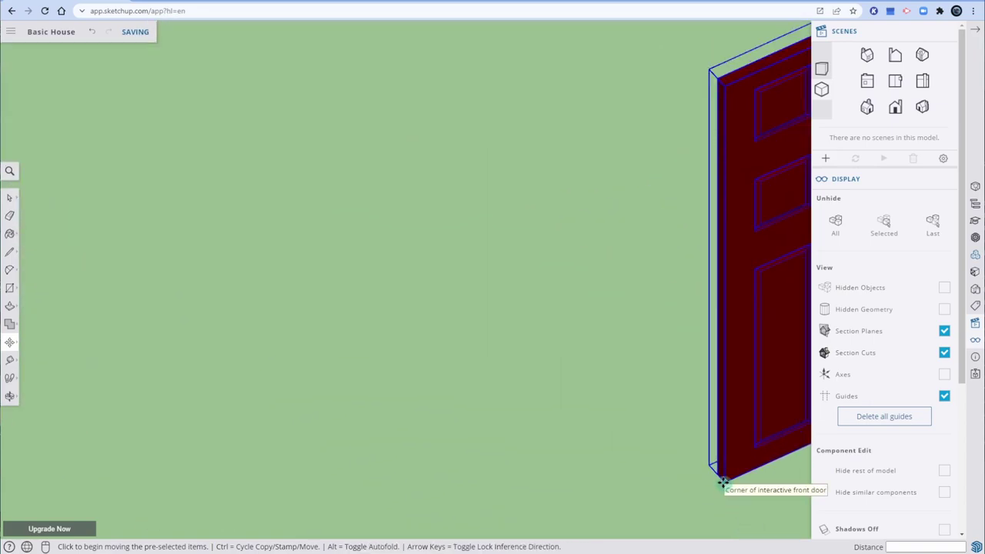
pyautogui.click(723, 482)
pyautogui.moveTo(461, 318); pyautogui.dragTo(492, 393, button='middle')
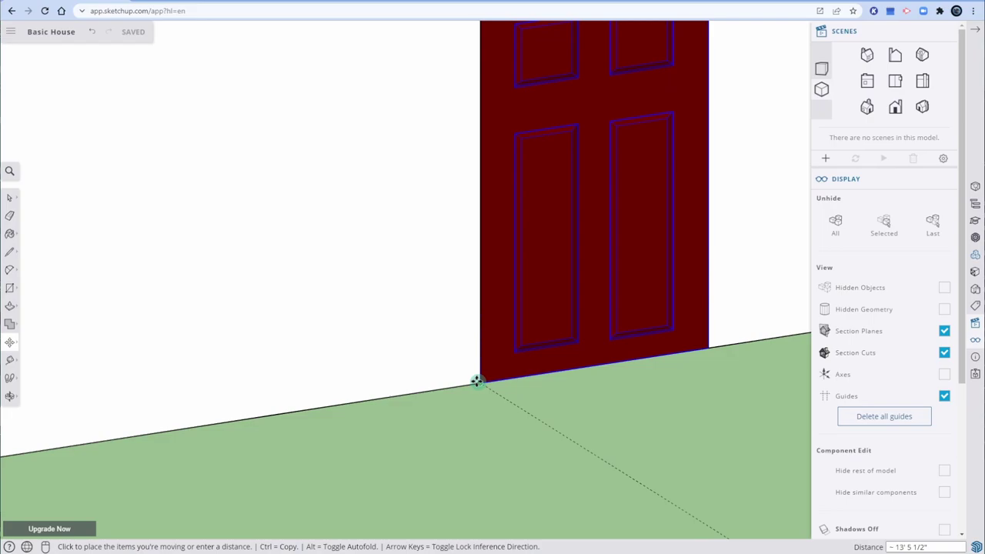
pyautogui.click(476, 382)
# Step: Inspect the placed door from inside the house, then undo its move into the front opening
pyautogui.scroll(-5, 669, 352)
pyautogui.moveTo(684, 352); pyautogui.dragTo(703, 159, button='middle')
pyautogui.scroll(3, 666, 130)
pyautogui.moveTo(666, 130); pyautogui.dragTo(732, 160, button='middle')
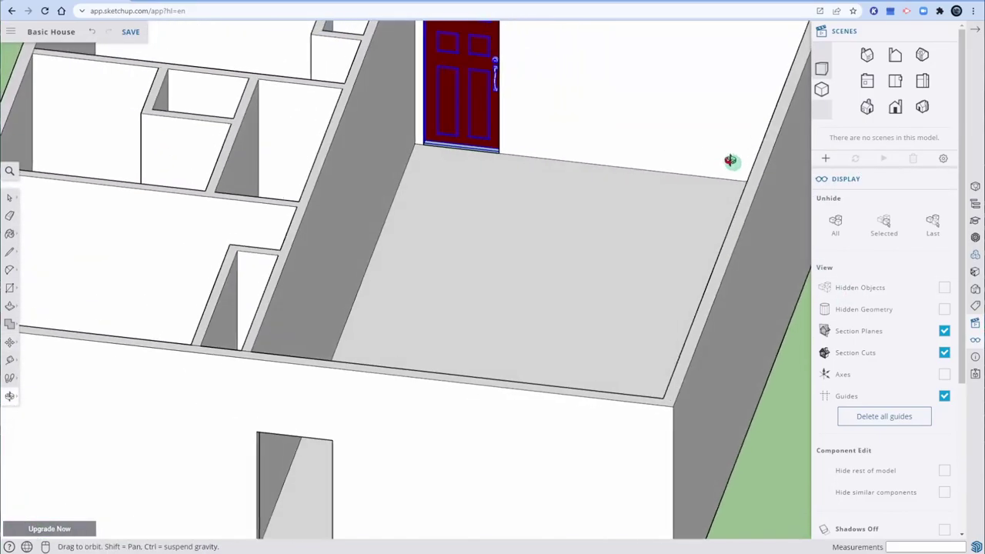
pyautogui.scroll(5, 483, 77)
pyautogui.scroll(-3, 500, 57)
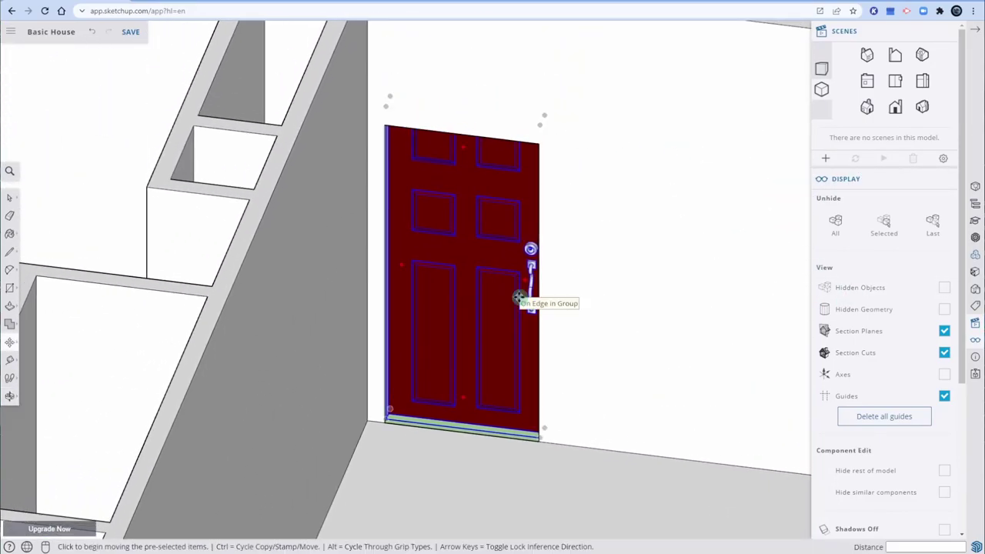
pyautogui.moveTo(514, 303); pyautogui.dragTo(474, 146, button='middle')
pyautogui.press('Delete')
pyautogui.moveTo(486, 200); pyautogui.dragTo(478, 310, button='middle')
# Step: Rotate the door component 180° about its corner in the standard top view, using the red axis as reference
pyautogui.press('m')
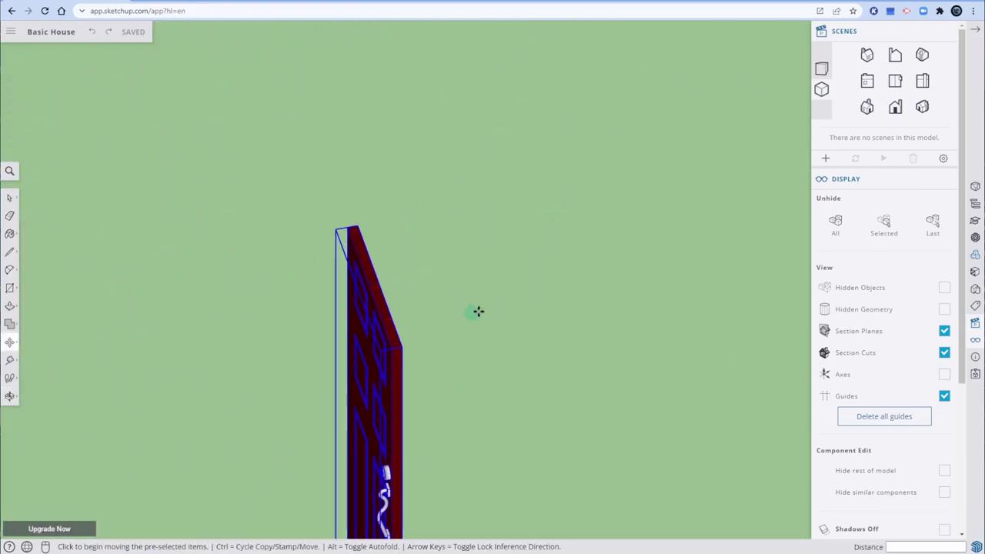
pyautogui.click(12, 348)
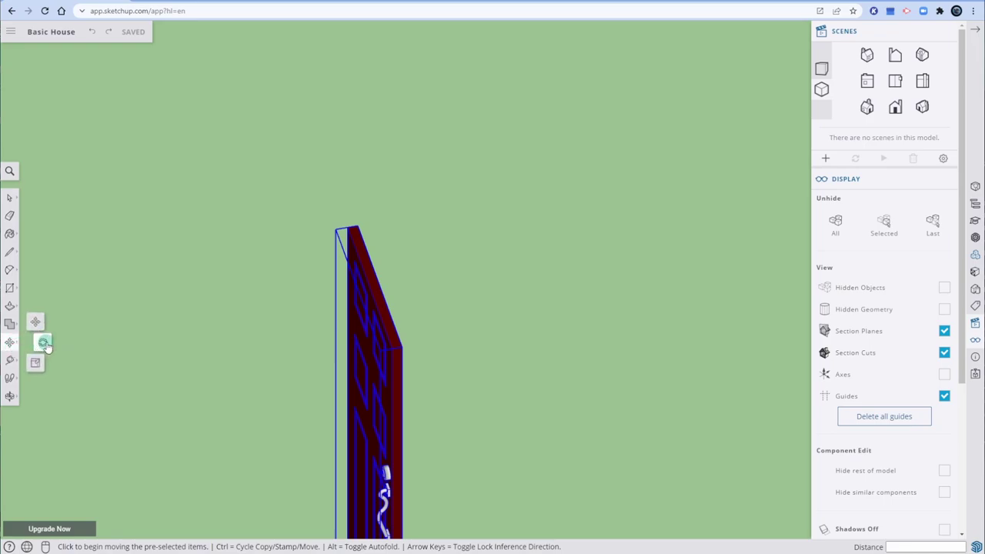
pyautogui.click(43, 346)
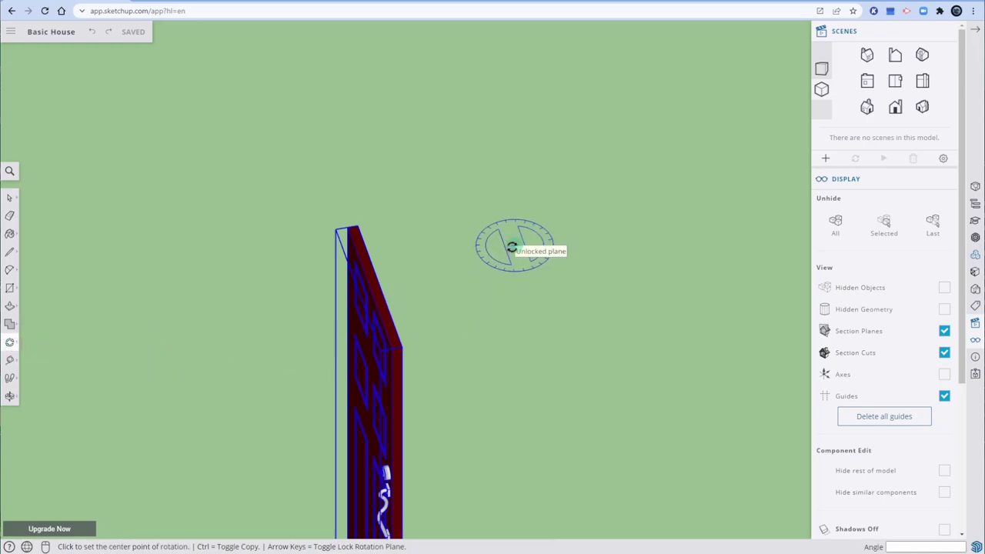
pyautogui.click(894, 82)
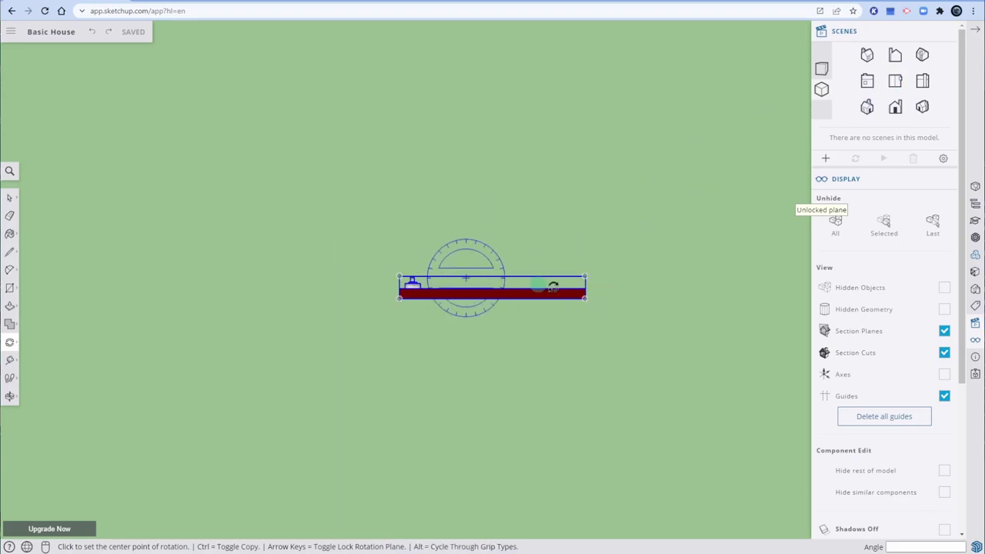
pyautogui.click(399, 298)
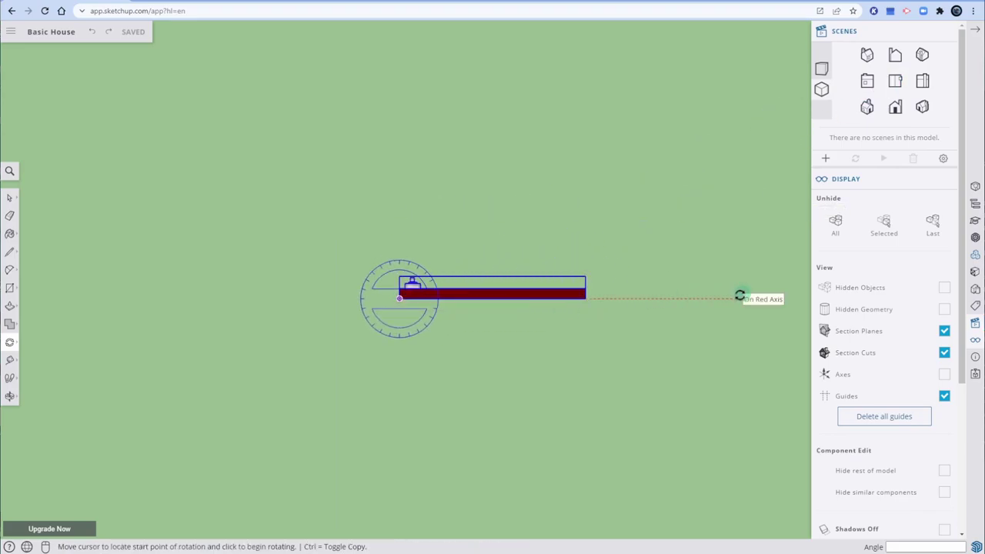
pyautogui.click(739, 296)
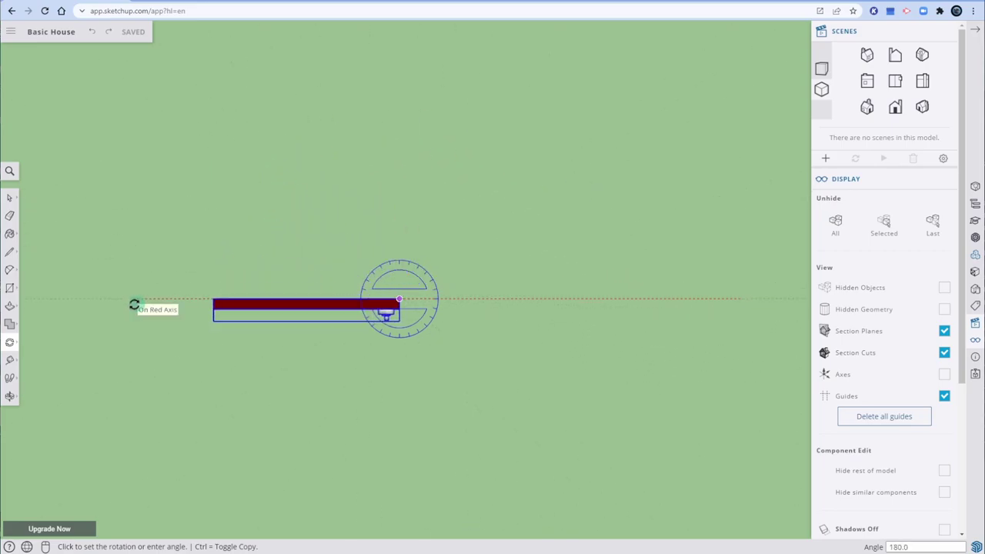
pyautogui.click(134, 304)
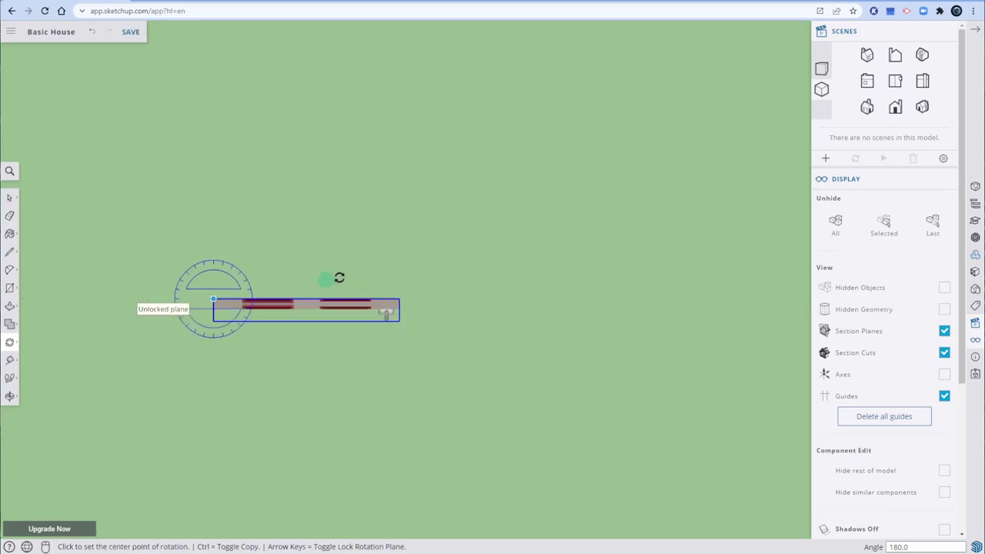
# Step: Move the rotated door by its bottom corner to the matching inner bottom corner of the front wall's opening
pyautogui.scroll(-5, 396, 257)
pyautogui.moveTo(479, 323); pyautogui.dragTo(357, 127, button='middle')
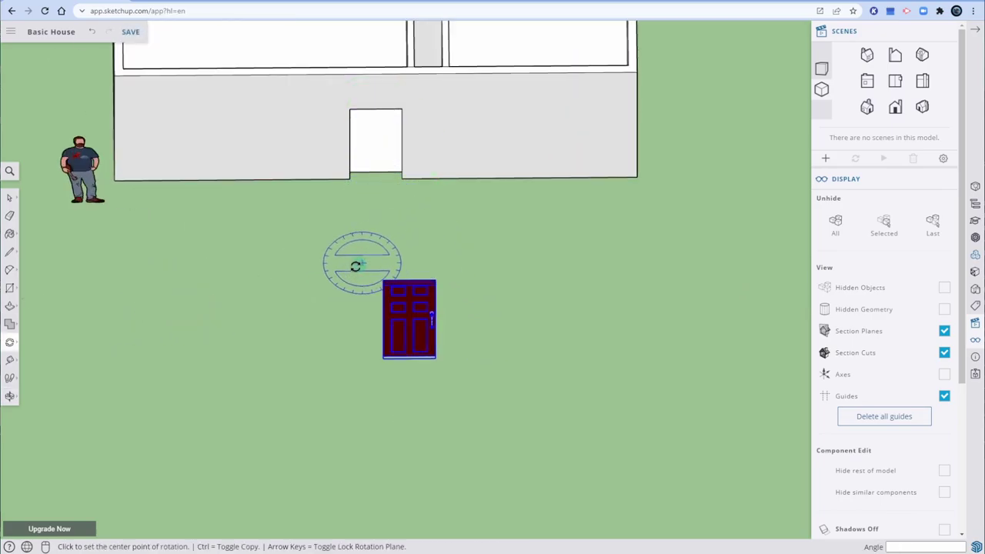
pyautogui.press('space')
pyautogui.click(13, 347)
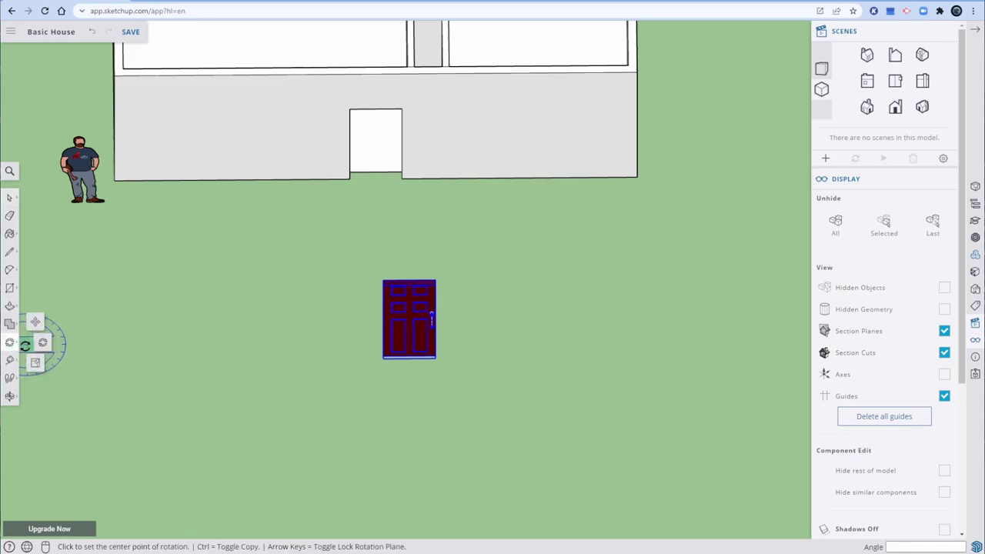
pyautogui.click(35, 321)
pyautogui.moveTo(389, 384); pyautogui.dragTo(664, 341, button='middle')
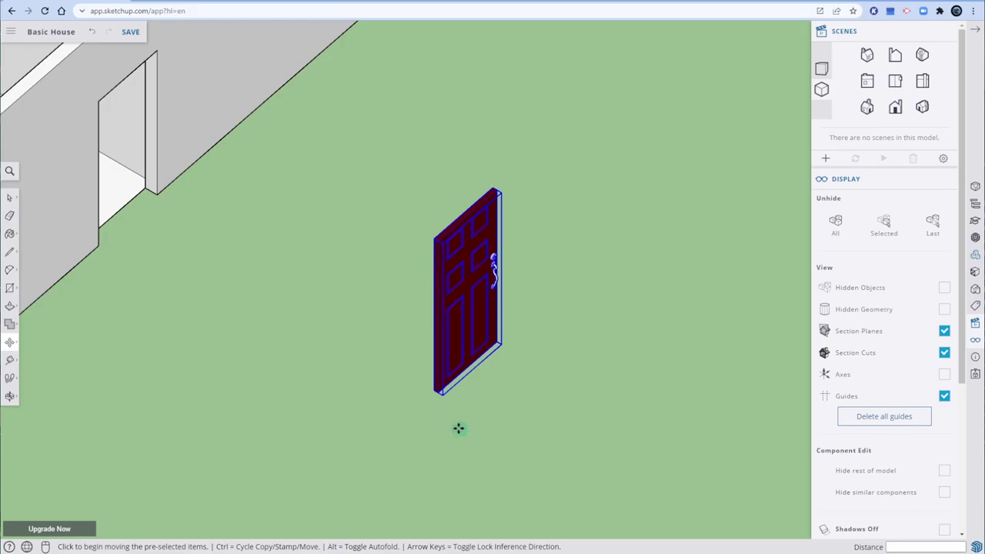
pyautogui.click(428, 392)
pyautogui.moveTo(239, 332); pyautogui.dragTo(405, 367, button='middle')
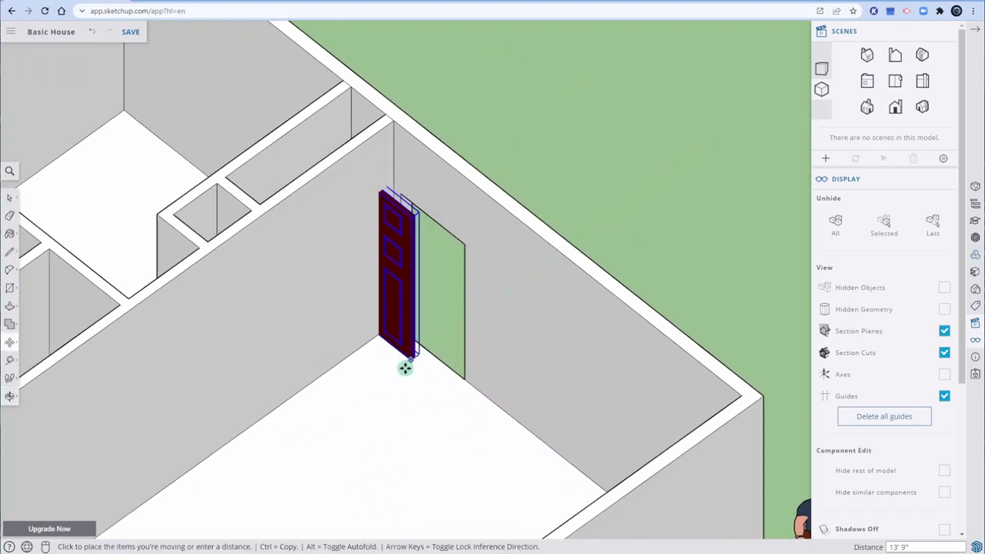
pyautogui.click(466, 375)
# Step: Scale the front door's height to about 0.95 from its top grip to fit the opening
pyautogui.moveTo(641, 207); pyautogui.dragTo(431, 351, button='middle')
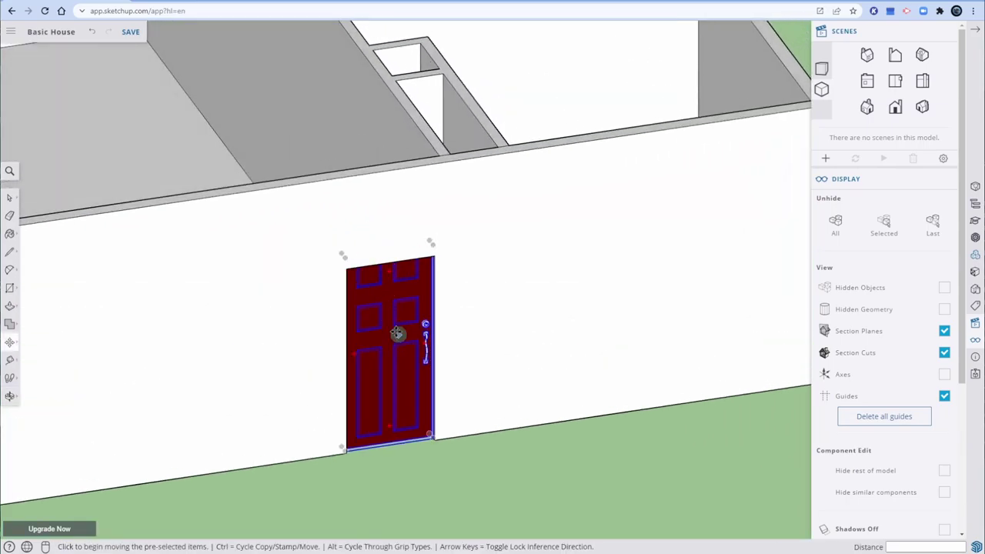
pyautogui.click(11, 346)
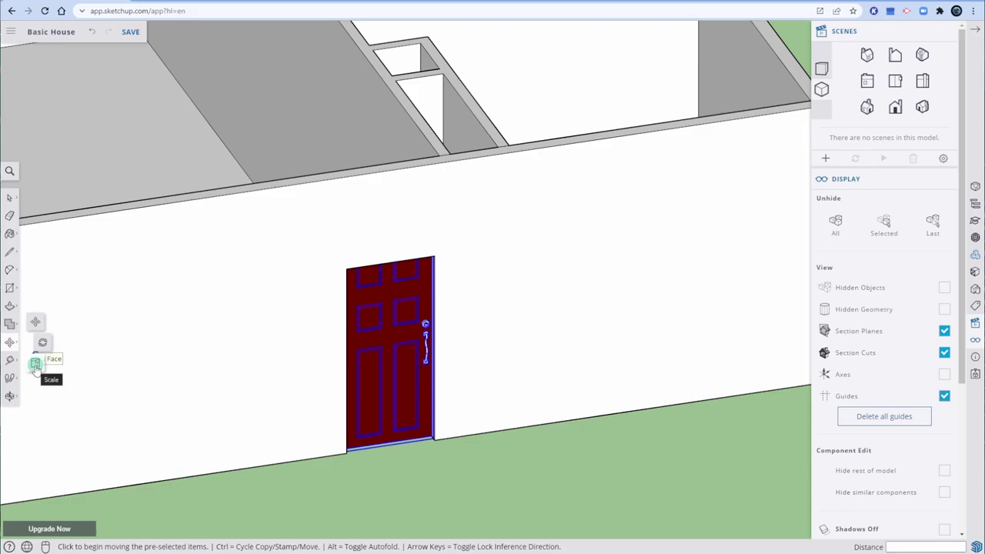
pyautogui.click(35, 365)
pyautogui.moveTo(390, 296); pyautogui.dragTo(788, 359, button='middle')
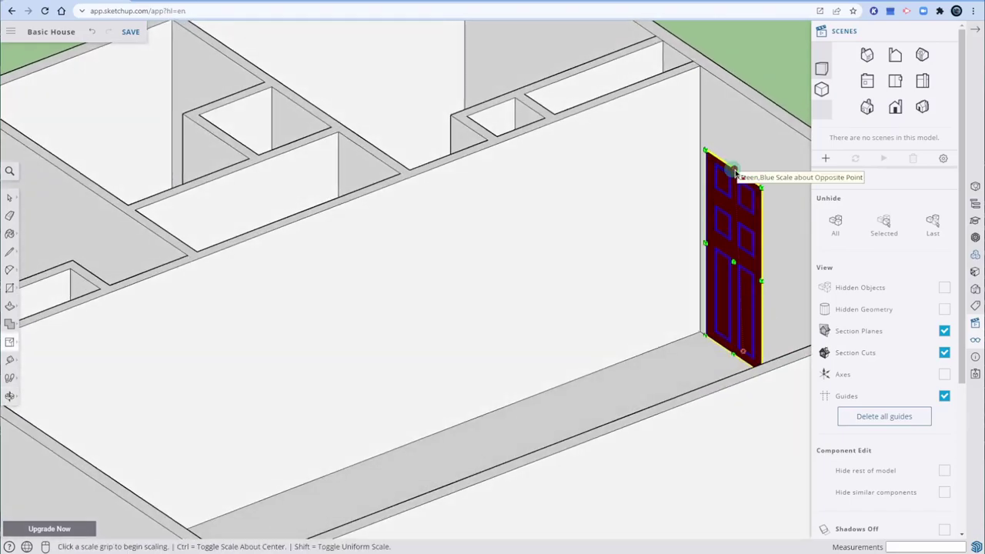
pyautogui.click(735, 172)
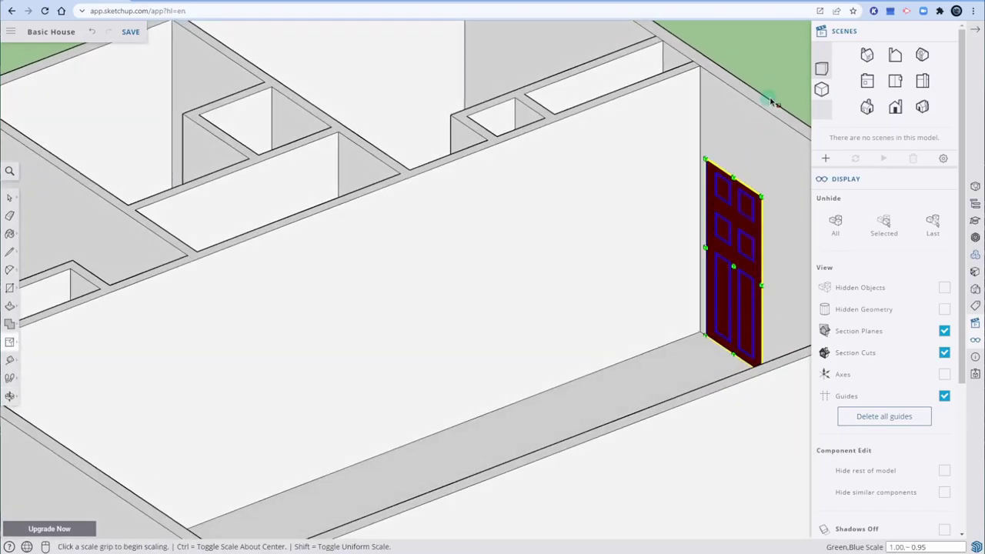
# Step: Examine the scaled door's fit in the front opening from inside, from the standard front view and from above the house
pyautogui.click(769, 100)
pyautogui.scroll(5, 736, 147)
pyautogui.scroll(2, 746, 196)
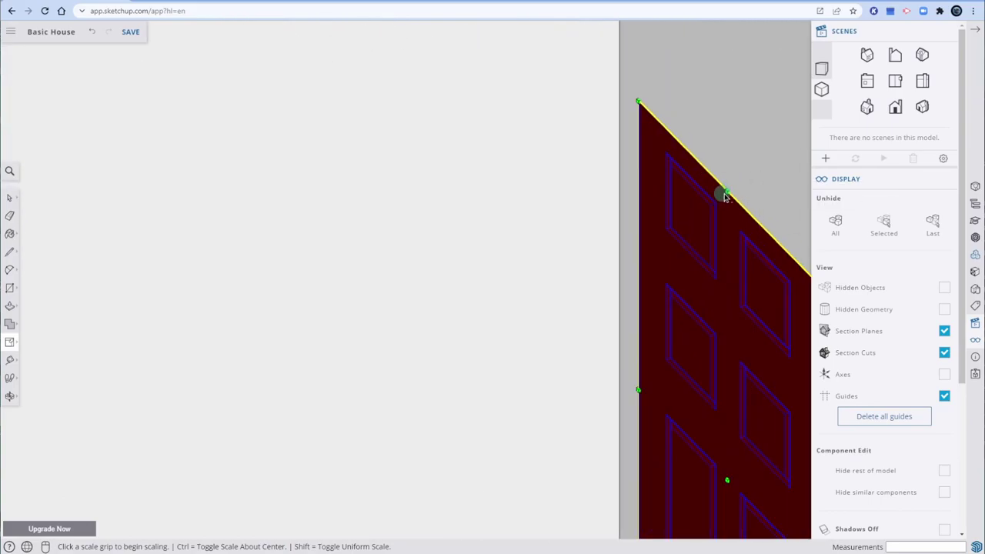
pyautogui.keyDown('shift'); pyautogui.moveTo(756, 154); pyautogui.dragTo(428, 159, button='middle'); pyautogui.keyUp('shift')
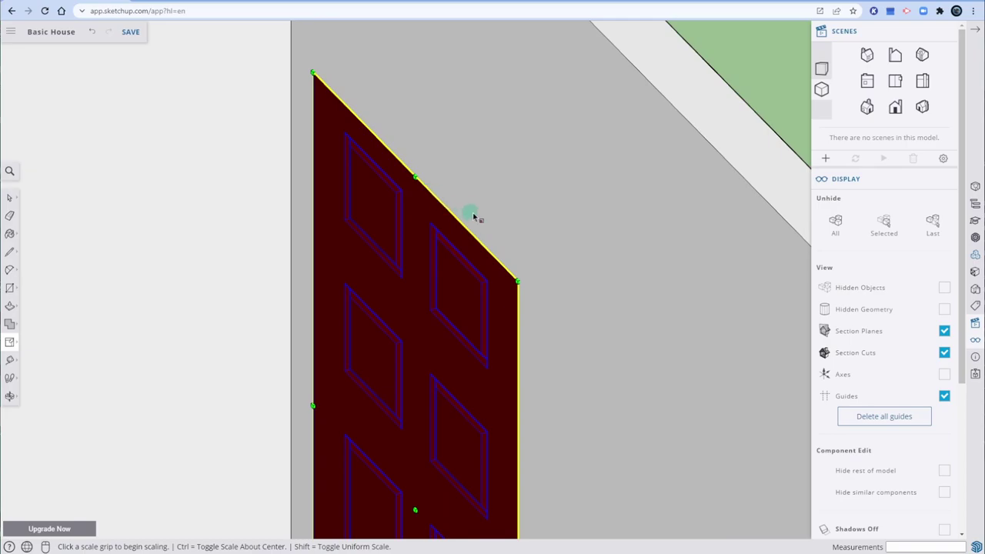
pyautogui.moveTo(377, 163); pyautogui.dragTo(695, 213, button='middle')
pyautogui.press('s')
pyautogui.click(895, 107)
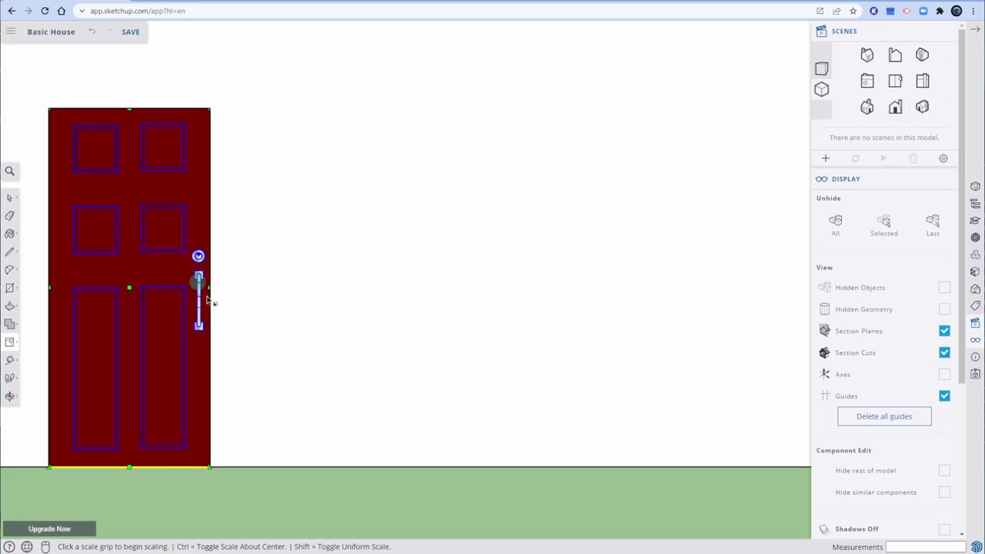
pyautogui.press('space')
pyautogui.click(262, 396)
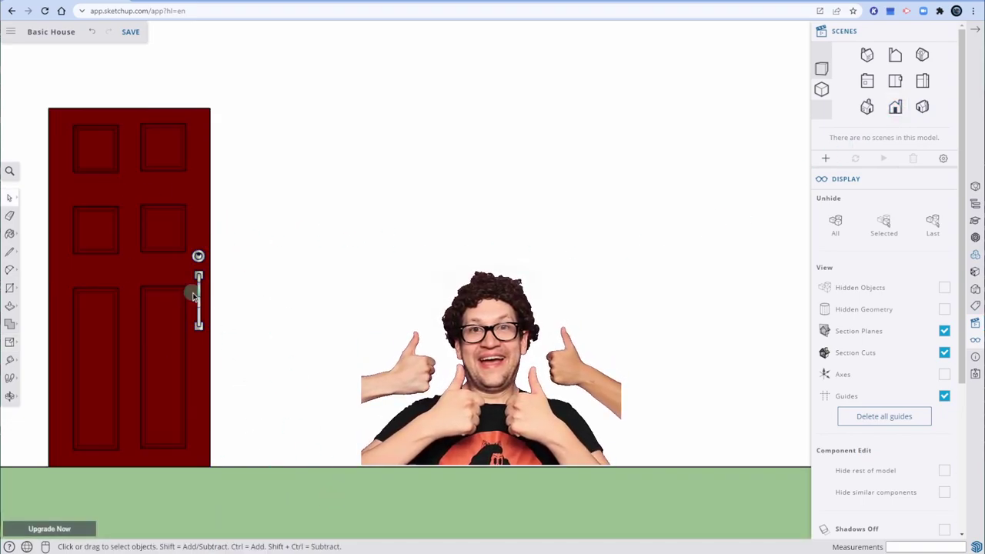
pyautogui.scroll(-4, 121, 275)
pyautogui.keyDown('shift'); pyautogui.moveTo(123, 268); pyautogui.dragTo(369, 309, button='middle'); pyautogui.keyUp('shift')
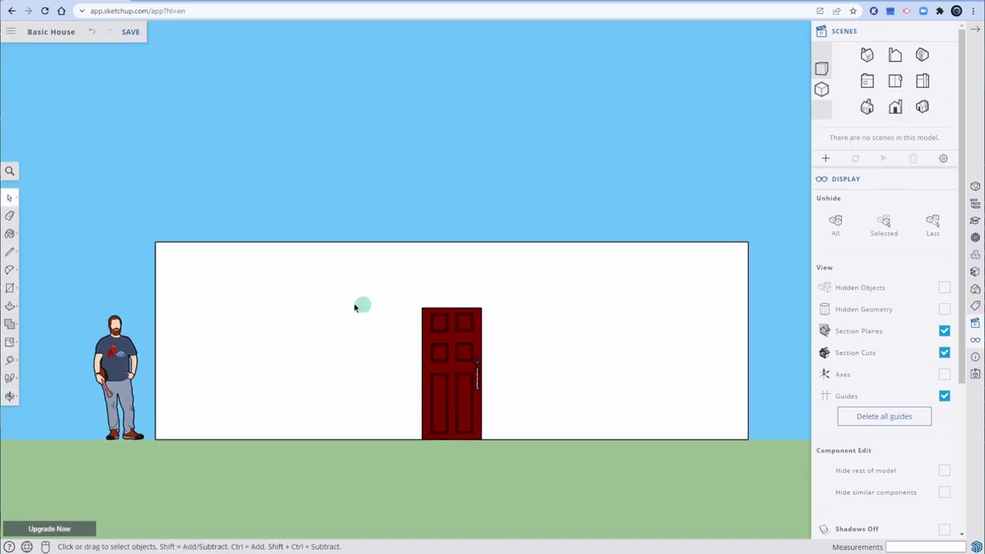
pyautogui.moveTo(441, 388); pyautogui.dragTo(497, 410, button='middle')
pyautogui.scroll(3, 330, 236)
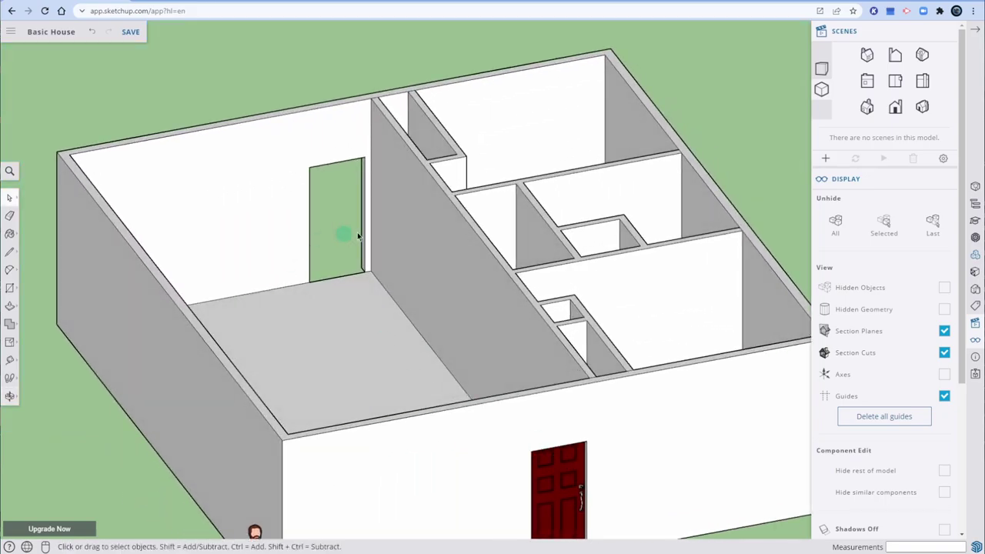
pyautogui.scroll(-4, 356, 262)
pyautogui.moveTo(440, 307); pyautogui.dragTo(583, 316, button='middle')
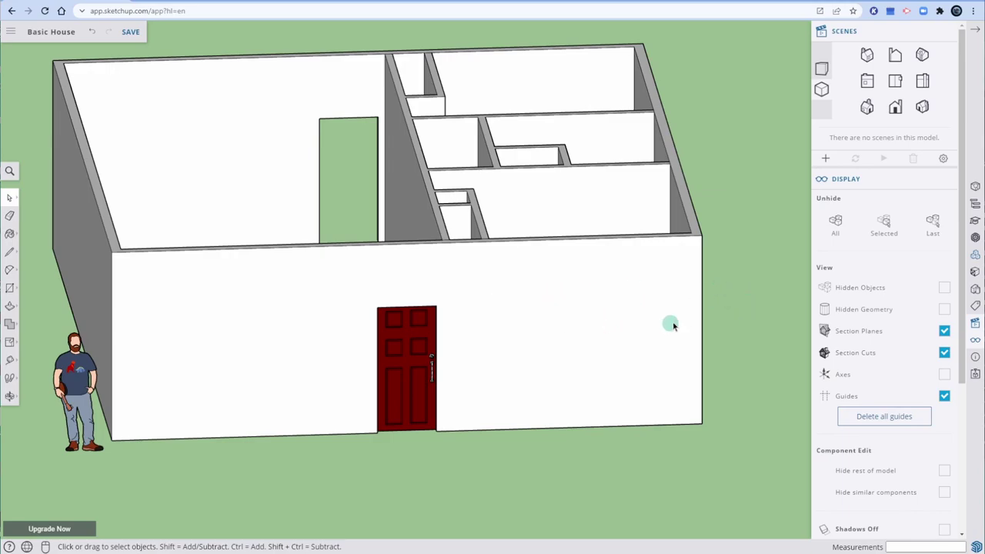
# Step: Place a section plane on the outer face of the front wall in the standard front view
pyautogui.moveTo(704, 346); pyautogui.dragTo(666, 267, button='middle')
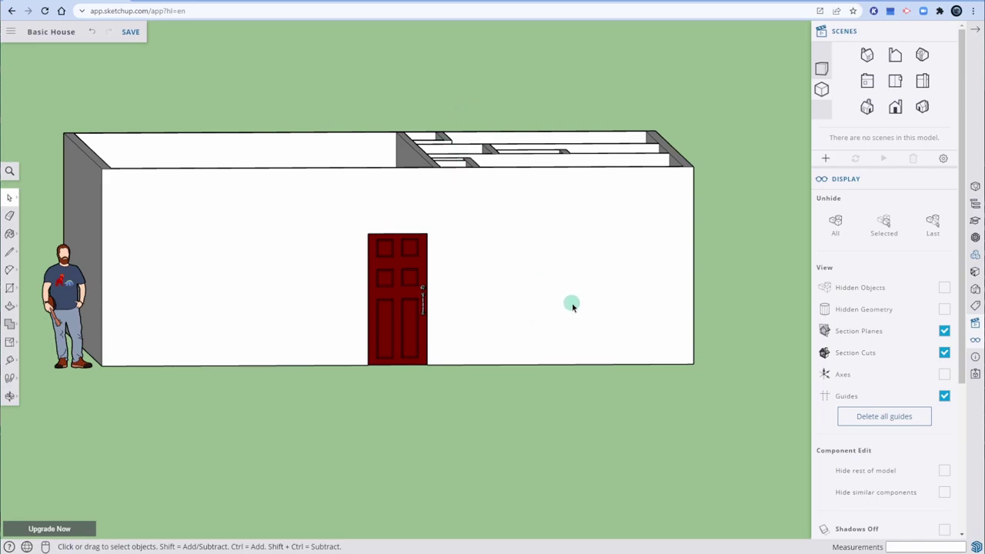
pyautogui.click(9, 361)
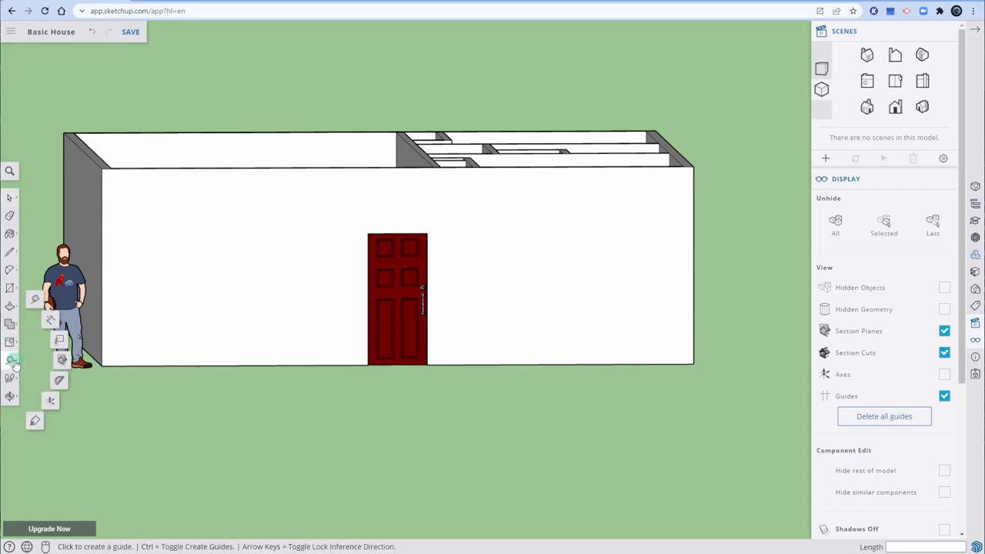
pyautogui.click(62, 363)
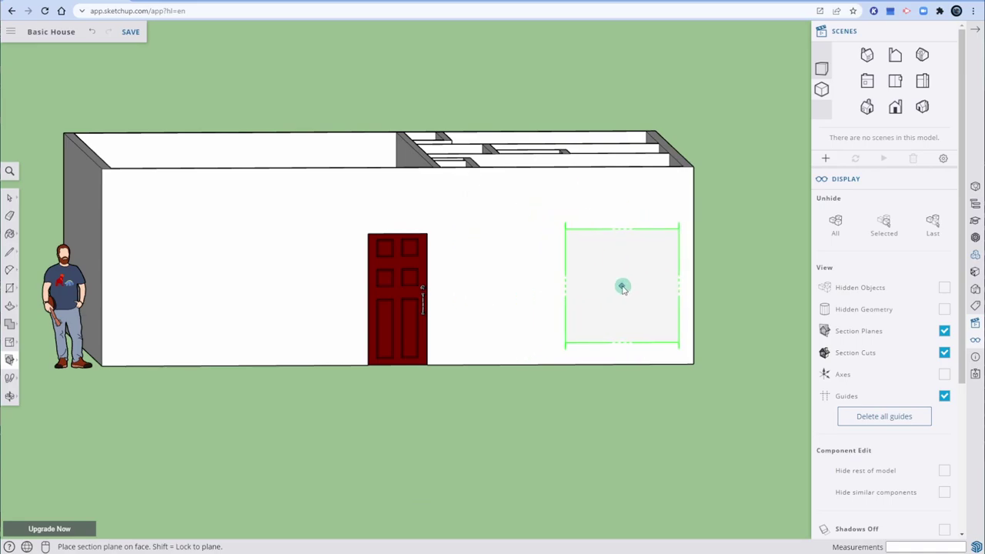
pyautogui.click(896, 110)
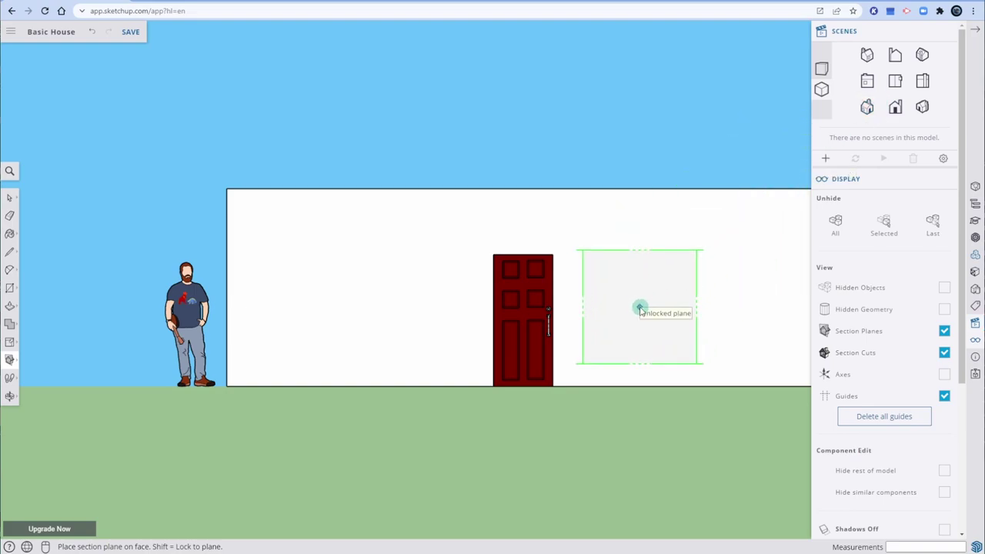
pyautogui.click(640, 306)
# Step: Move the section plane from the front wall inward so it cuts through the front rooms of the house
pyautogui.moveTo(703, 407); pyautogui.dragTo(561, 466, button='middle')
pyautogui.scroll(-5, 385, 466)
pyautogui.moveTo(385, 466); pyautogui.dragTo(653, 503, button='middle')
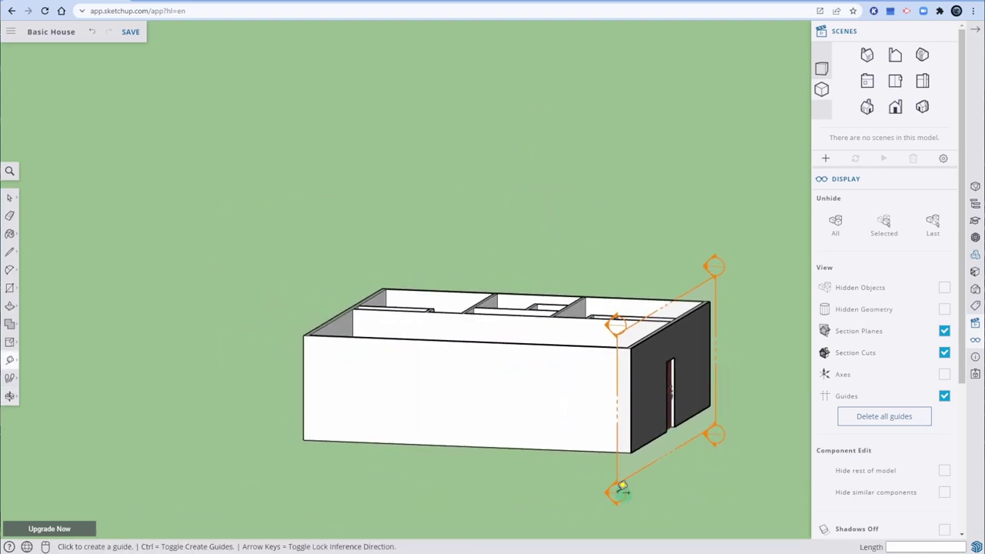
pyautogui.press('space')
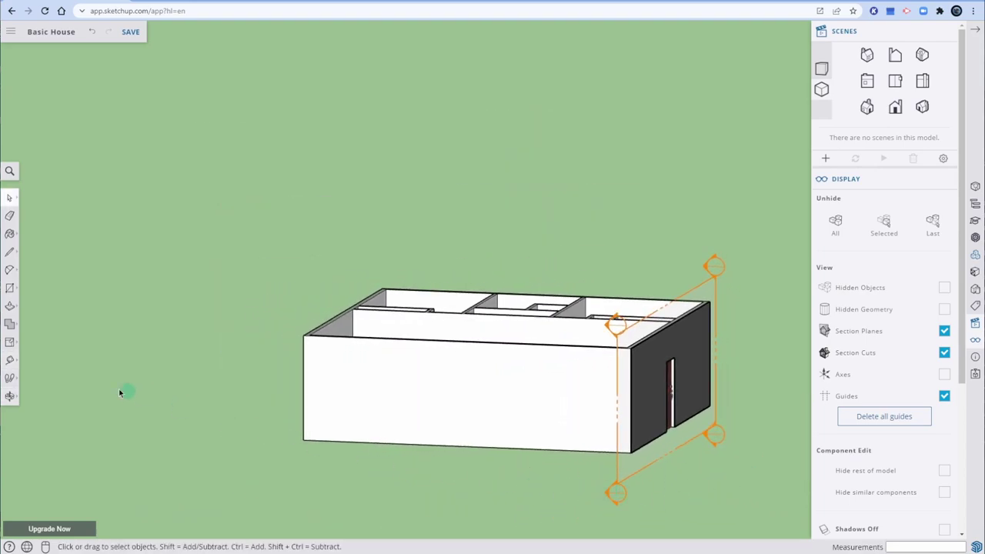
pyautogui.press('s')
pyautogui.press('m')
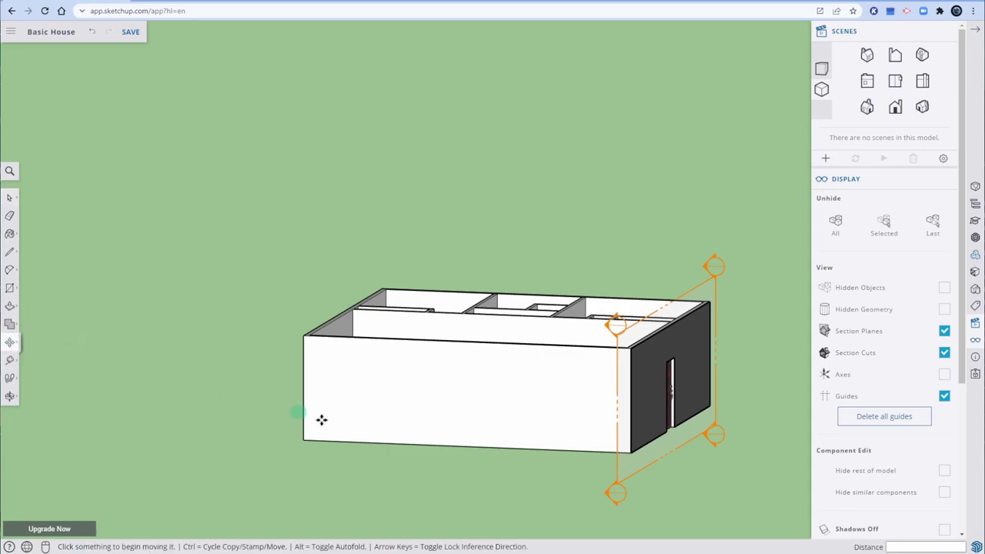
pyautogui.click(611, 491)
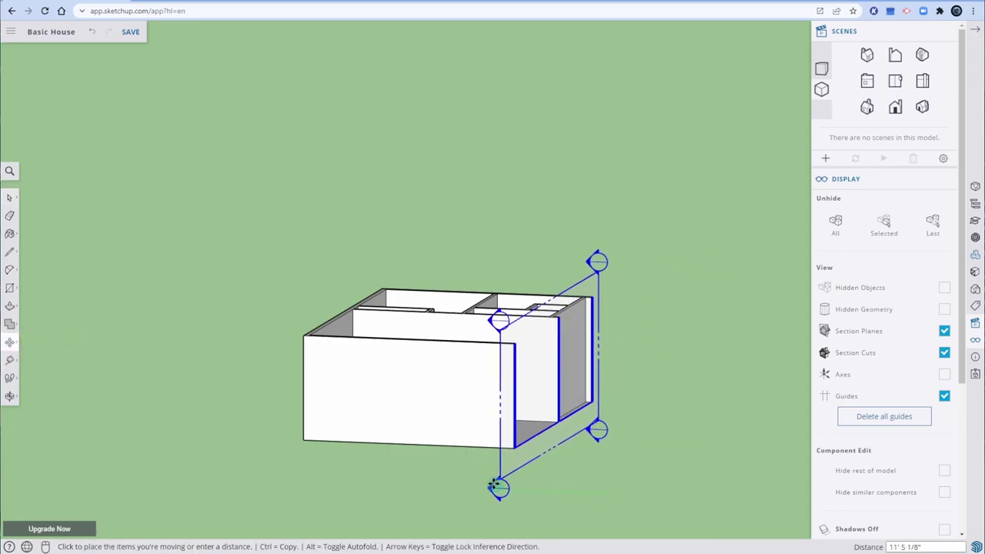
pyautogui.click(567, 502)
# Step: Reverse the section plane's cutting direction to keep the front wall and its door
pyautogui.rightClick(567, 491)
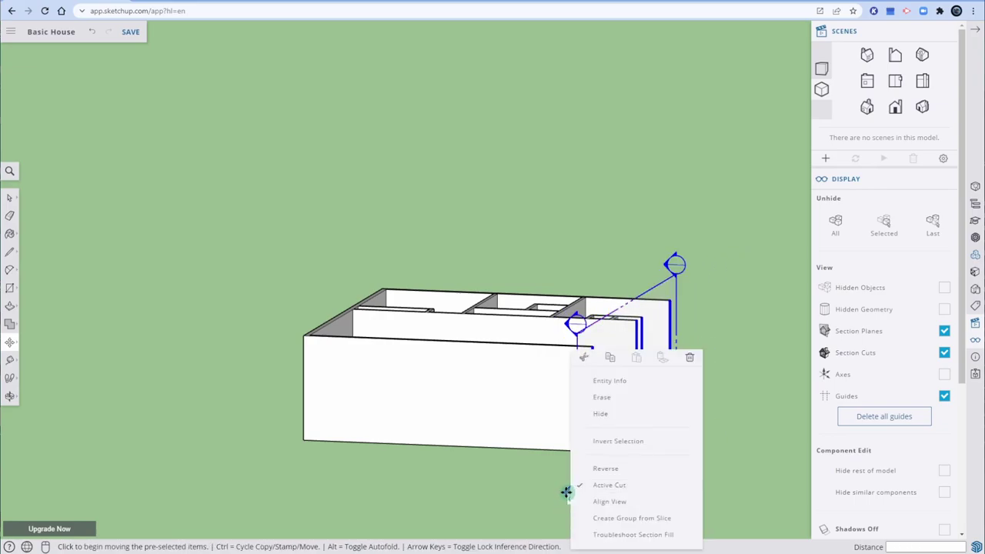
pyautogui.click(600, 469)
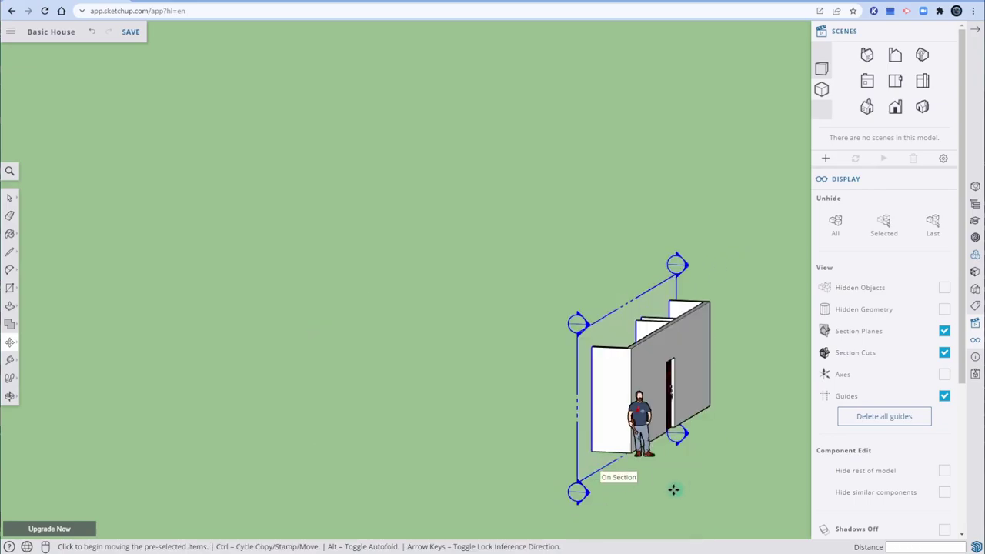
pyautogui.moveTo(652, 503); pyautogui.dragTo(548, 419, button='middle')
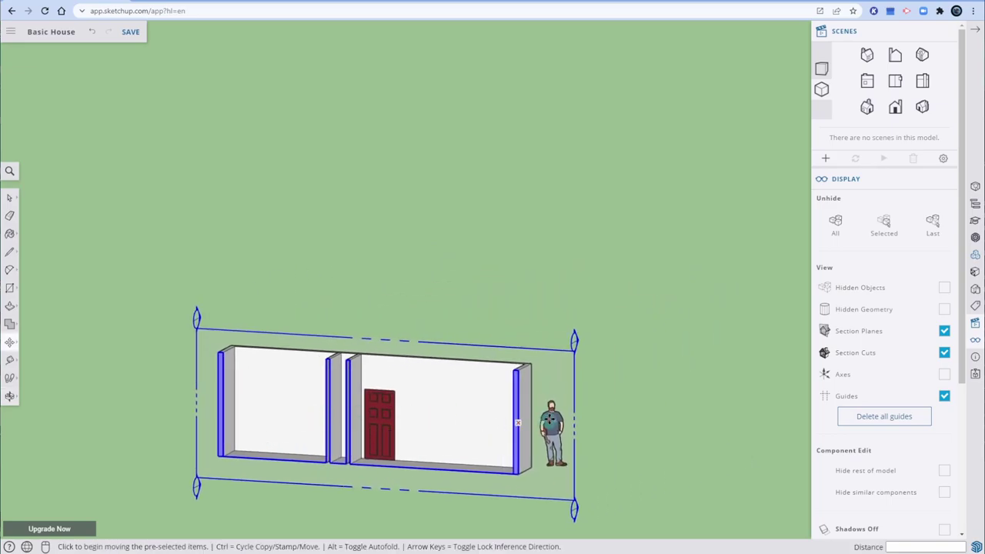
# Step: Hide and restore the section planes, and switch the section cuts off and back on
pyautogui.press('space')
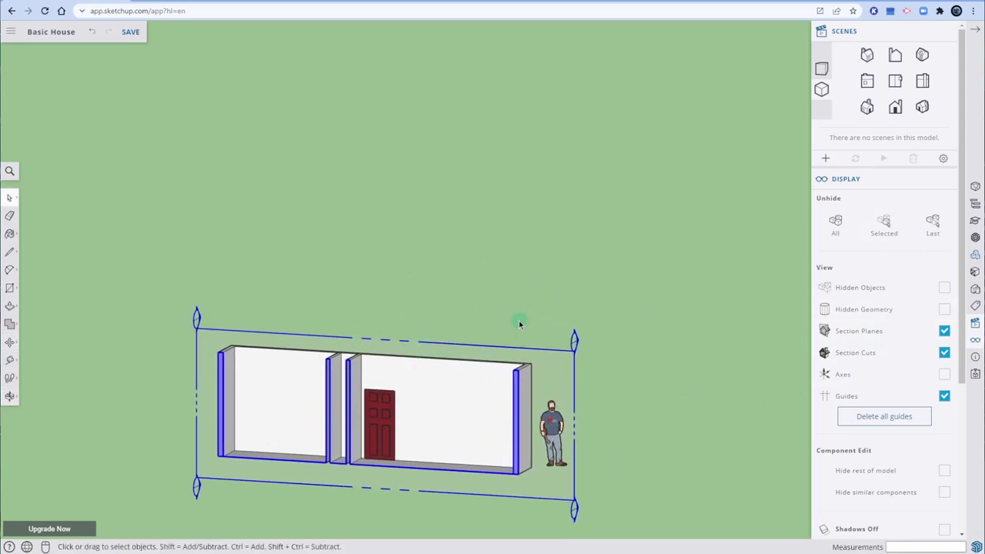
pyautogui.click(945, 331)
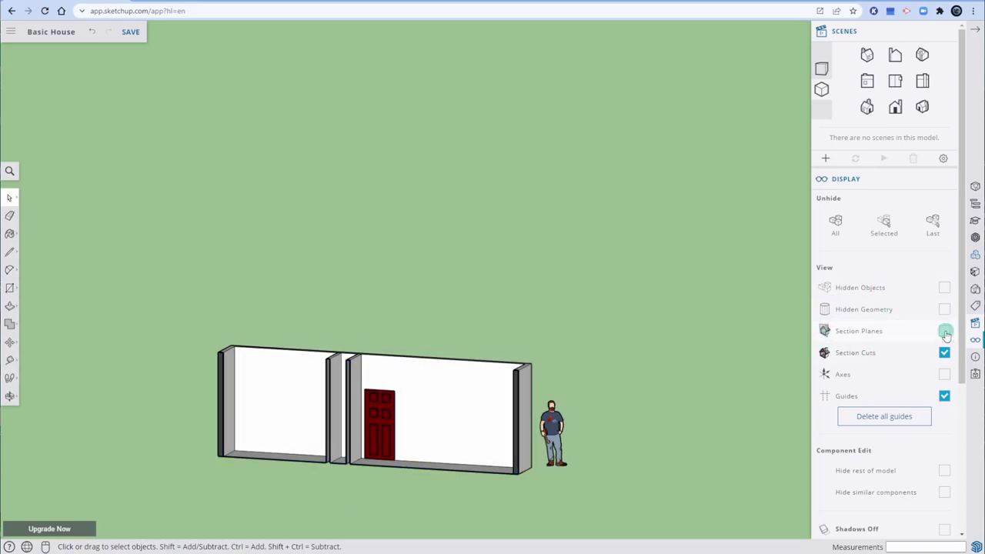
pyautogui.click(945, 331)
pyautogui.click(944, 356)
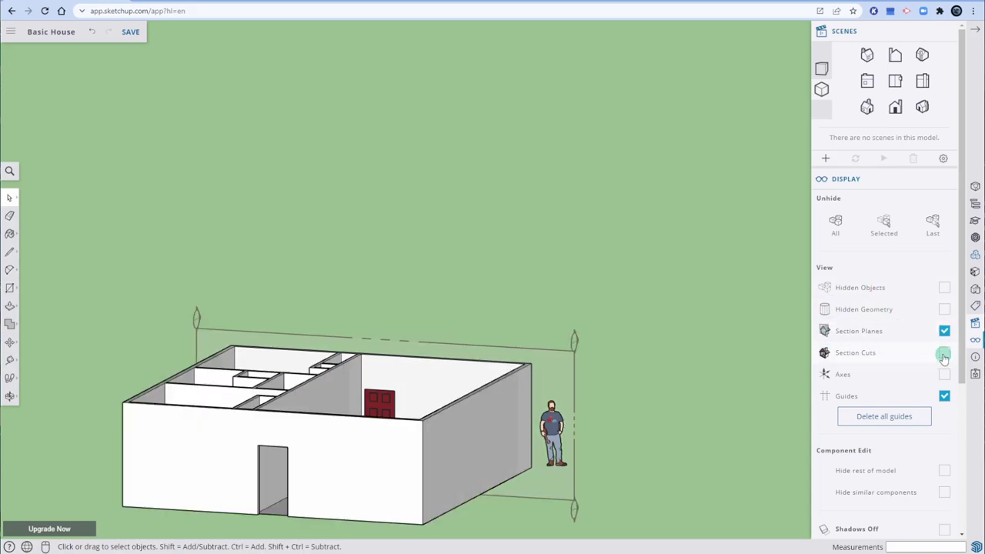
pyautogui.click(944, 355)
pyautogui.click(944, 355)
pyautogui.click(944, 354)
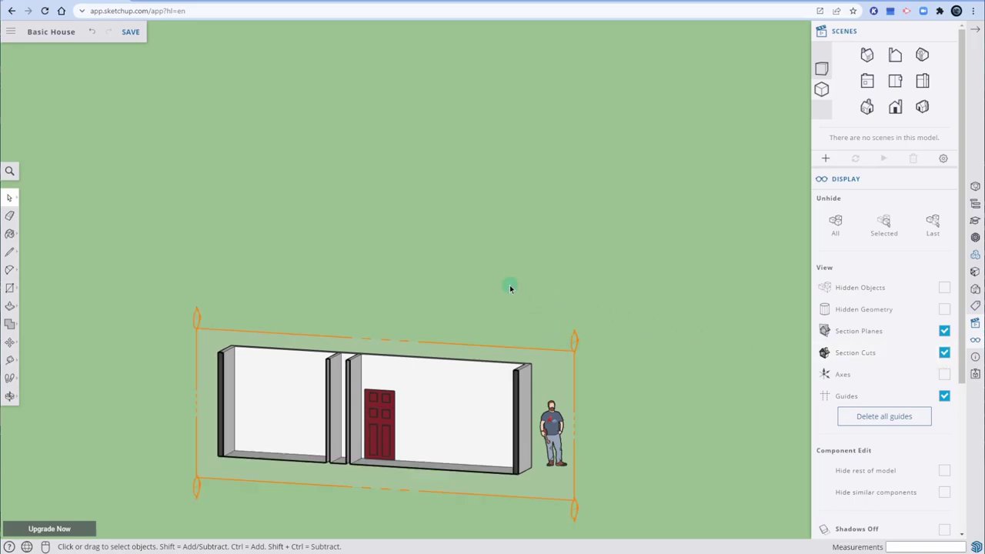
# Step: In the standard back view, draw a 6'8" vertical line up the front bedroom's inner wall corner from the floor
pyautogui.moveTo(391, 290); pyautogui.dragTo(414, 288, button='middle')
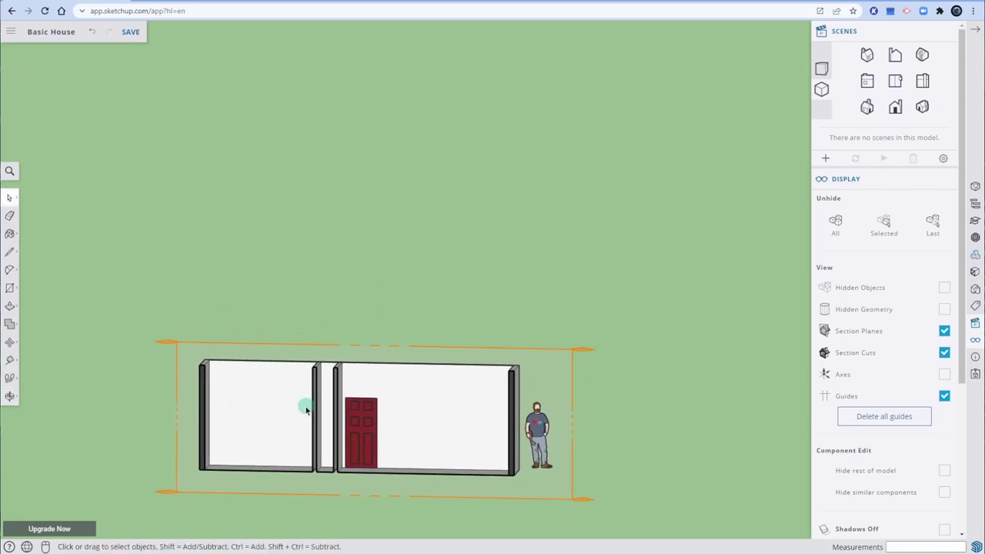
pyautogui.click(896, 60)
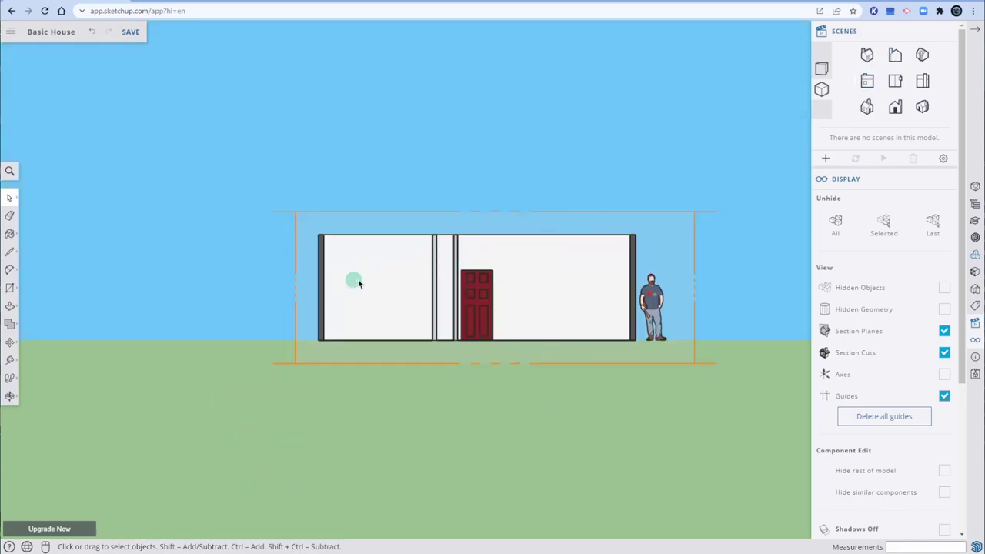
pyautogui.scroll(5, 359, 293)
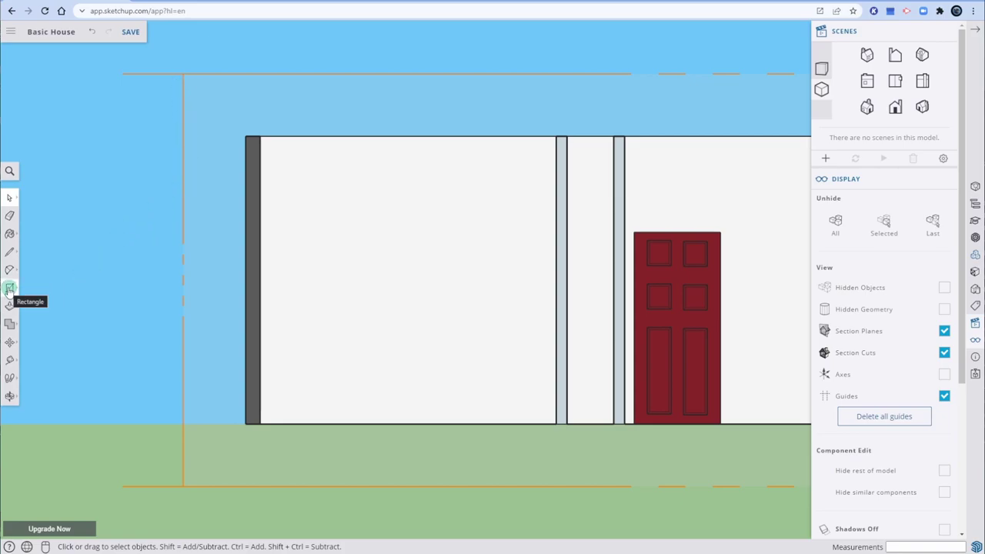
pyautogui.click(10, 258)
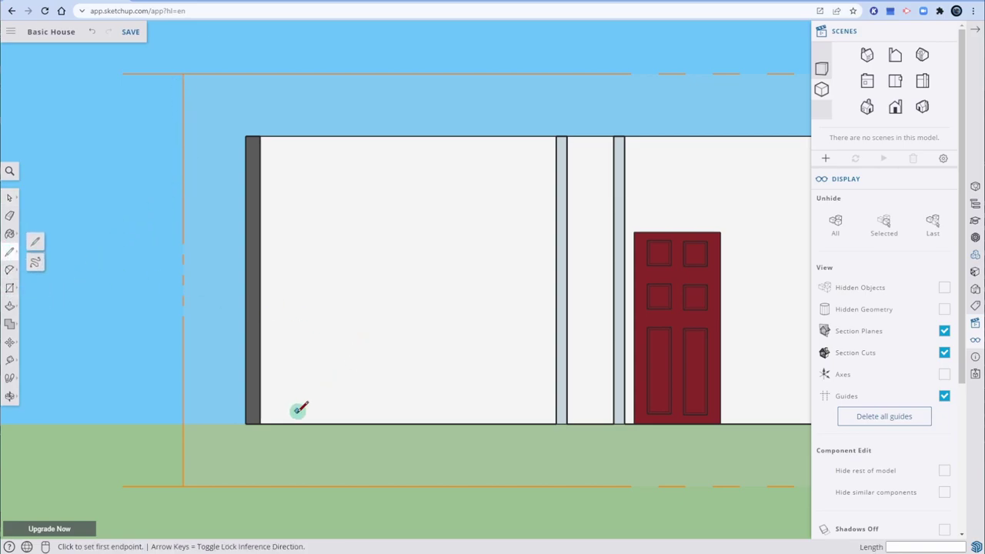
pyautogui.click(260, 422)
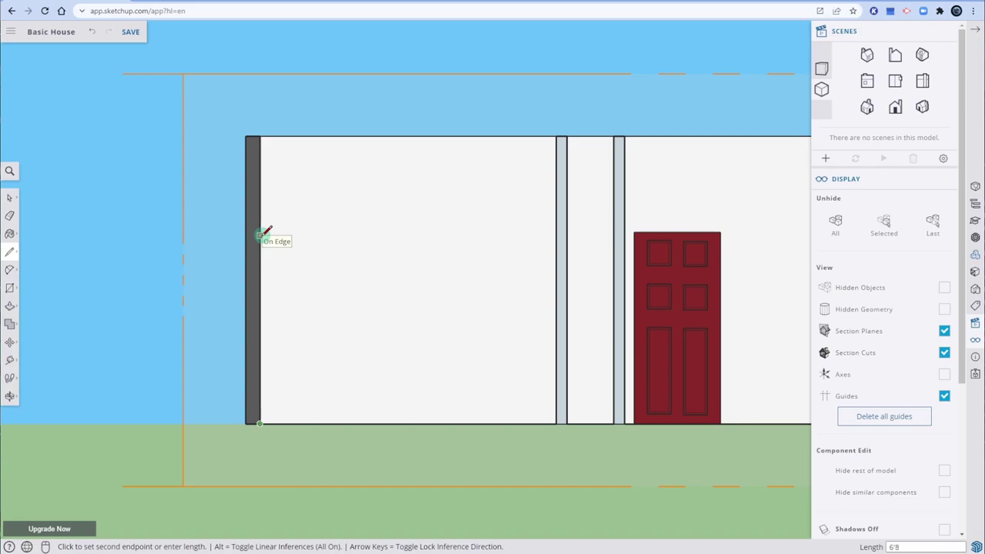
pyautogui.press('Escape')
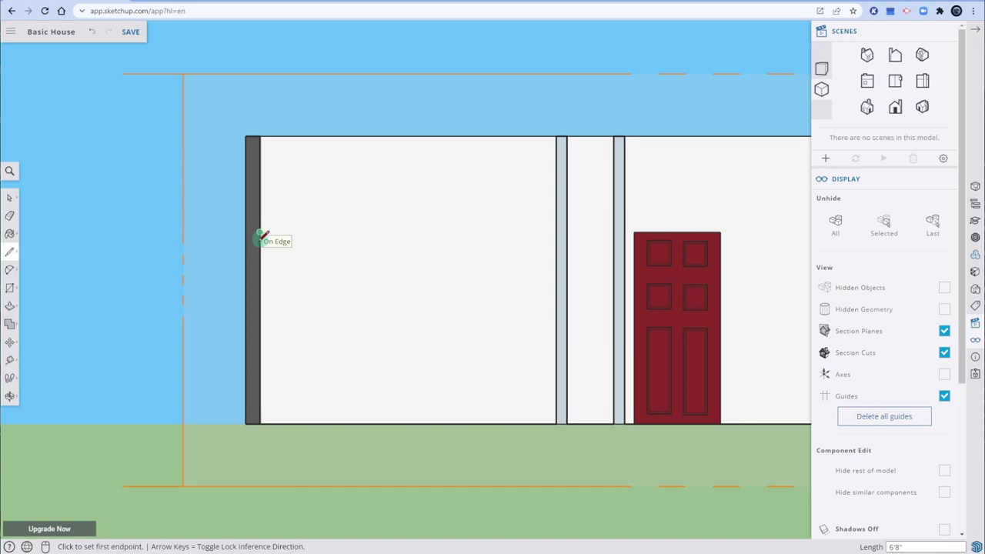
# Step: Draw a horizontal line from the 6'8" endpoint across the bedroom's front wall to the nearest interior partition
pyautogui.click(259, 231)
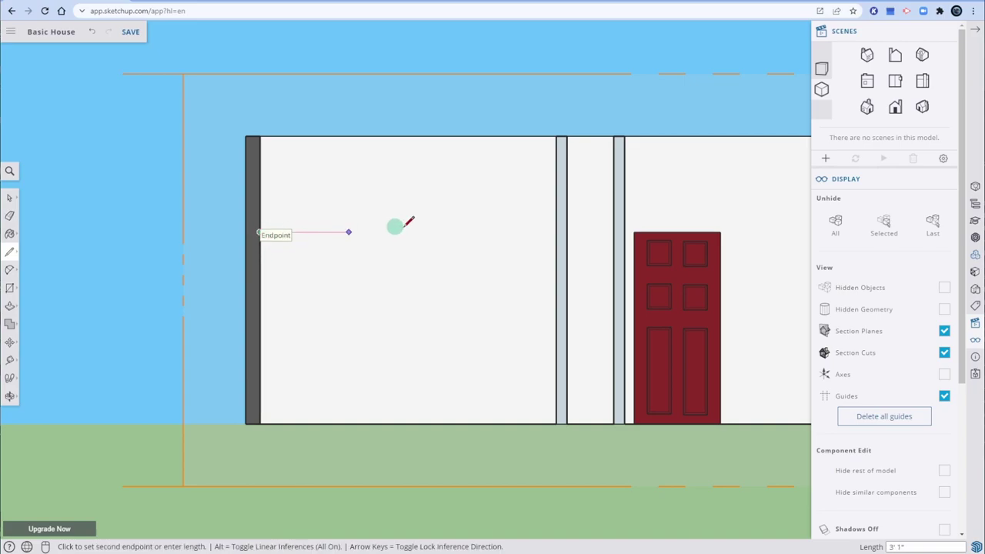
pyautogui.click(556, 231)
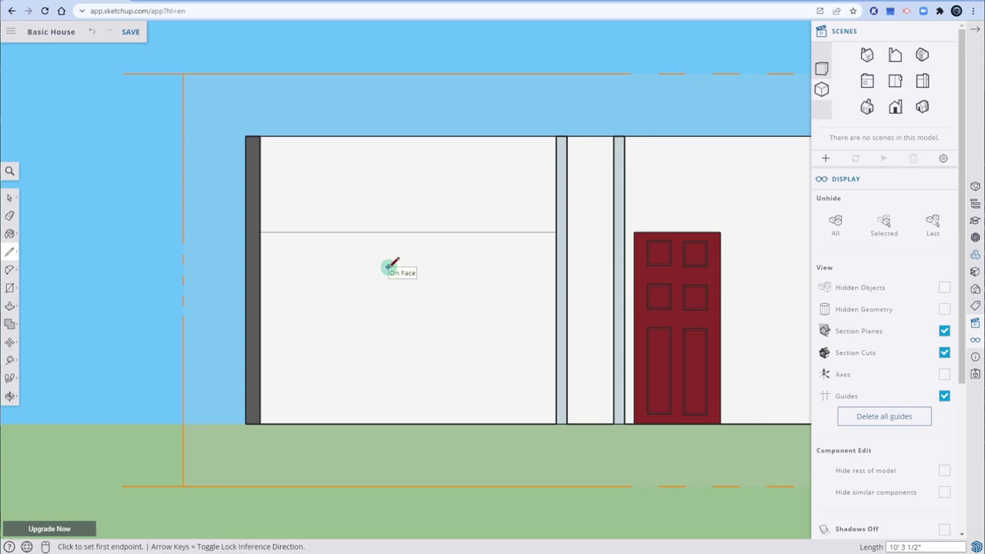
pyautogui.press('space')
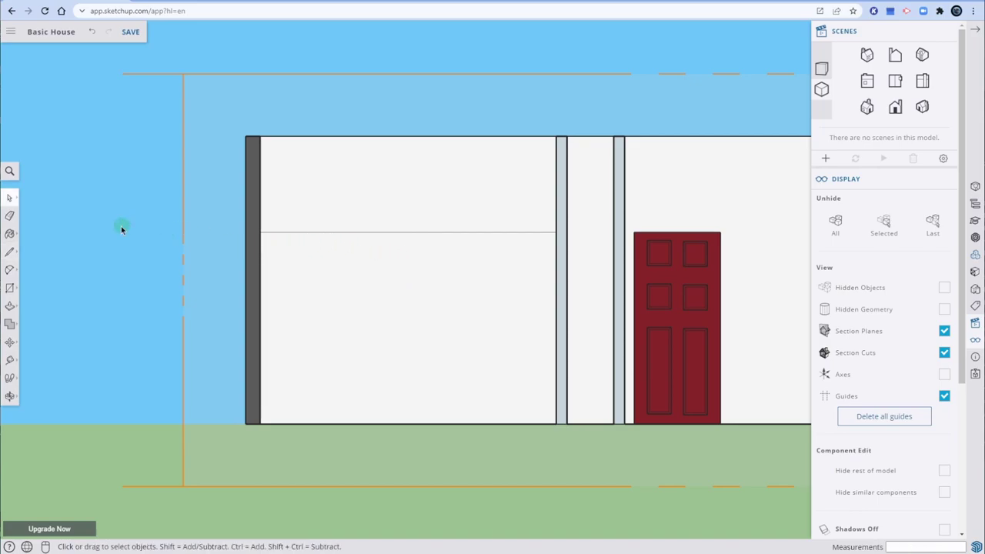
# Step: Switch to the MakerLessons Basic House page, check the window opening size and floor plan locations, and return to the SketchUp model
pyautogui.click(178, 3)
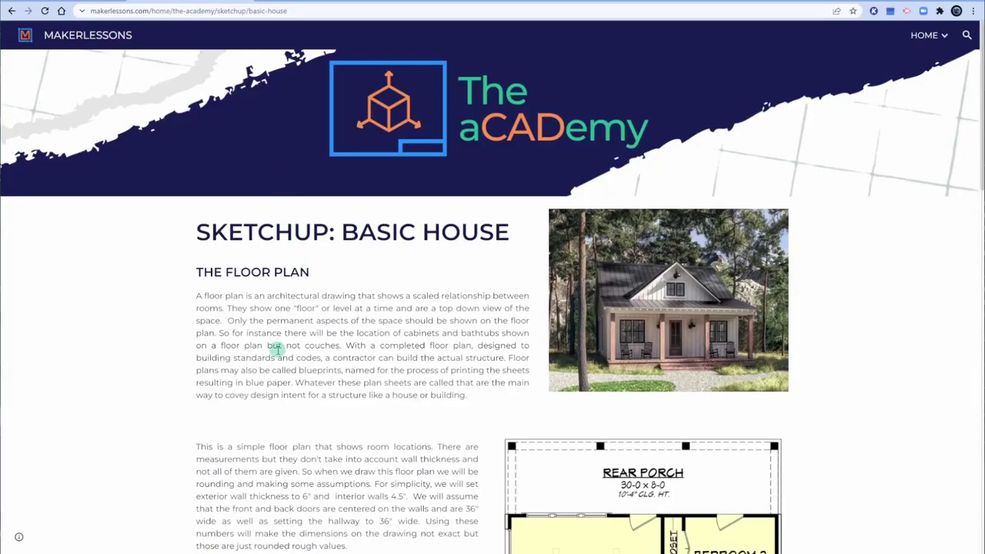
pyautogui.scroll(-2, 307, 377)
pyautogui.scroll(-5, 333, 408)
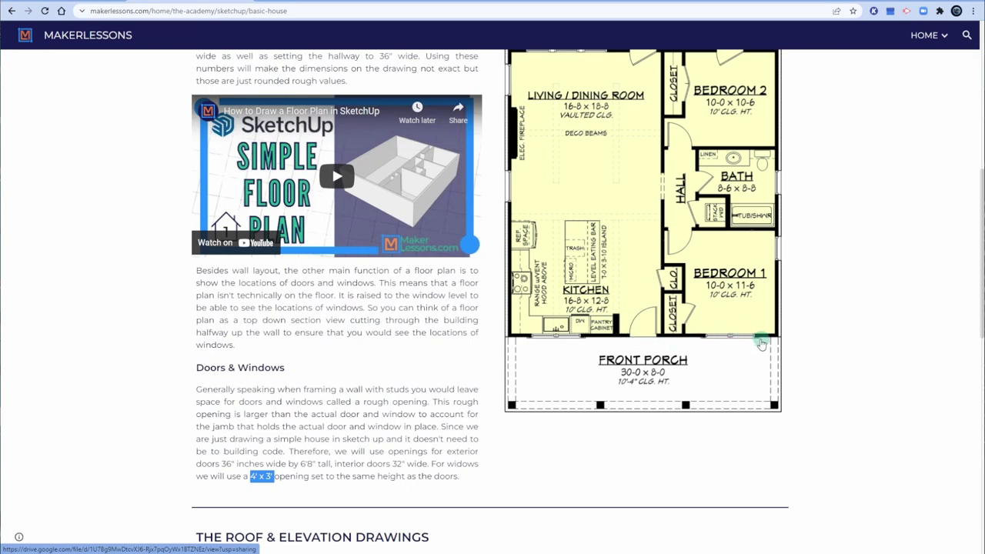
pyautogui.hotkey('ctrl', 'Tab')
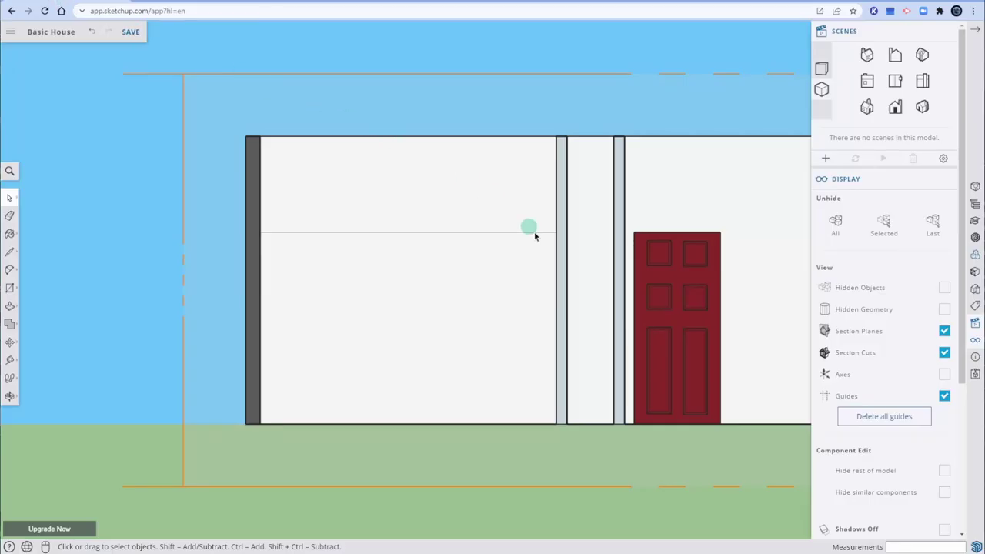
# Step: Draw a rectangle 6' wide by 4' high on the bedroom's front wall, below the horizontal 6'8" line
pyautogui.click(9, 287)
pyautogui.click(320, 282)
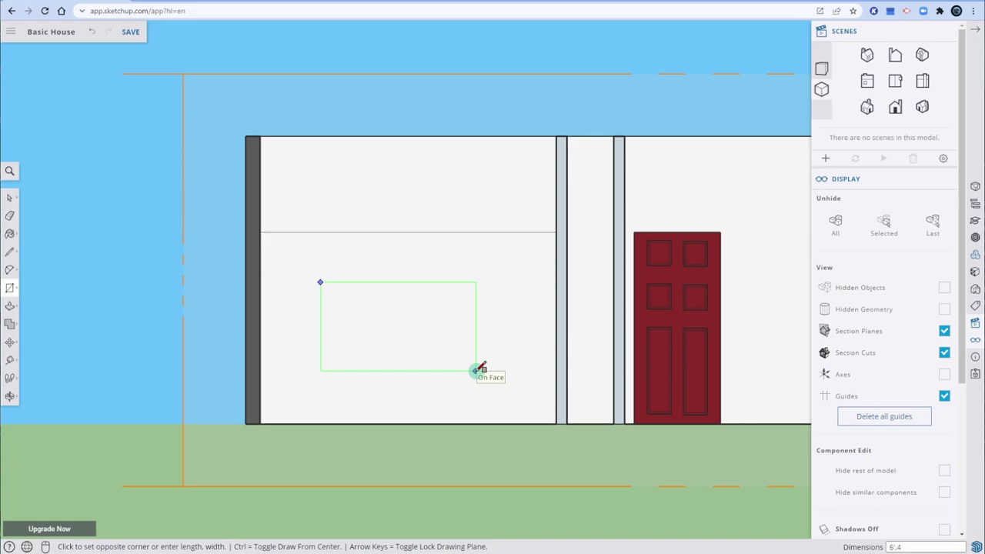
pyautogui.press('Return')
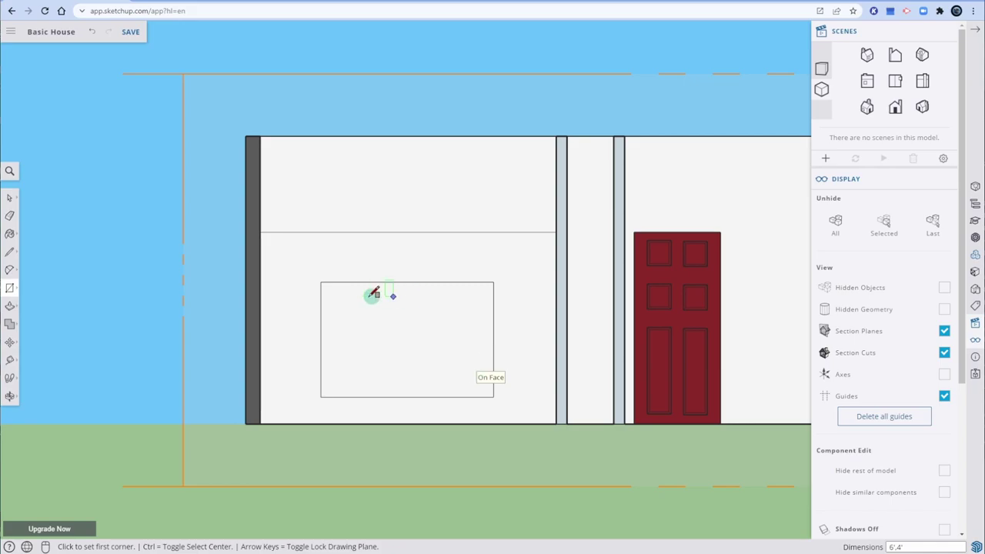
pyautogui.press('space')
# Step: Select the window rectangle's four edges and move it so its top edge is centred on the midpoint of the 6'8" line
pyautogui.click(10, 343)
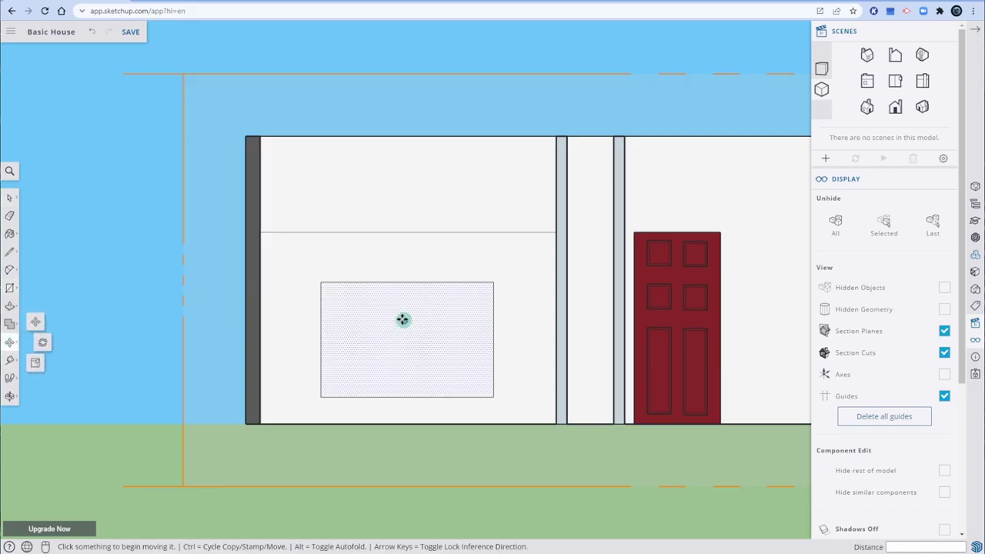
pyautogui.press('space')
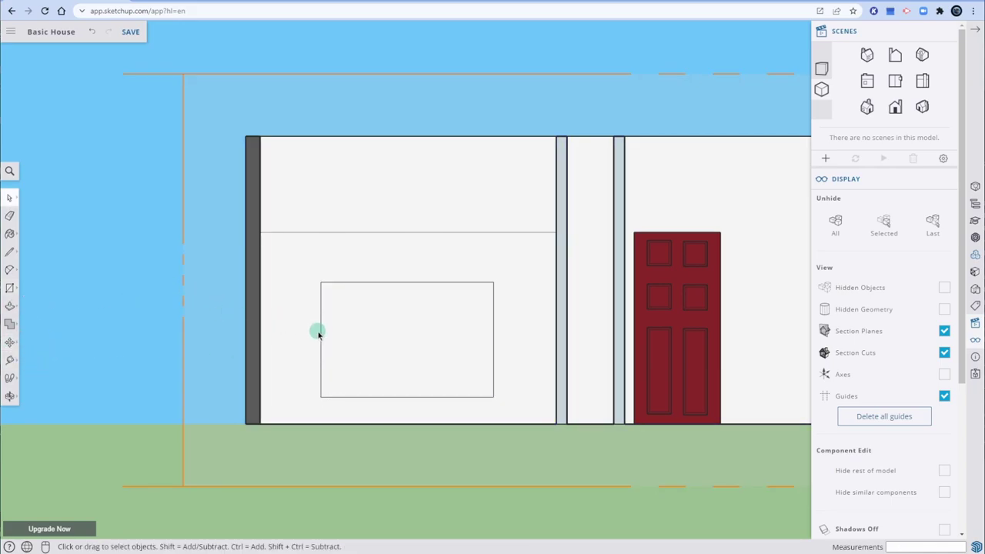
pyautogui.keyDown('shift'); pyautogui.click(393, 397); pyautogui.keyUp('shift')
pyautogui.keyDown('shift'); pyautogui.click(493, 360); pyautogui.keyUp('shift')
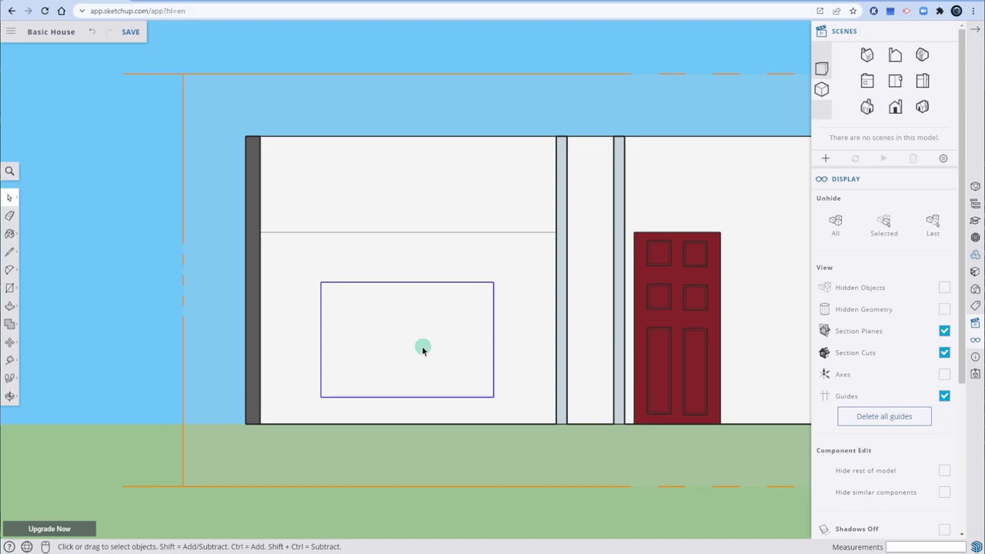
pyautogui.click(10, 346)
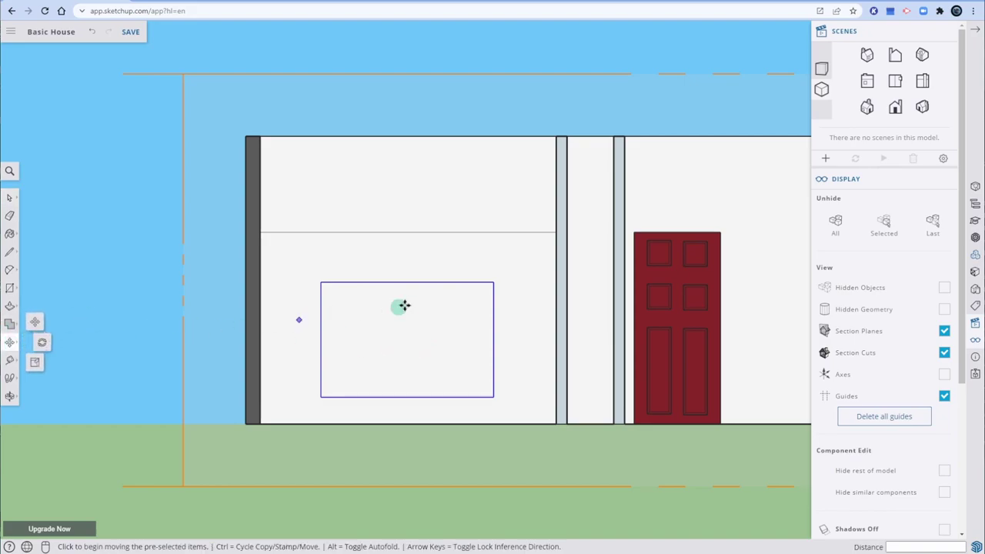
pyautogui.click(409, 283)
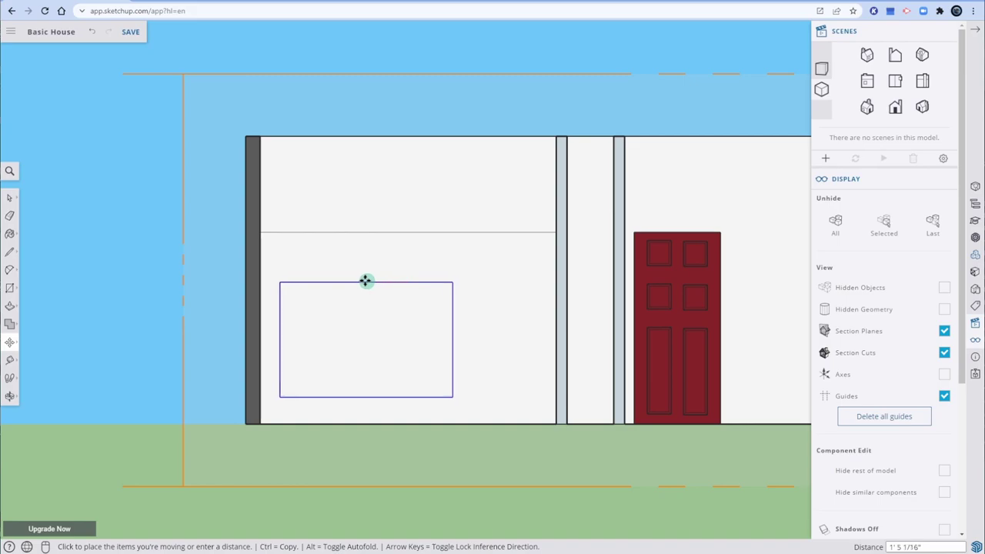
pyautogui.click(359, 282)
pyautogui.click(358, 282)
pyautogui.click(365, 274)
pyautogui.click(347, 281)
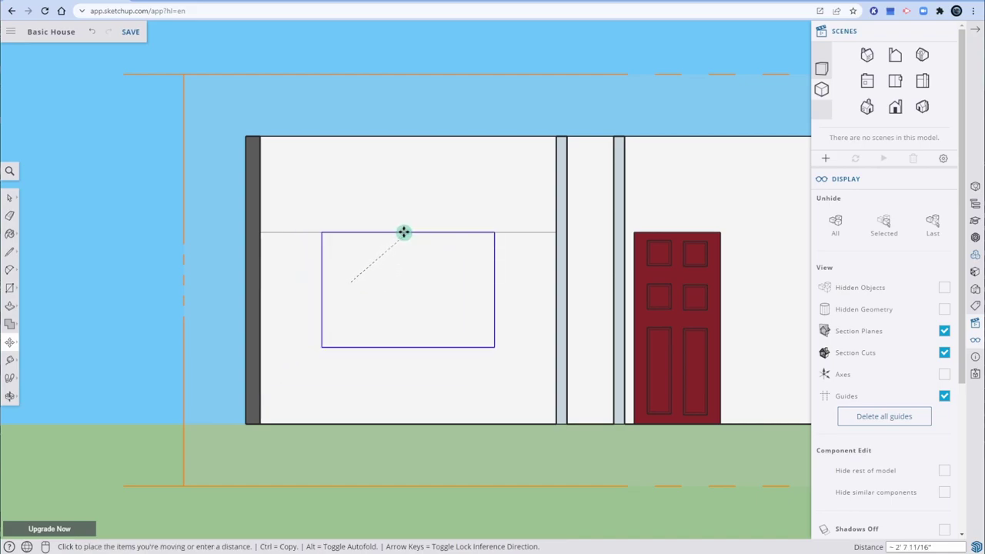
pyautogui.click(410, 232)
pyautogui.press('space')
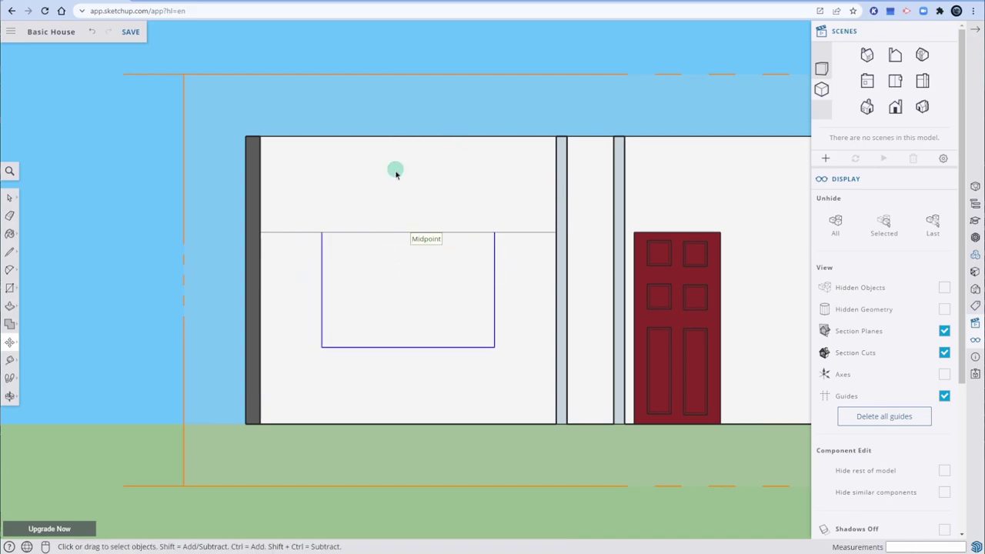
# Step: Try to push the window rectangle outward through the front wall and delete the remaining face
pyautogui.click(9, 322)
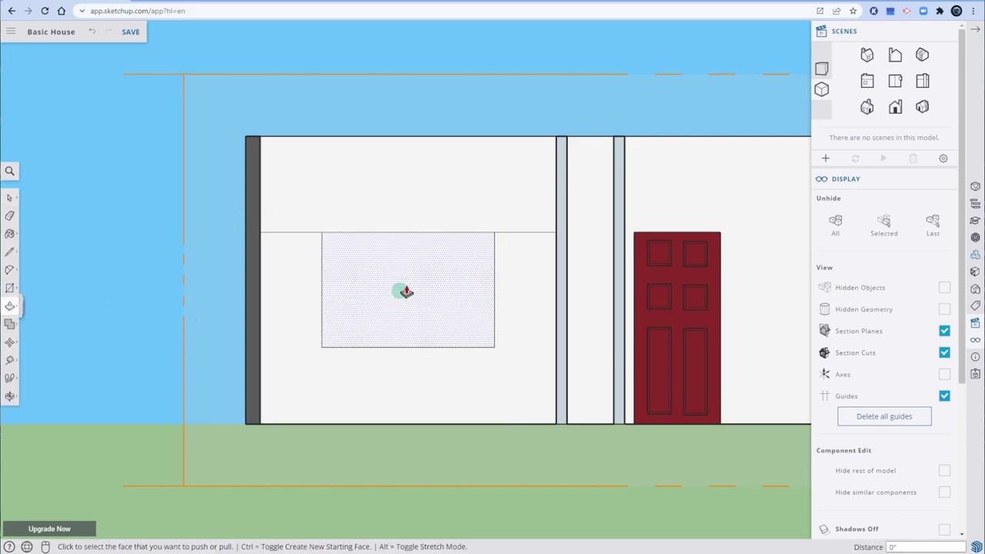
pyautogui.moveTo(418, 286); pyautogui.dragTo(439, 279, button='middle')
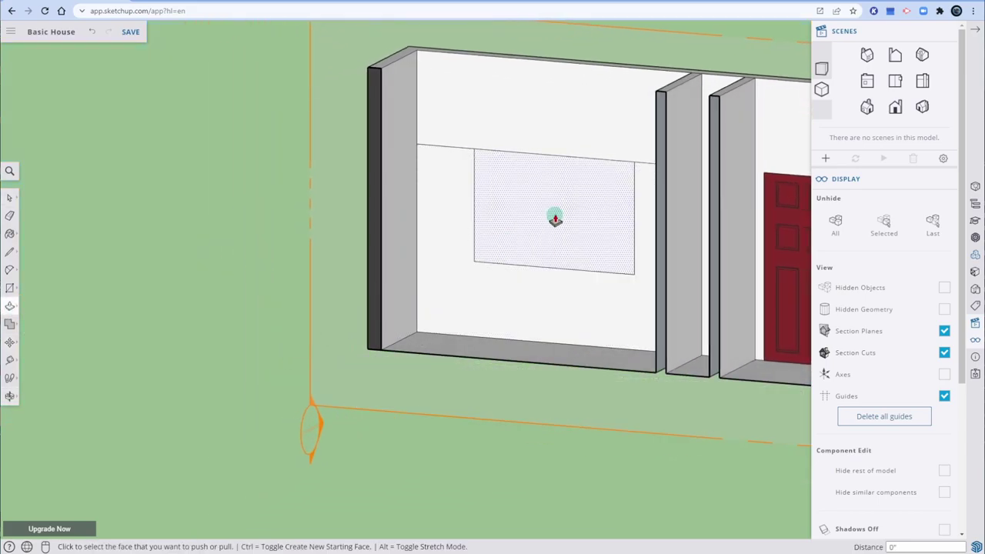
pyautogui.click(510, 239)
pyautogui.click(567, 208)
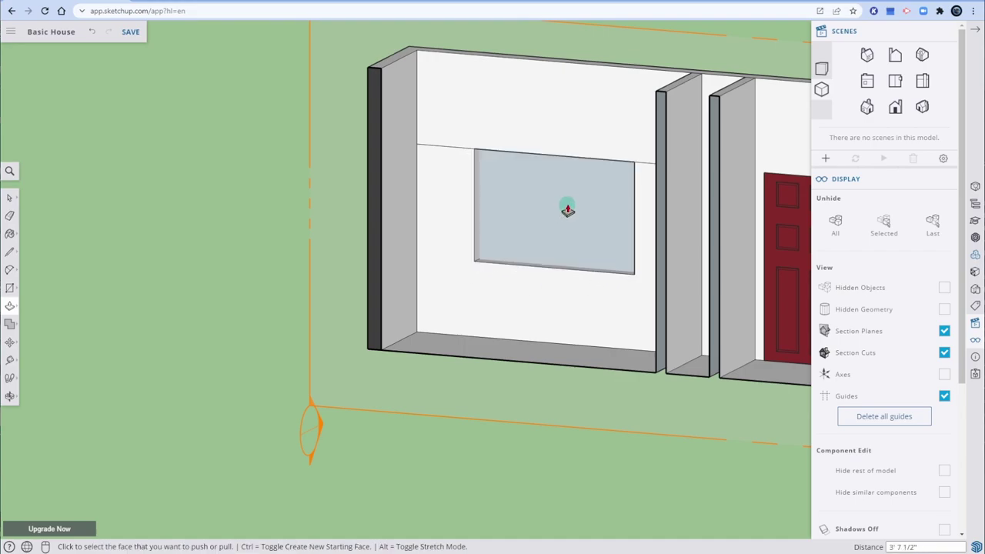
pyautogui.moveTo(560, 207); pyautogui.dragTo(505, 242, button='middle')
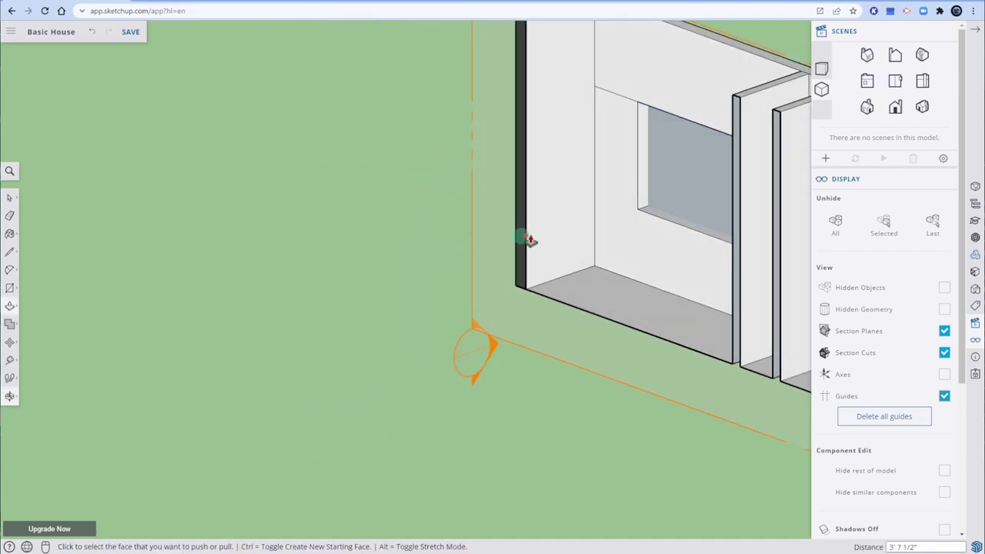
pyautogui.moveTo(681, 179); pyautogui.dragTo(297, 270, button='middle')
pyautogui.press('space')
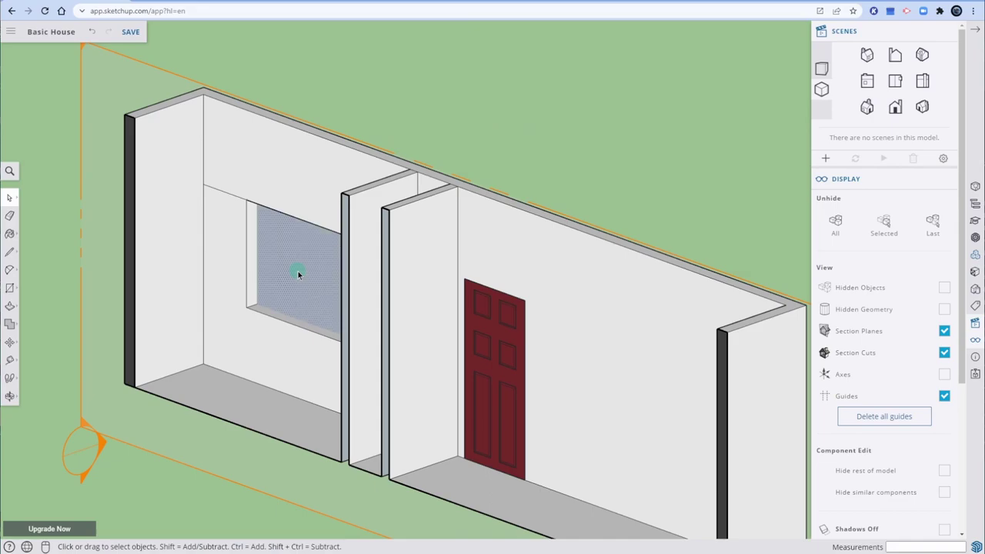
pyautogui.press('Delete')
pyautogui.moveTo(378, 253); pyautogui.dragTo(471, 278, button='middle')
pyautogui.click(332, 327)
pyautogui.moveTo(192, 221); pyautogui.dragTo(275, 303, button='middle')
pyautogui.click(263, 316)
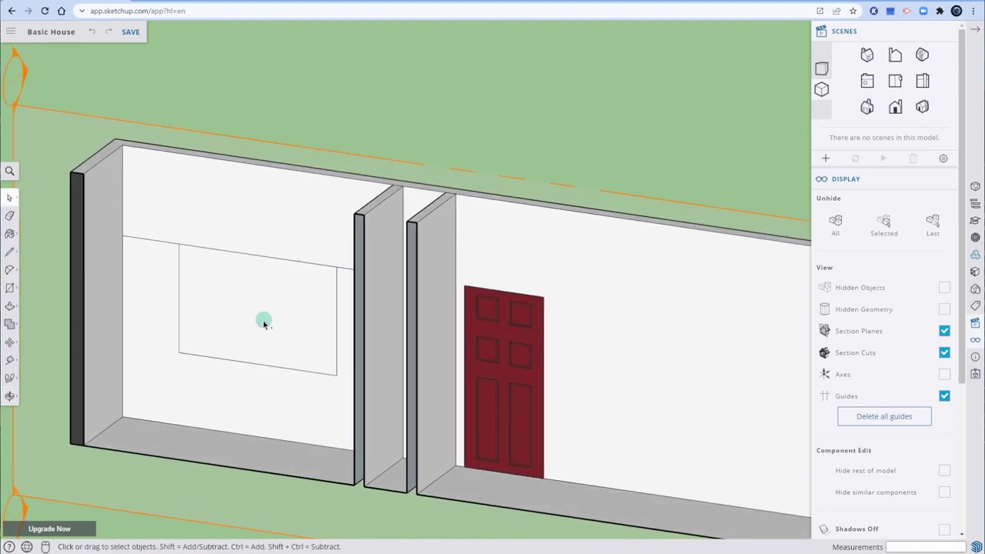
# Step: Erase the horizontal line segments beside the window rectangle and push the rectangle 6" through the wall to cut the opening
pyautogui.click(10, 215)
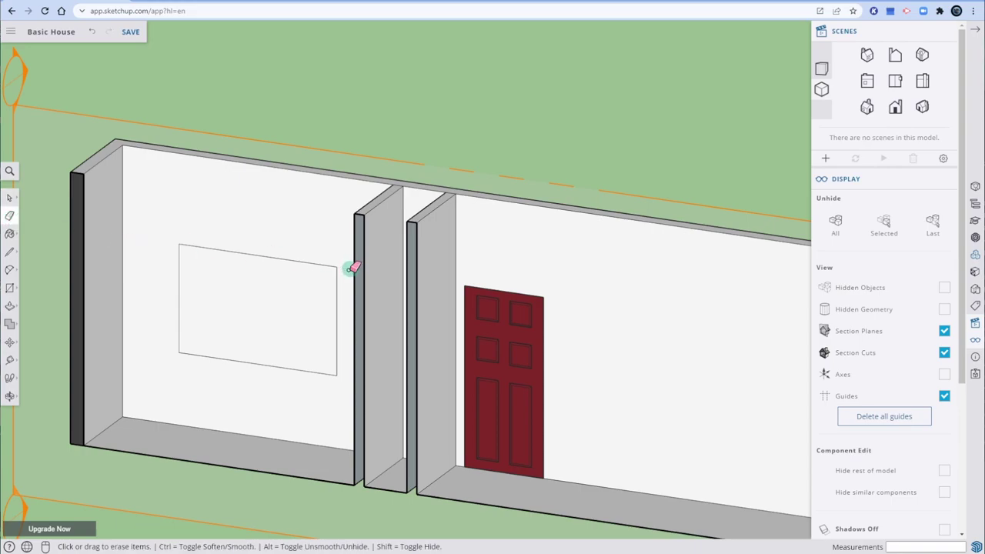
pyautogui.click(10, 324)
pyautogui.click(290, 309)
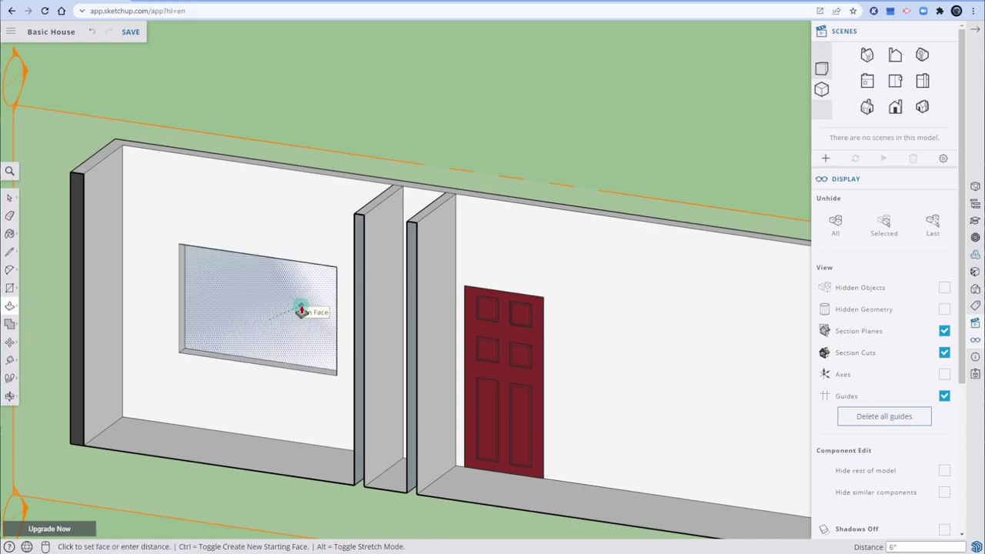
pyautogui.click(302, 310)
# Step: Show the front of the house and search 3D Warehouse for "window"
pyautogui.moveTo(302, 310); pyautogui.dragTo(456, 360, button='middle')
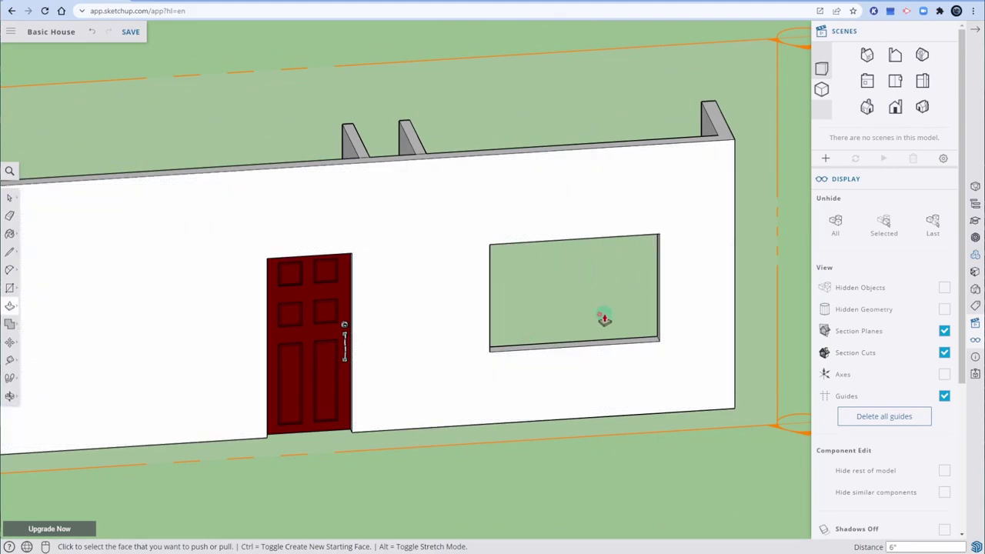
pyautogui.moveTo(602, 299); pyautogui.dragTo(537, 208, button='middle')
pyautogui.scroll(-3, 537, 208)
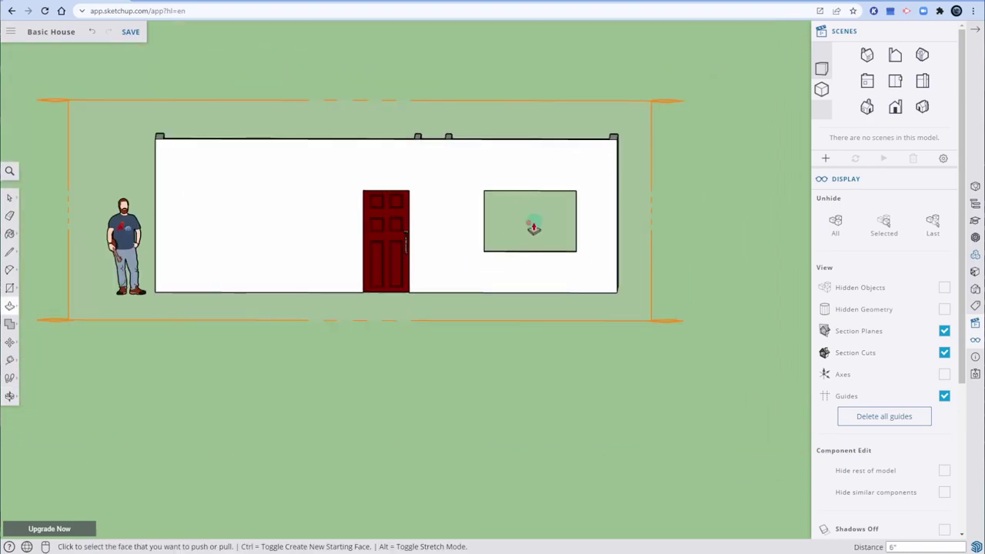
pyautogui.click(975, 256)
pyautogui.click(875, 75)
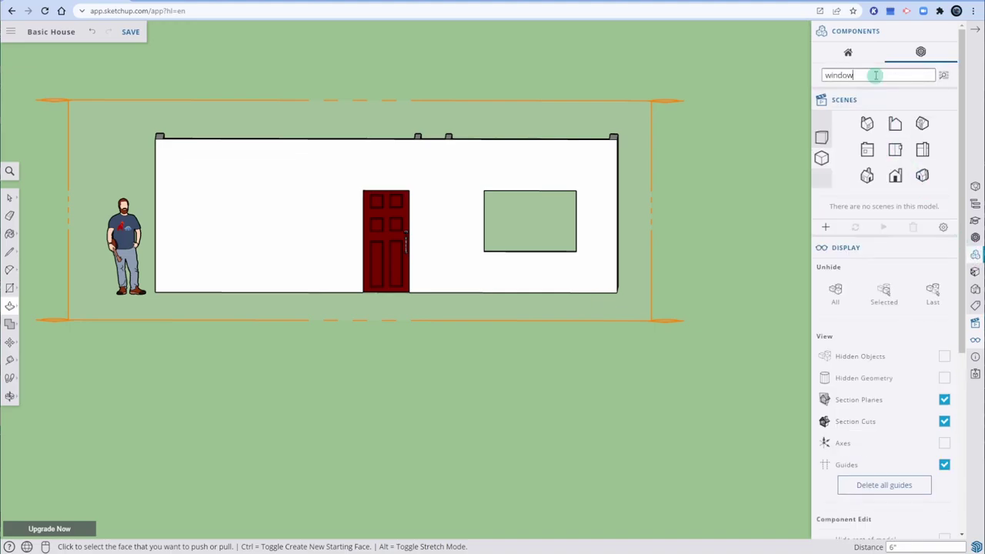
pyautogui.press('Return')
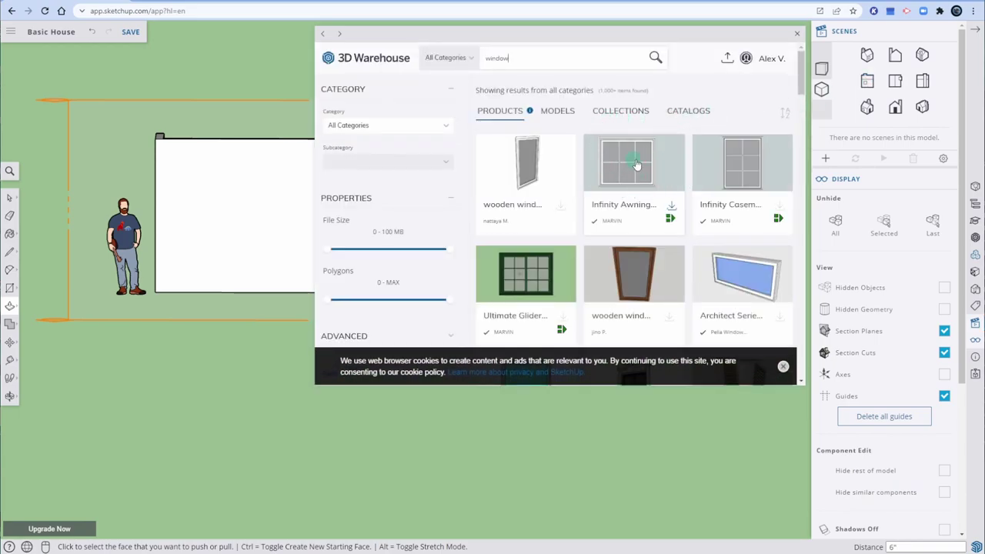
# Step: Download the white double-hung window with grids from the Models results and place it on the ground beside the house
pyautogui.scroll(-5, 633, 177)
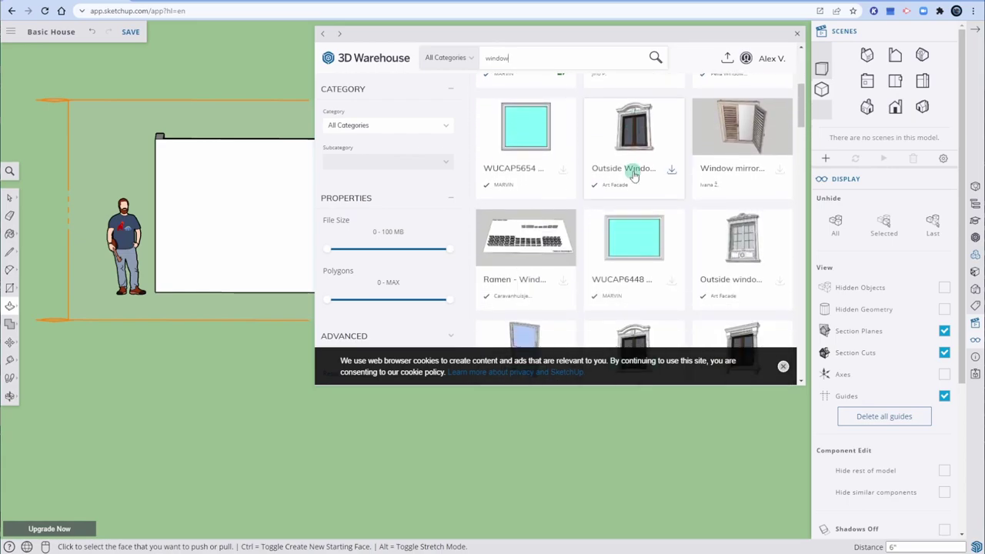
pyautogui.scroll(-2, 718, 220)
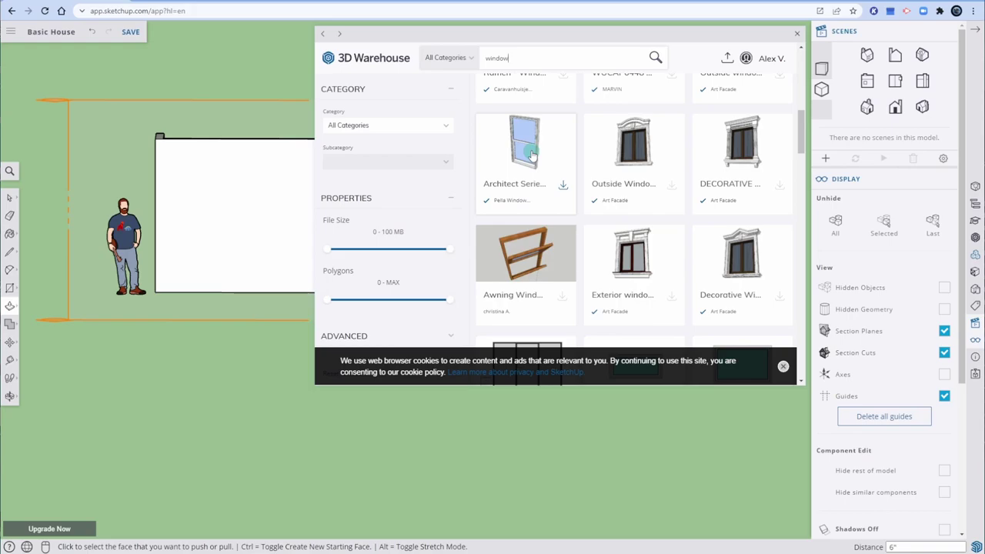
pyautogui.scroll(-3, 539, 165)
pyautogui.scroll(-5, 692, 240)
pyautogui.scroll(10, 694, 244)
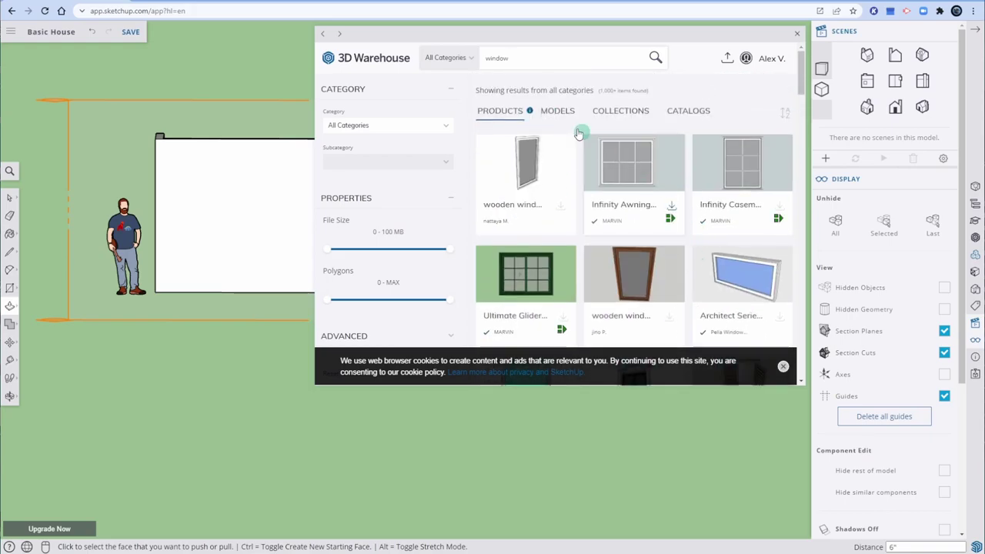
pyautogui.click(552, 112)
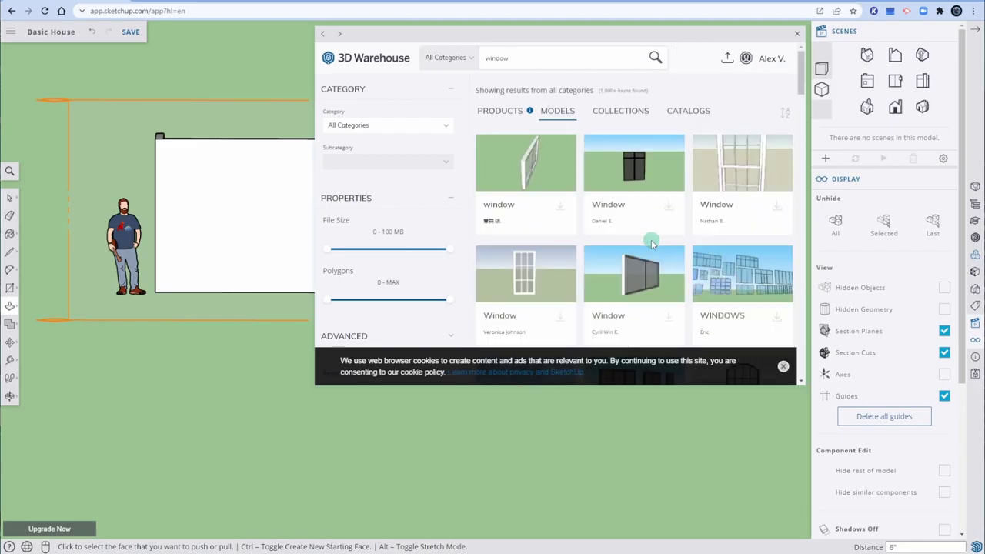
pyautogui.scroll(-2, 664, 239)
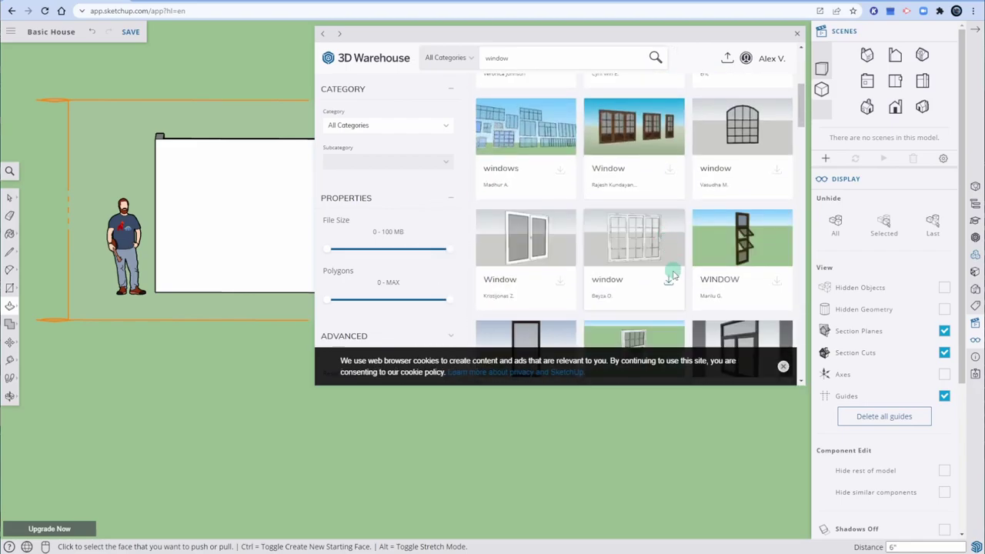
pyautogui.scroll(-2, 542, 269)
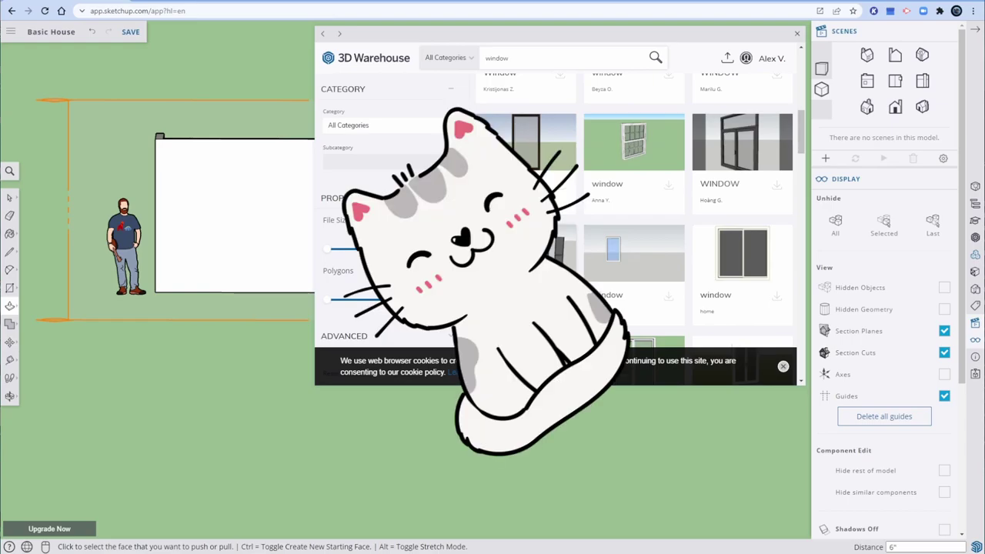
pyautogui.click(637, 156)
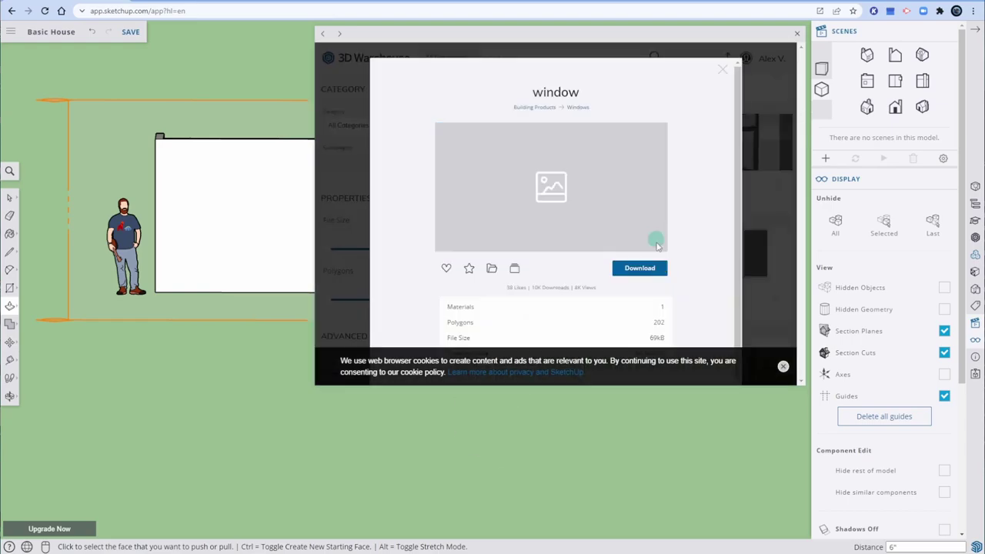
pyautogui.click(652, 269)
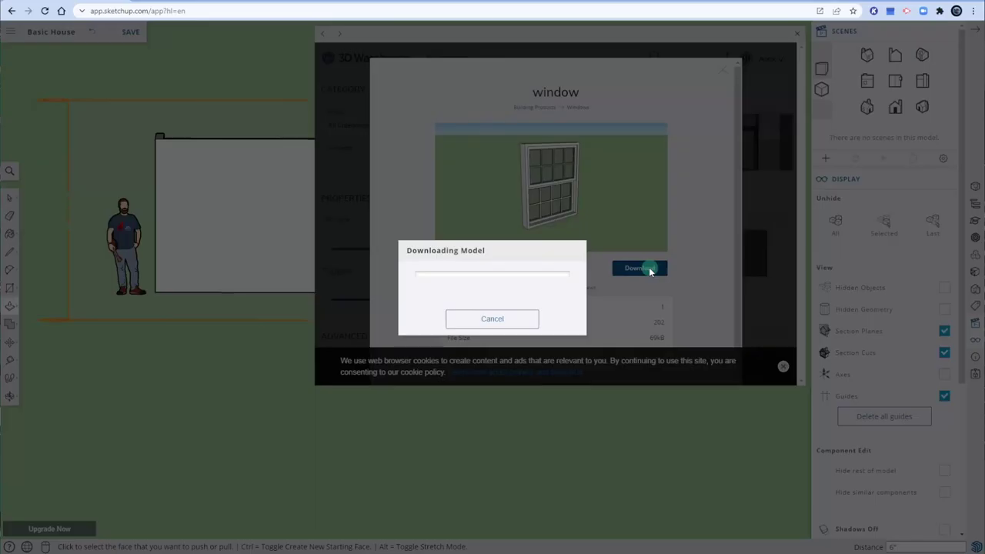
pyautogui.click(696, 405)
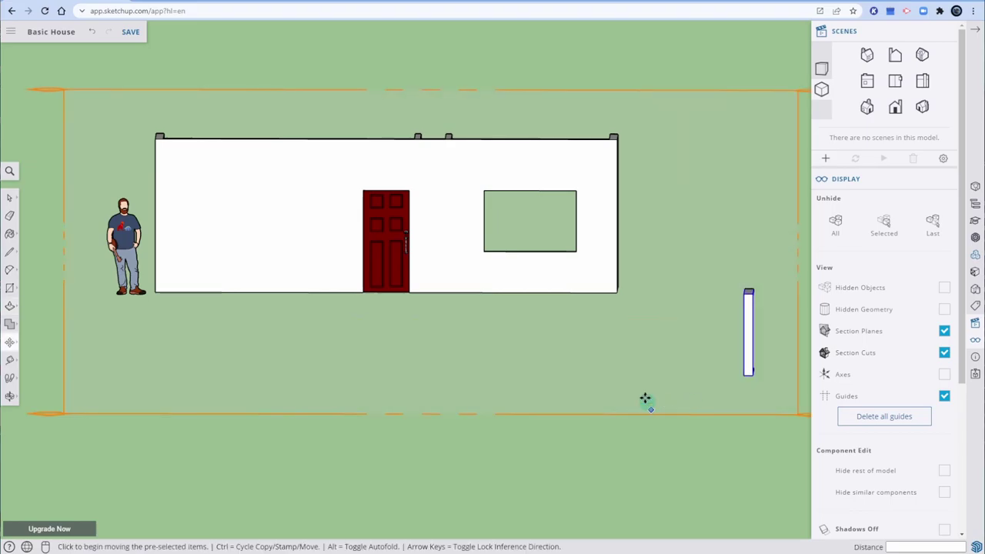
# Step: In the standard top view, move the window model about 6'8" away from the section plane, out beyond the front wall
pyautogui.click(894, 81)
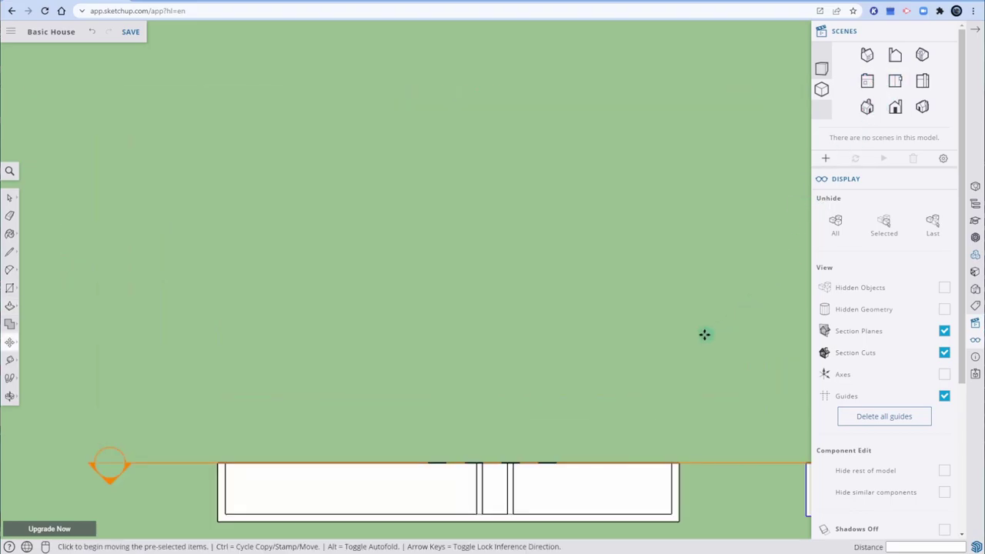
pyautogui.keyDown('shift'); pyautogui.moveTo(715, 353); pyautogui.dragTo(493, 137, button='middle'); pyautogui.keyUp('shift')
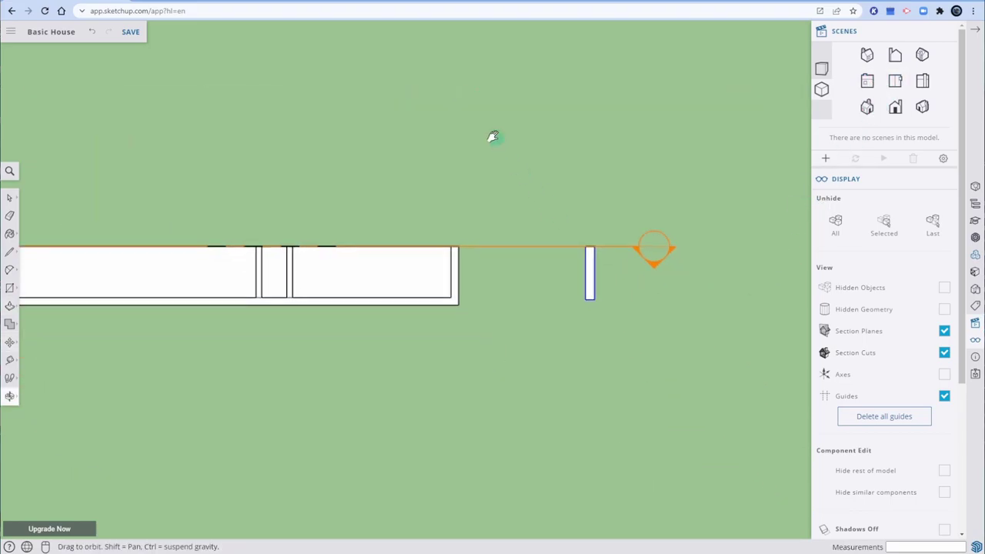
pyautogui.click(586, 270)
pyautogui.click(575, 377)
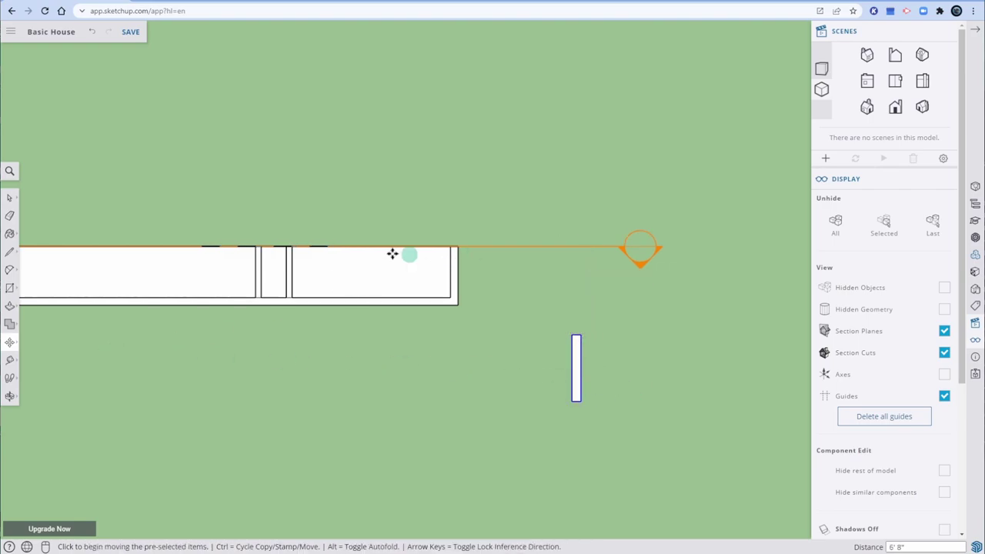
# Step: Rotate the window model 90° about its lower corner in the top view to align it parallel with the front wall
pyautogui.click(9, 345)
pyautogui.click(37, 343)
pyautogui.click(569, 401)
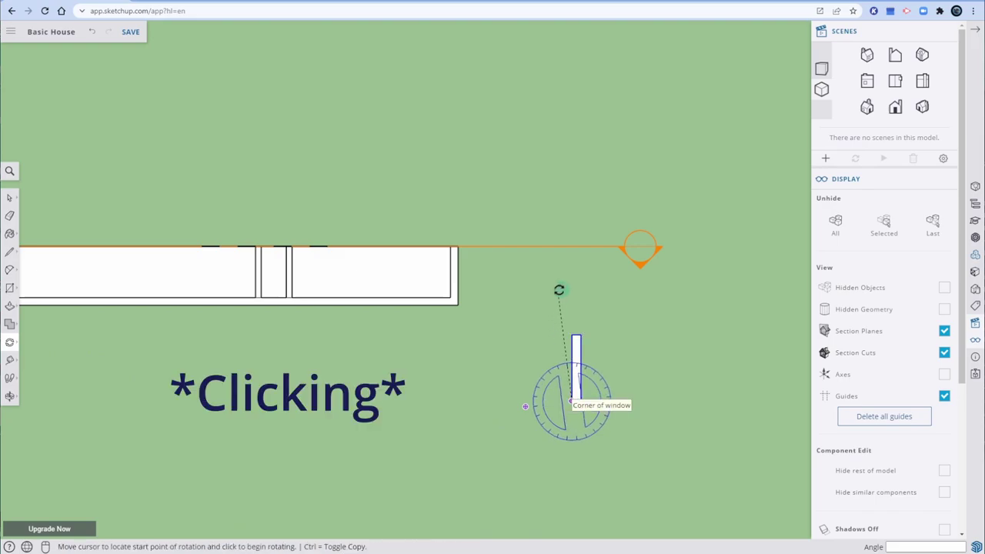
pyautogui.click(571, 283)
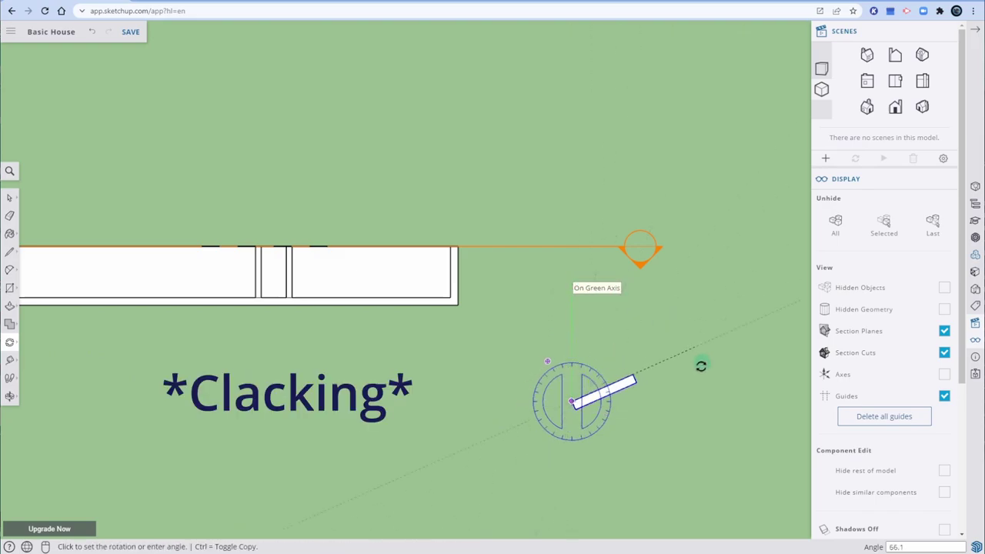
pyautogui.click(717, 400)
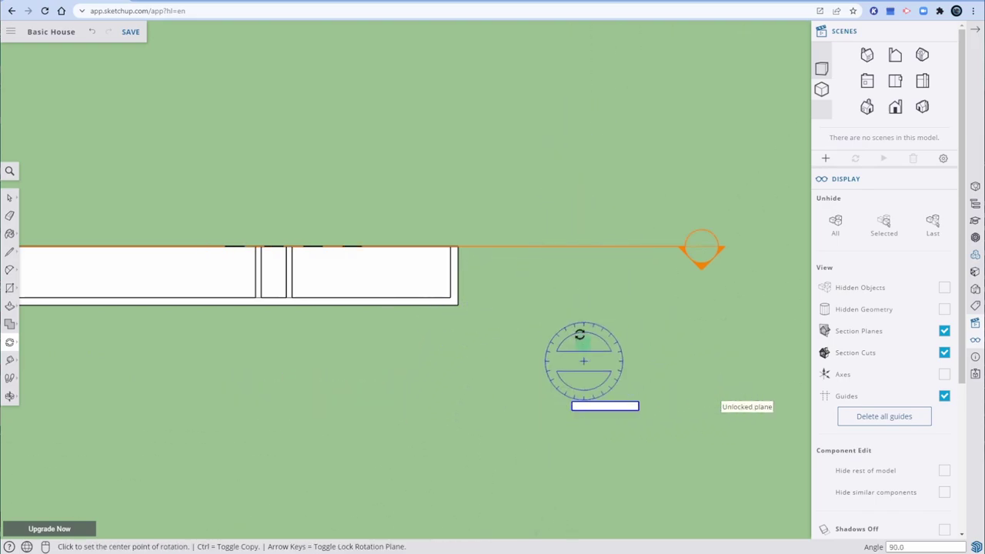
pyautogui.press('space')
# Step: Move the window model by its lower corner onto the matching lower corner of the front bedroom's wall opening
pyautogui.moveTo(638, 403); pyautogui.dragTo(611, 229, button='middle')
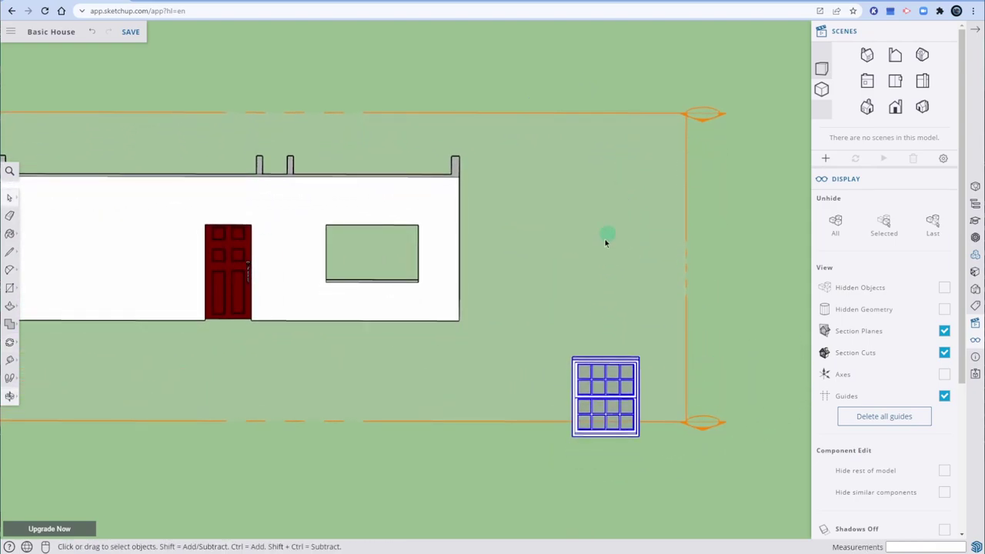
pyautogui.click(9, 342)
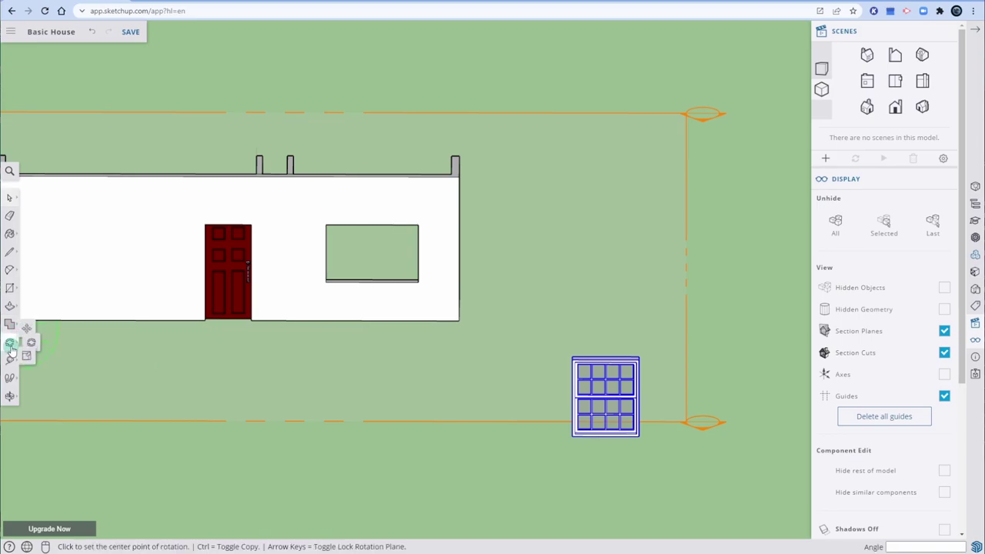
pyautogui.click(37, 322)
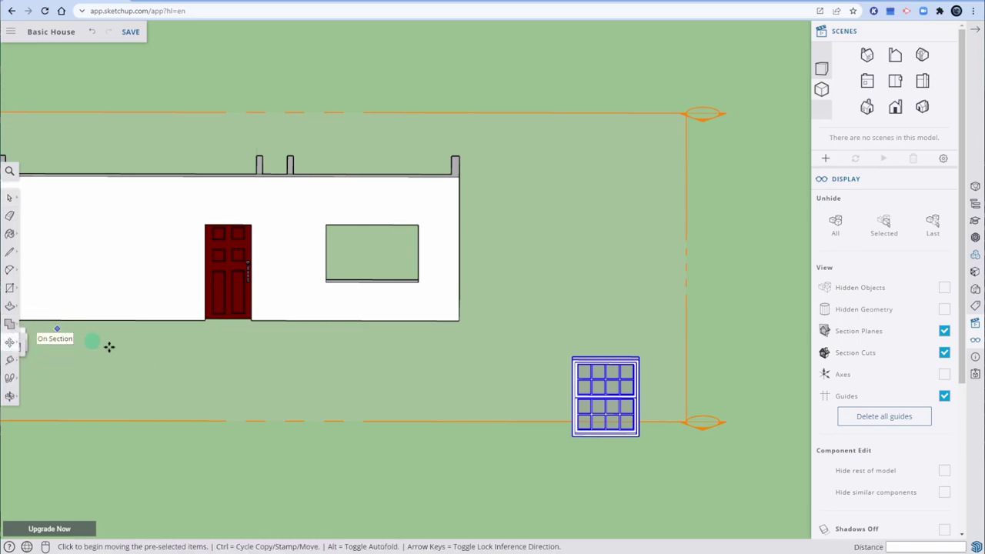
pyautogui.click(575, 438)
pyautogui.click(325, 279)
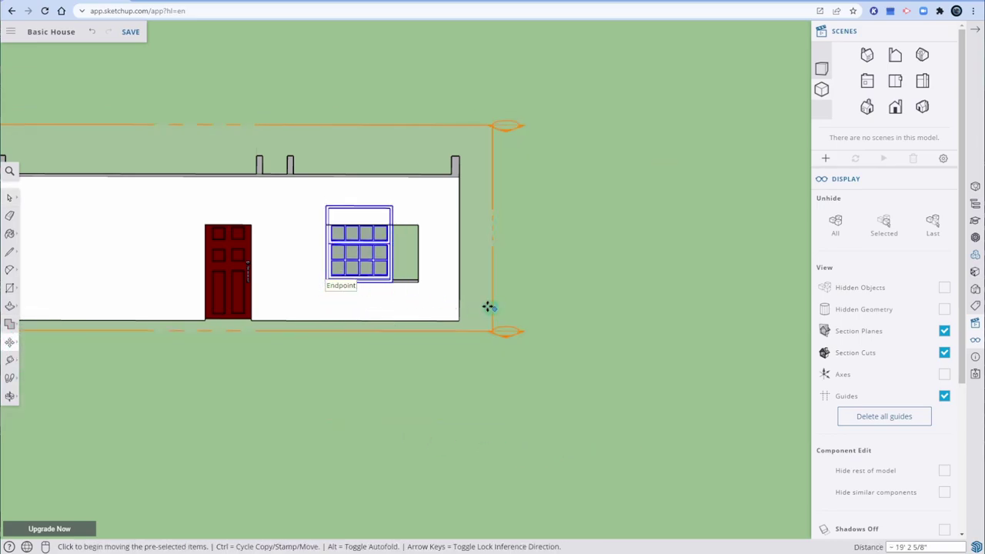
# Step: Scale the window's width by a factor of about 1.38, out to the far side of the opening
pyautogui.click(10, 343)
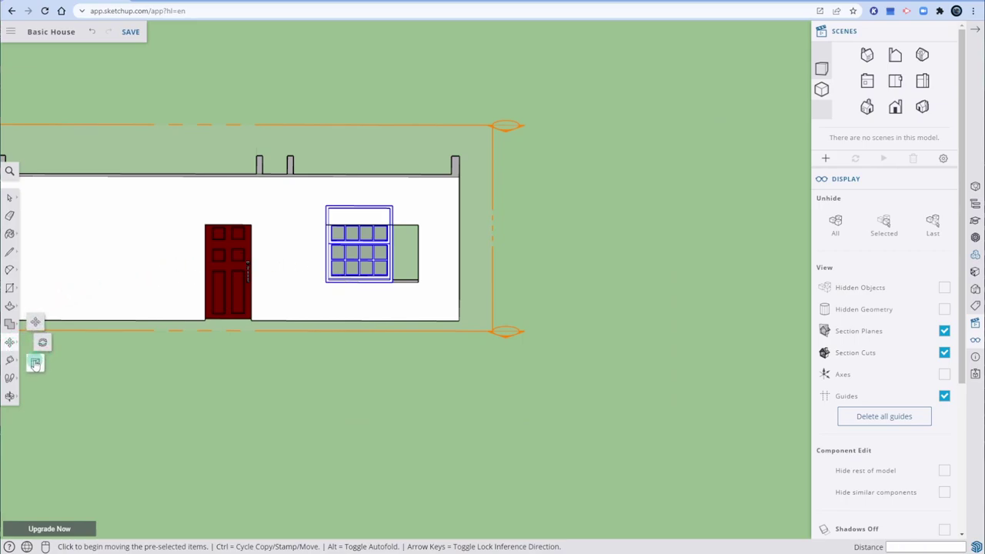
pyautogui.click(35, 364)
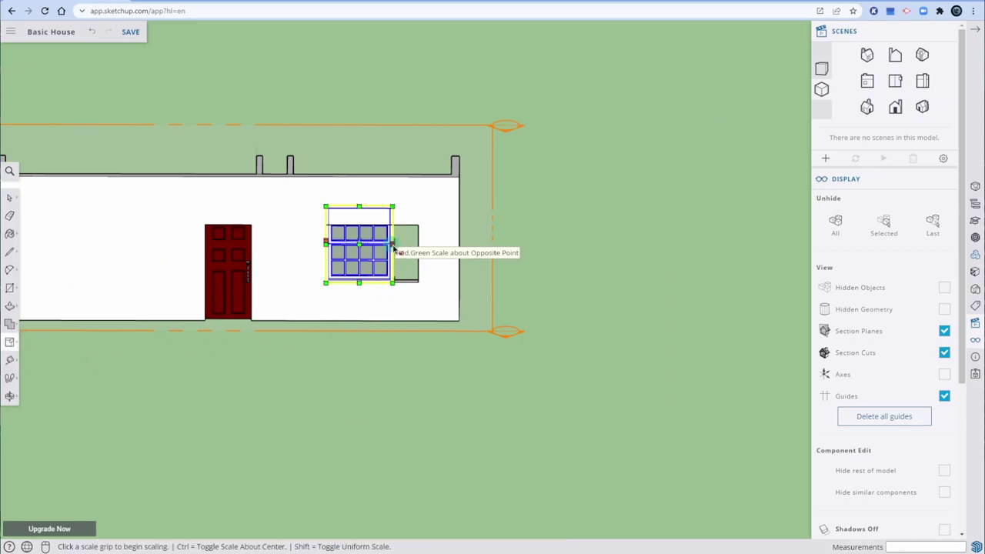
pyautogui.click(392, 245)
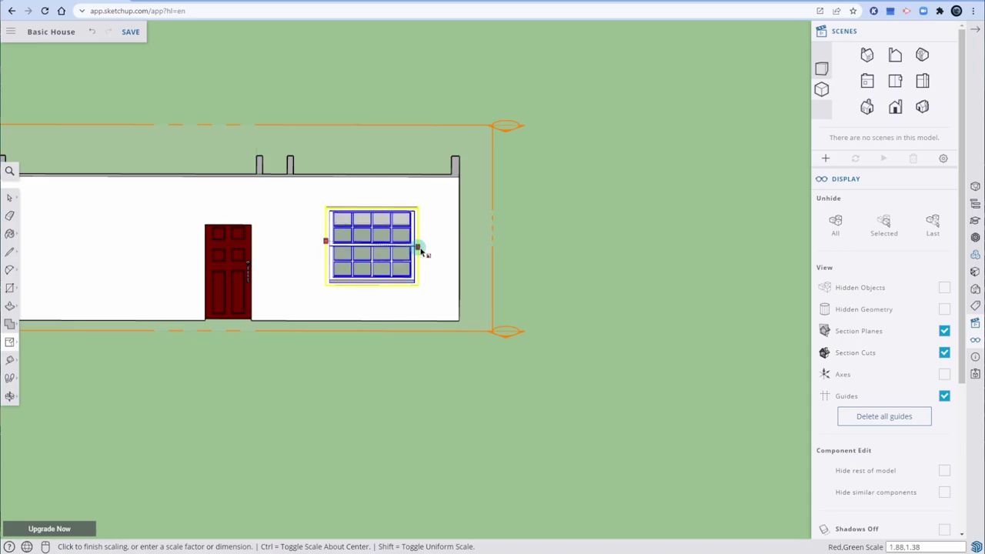
pyautogui.scroll(8, 419, 249)
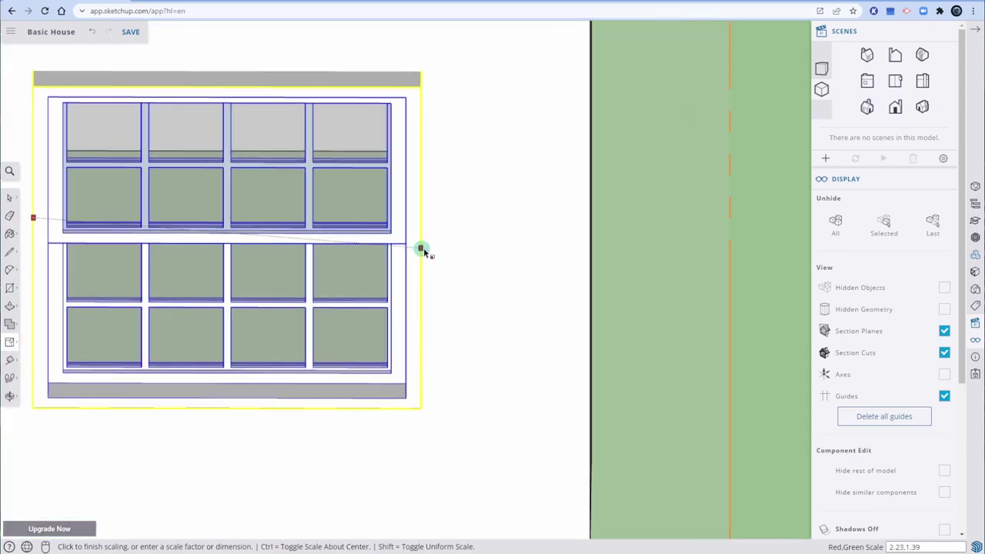
pyautogui.moveTo(418, 248); pyautogui.dragTo(300, 265, button='middle')
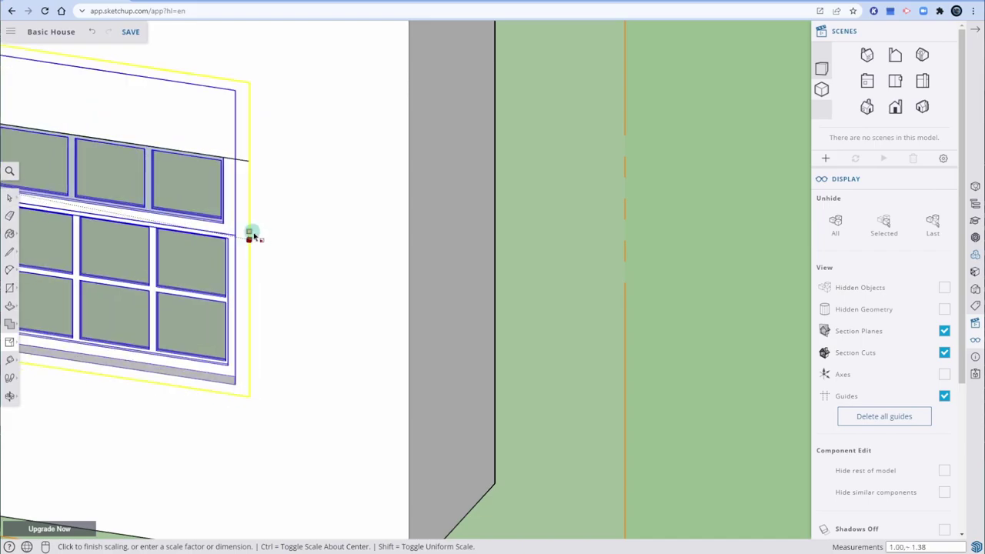
pyautogui.click(256, 238)
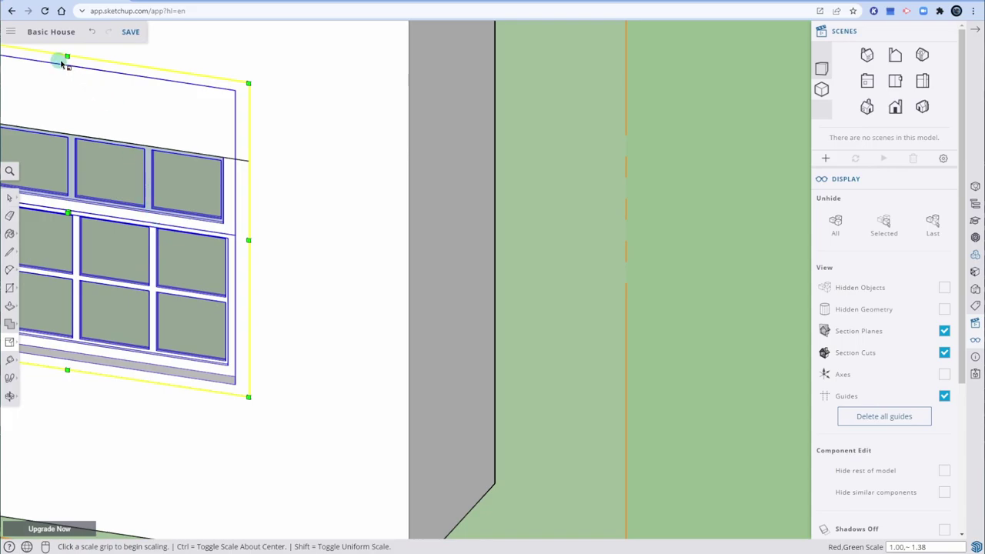
# Step: Scale the window's height down by a factor of about 0.75 to meet the top edge of the opening
pyautogui.keyDown('shift'); pyautogui.moveTo(98, 108); pyautogui.dragTo(429, 208, button='middle'); pyautogui.keyUp('shift')
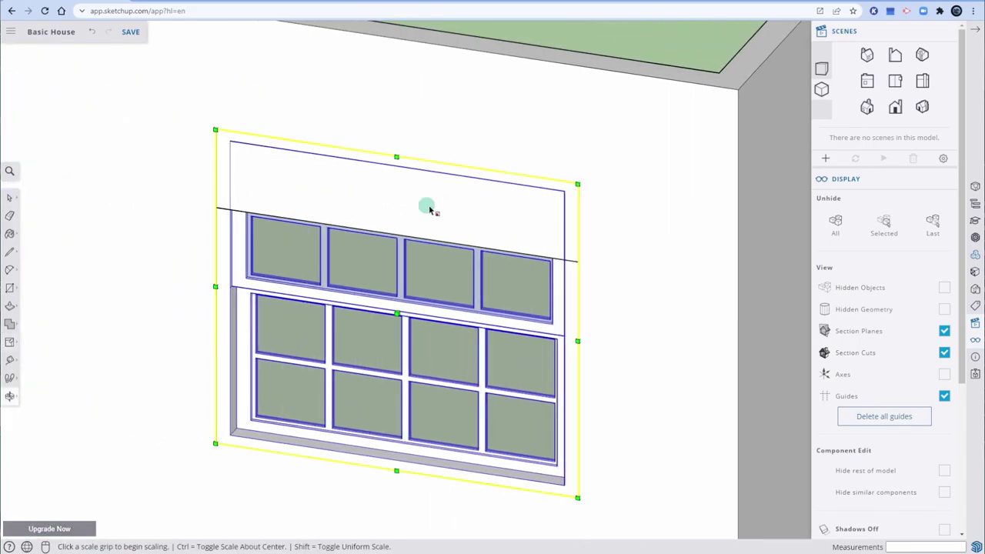
pyautogui.click(396, 157)
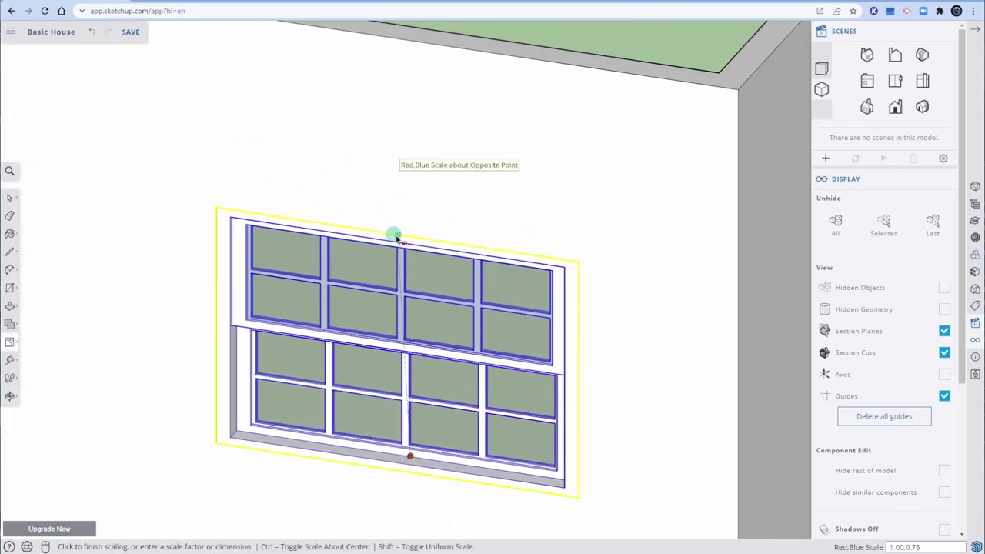
pyautogui.click(427, 273)
pyautogui.press('space')
# Step: Inspect the fitted window from outside and inside the house, ending in the standard back view
pyautogui.scroll(-5, 464, 410)
pyautogui.moveTo(479, 446); pyautogui.dragTo(586, 376, button='middle')
pyautogui.scroll(-3, 587, 446)
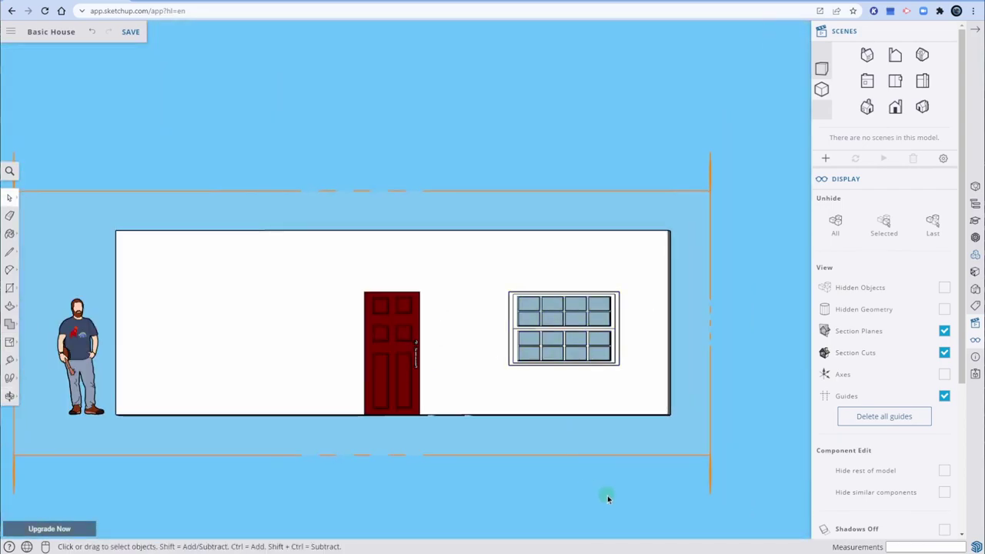
pyautogui.moveTo(515, 276); pyautogui.dragTo(594, 405, button='middle')
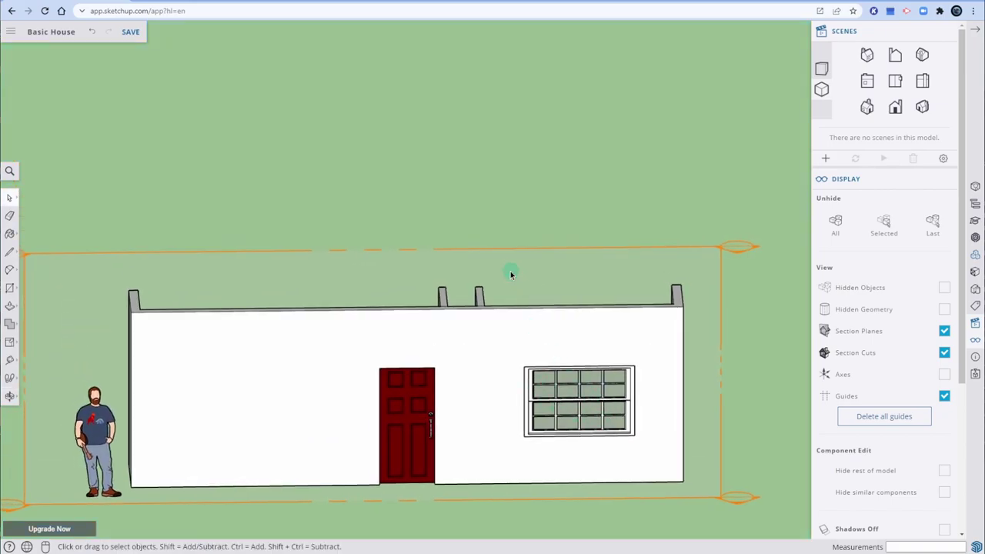
pyautogui.moveTo(512, 275); pyautogui.dragTo(510, 469, button='middle')
pyautogui.moveTo(281, 493); pyautogui.dragTo(548, 291, button='middle')
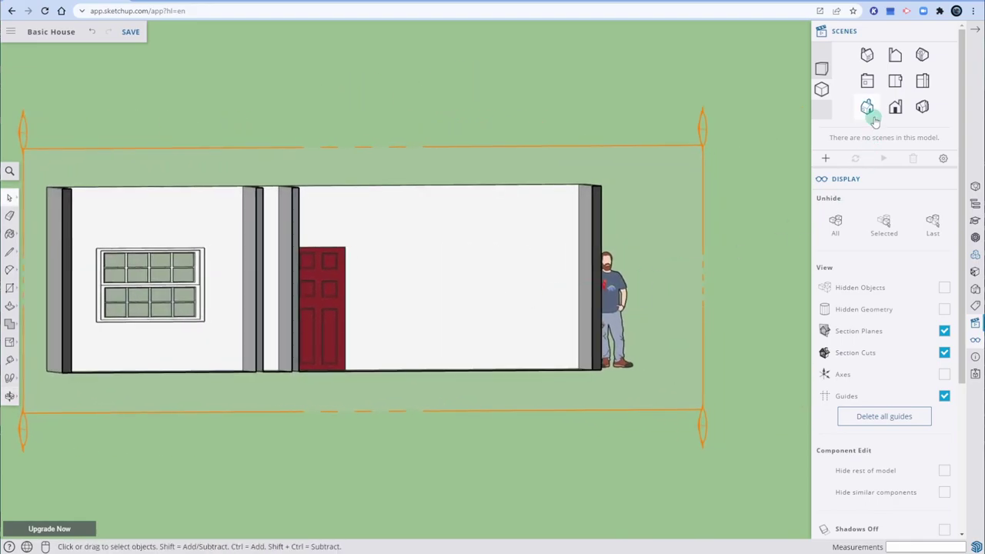
pyautogui.click(898, 55)
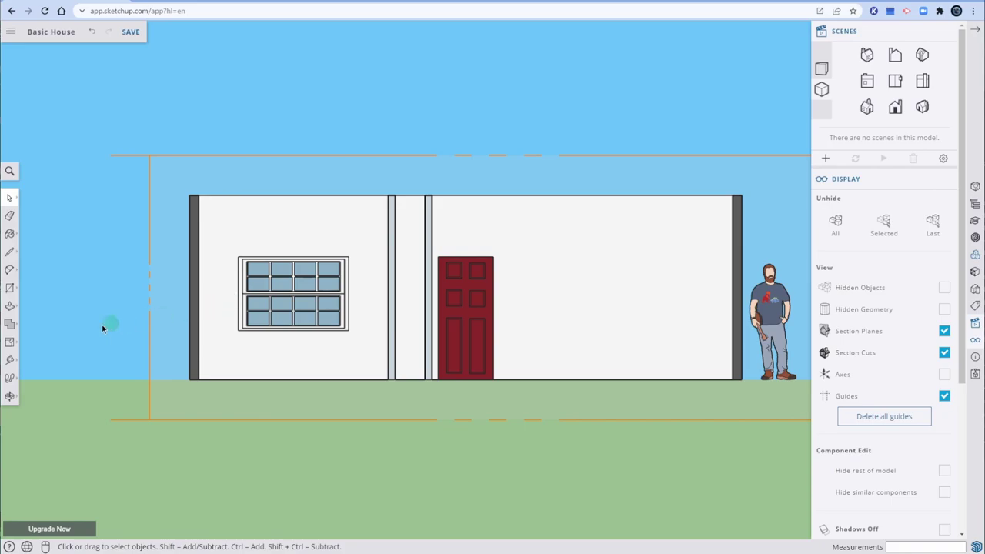
# Step: Measure distances along the inside of the front wall from the bedroom's outer corner using Tape Measure
pyautogui.click(9, 344)
pyautogui.click(9, 360)
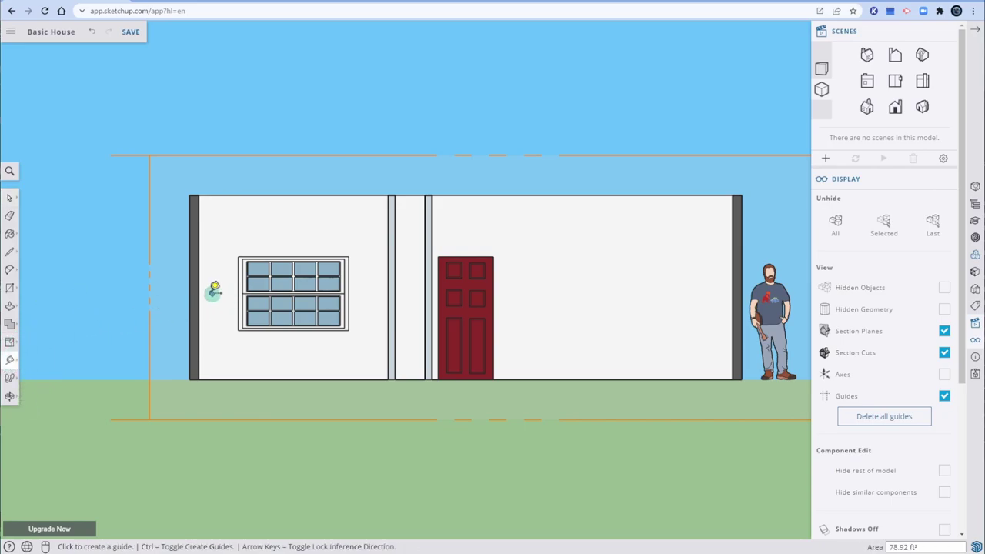
pyautogui.moveTo(209, 295); pyautogui.dragTo(235, 273, button='middle')
pyautogui.click(231, 276)
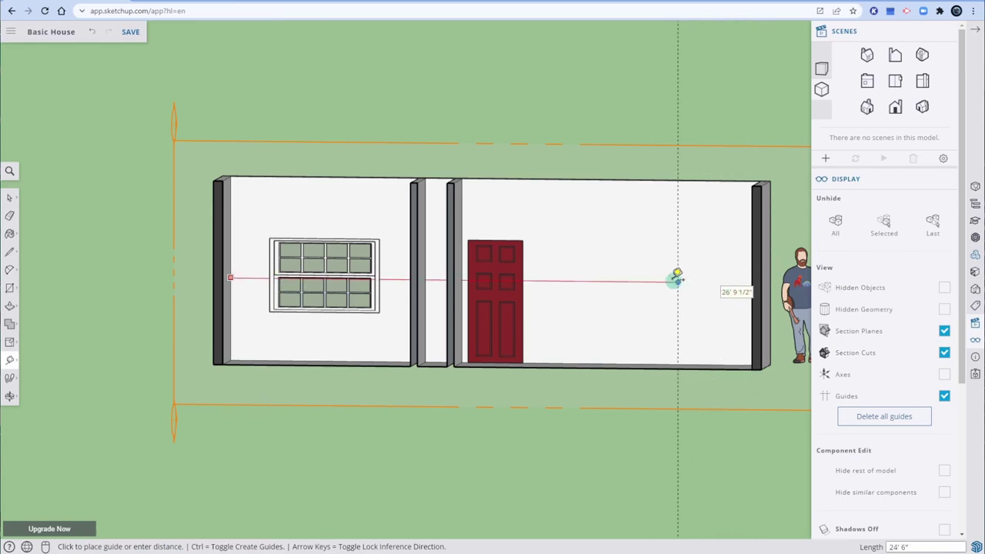
pyautogui.press('space')
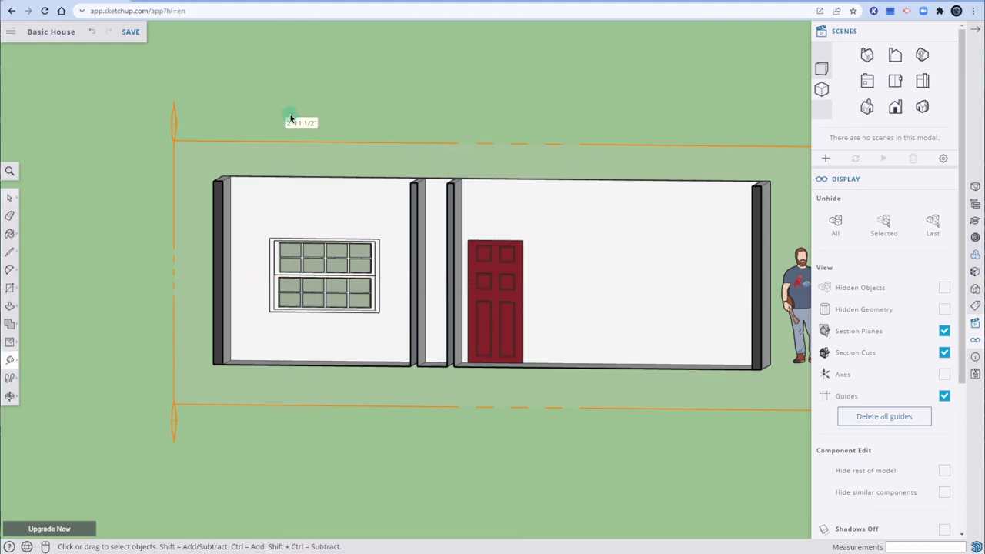
# Step: Turn off section cuts to show the whole house, and check the door and window locations on the lesson page's floor plan
pyautogui.moveTo(515, 134); pyautogui.dragTo(418, 234, button='middle')
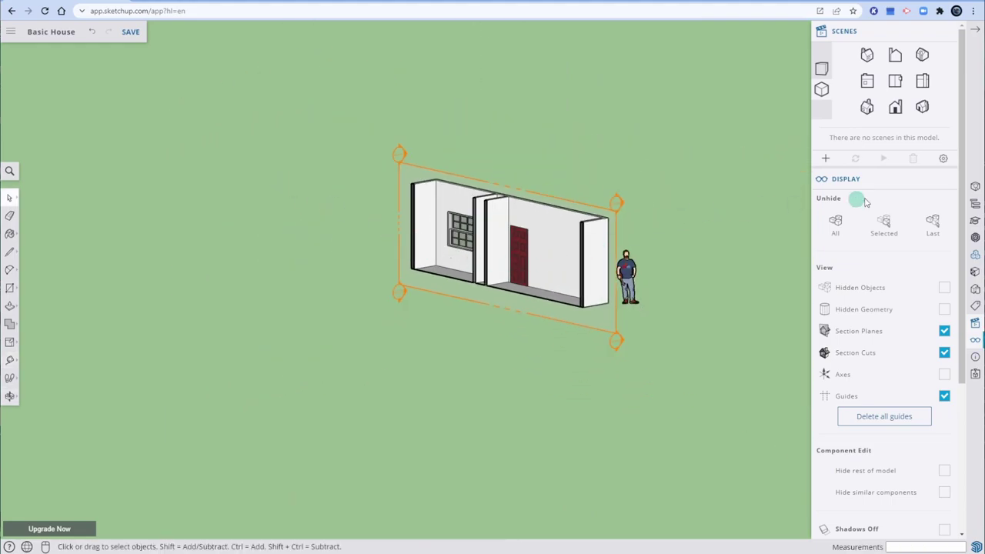
pyautogui.click(944, 352)
pyautogui.moveTo(721, 208); pyautogui.dragTo(582, 324, button='middle')
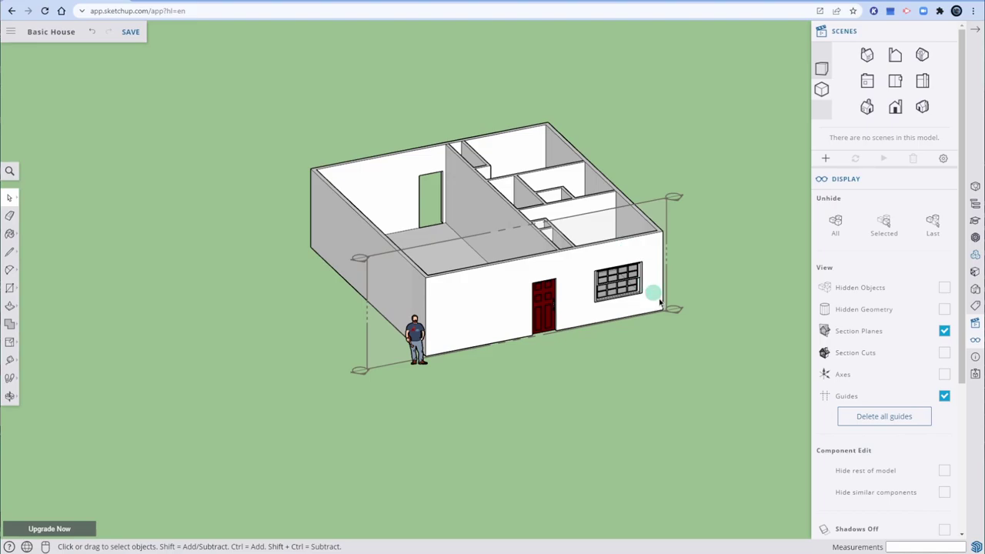
pyautogui.click(208, 1)
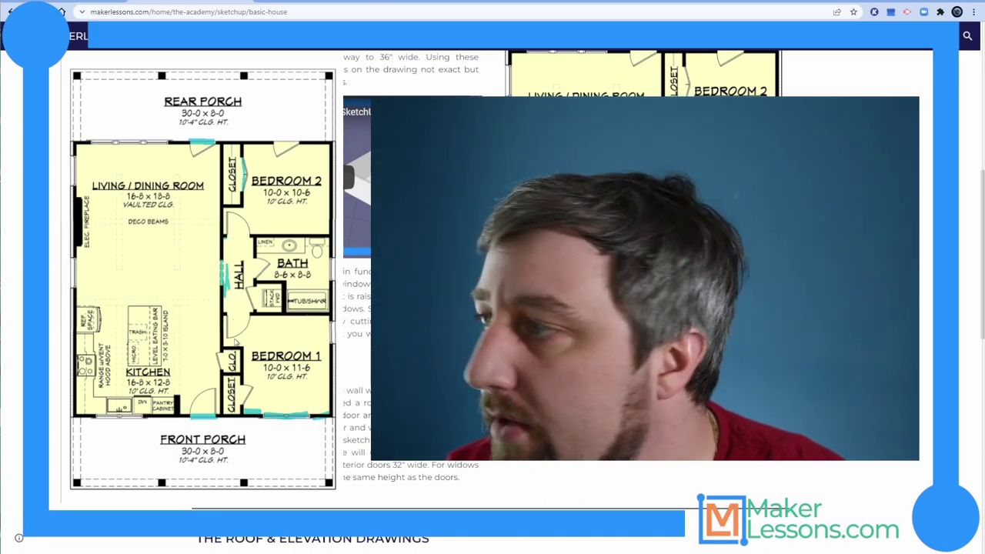
pyautogui.click(58, 2)
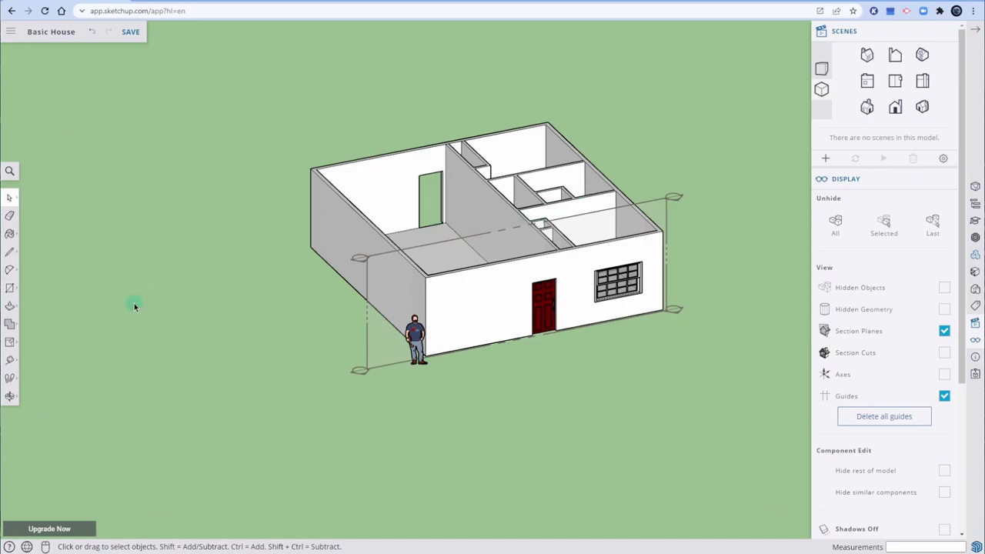
# Step: Place a new section plane on the exterior side wall of the living room
pyautogui.click(12, 339)
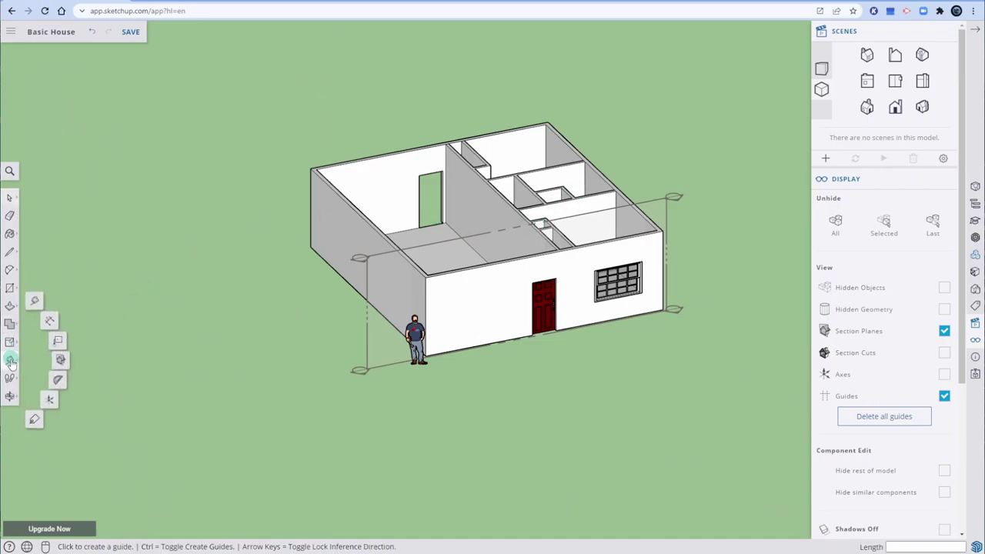
pyautogui.click(56, 360)
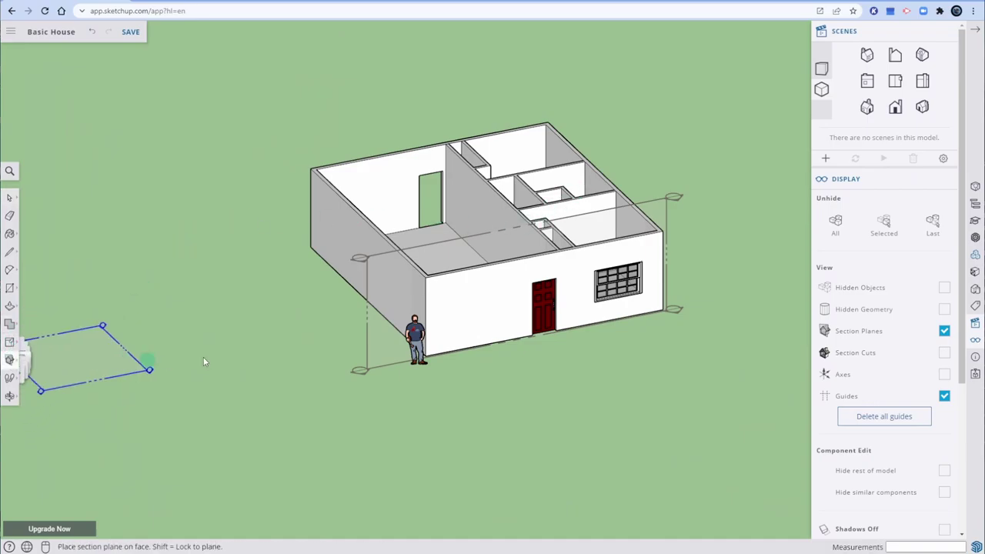
pyautogui.click(356, 251)
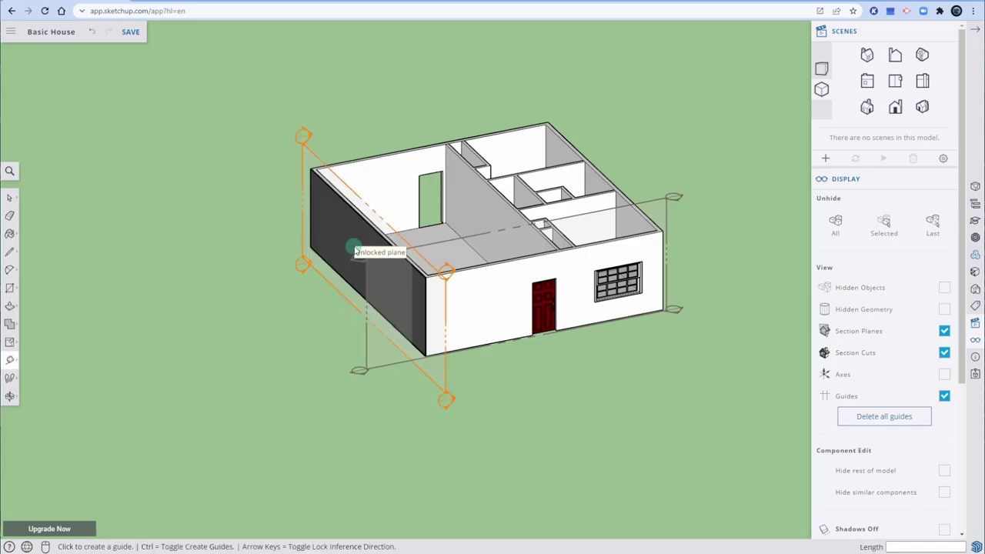
# Step: Move the new section plane about 19' into the house, through the hall area, and reverse its cutting direction
pyautogui.click(8, 343)
pyautogui.click(35, 325)
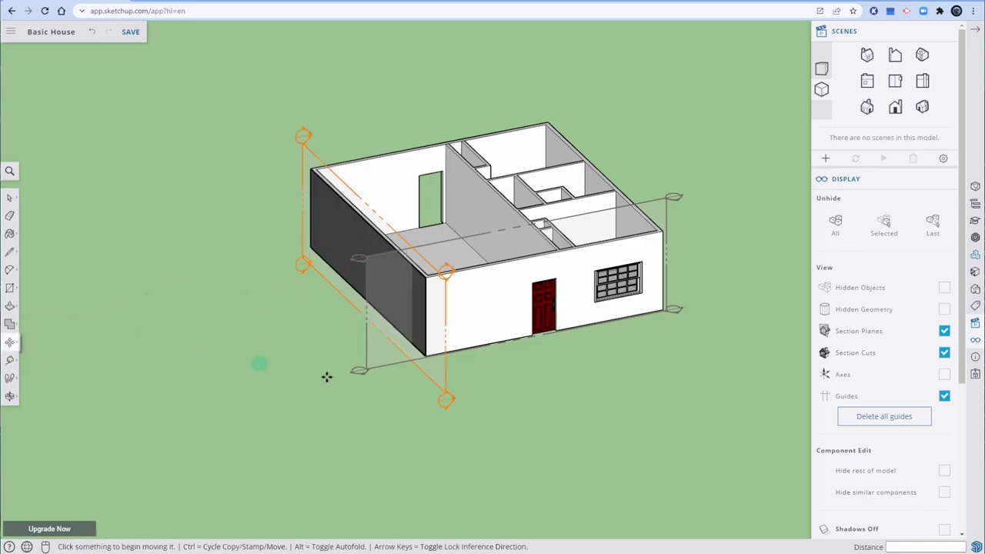
pyautogui.click(446, 398)
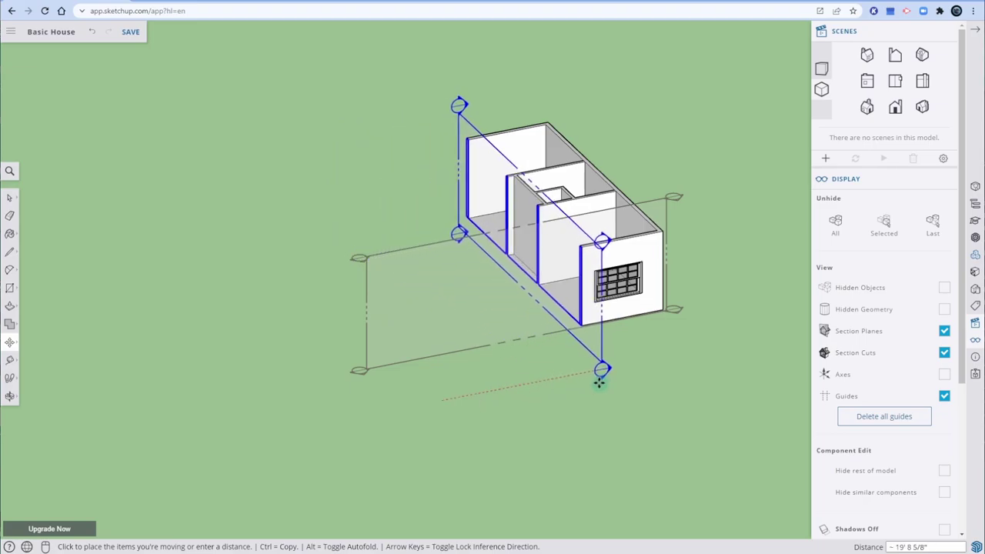
pyautogui.click(594, 378)
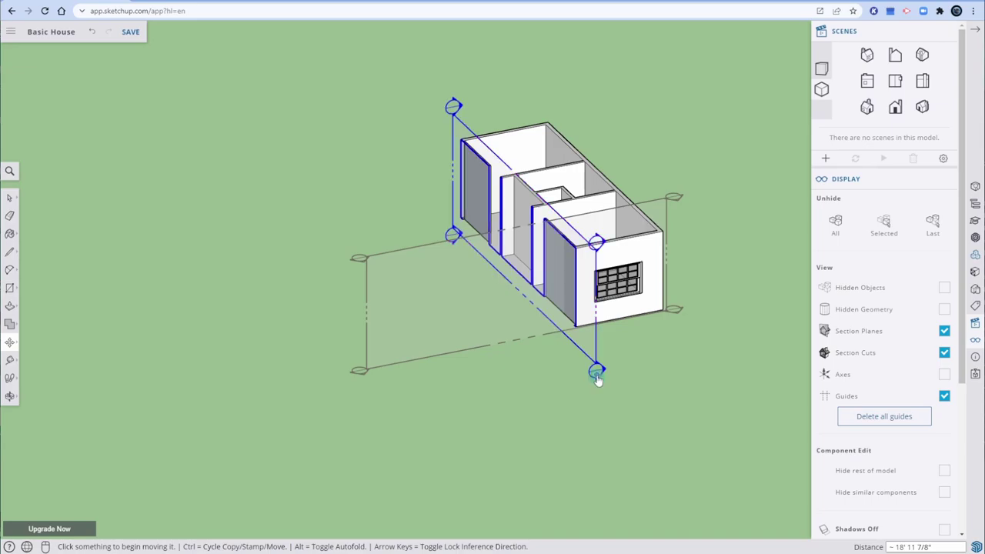
pyautogui.rightClick(599, 380)
pyautogui.click(632, 468)
# Step: Show the hall wall in the standard right view and deselect the section plane
pyautogui.moveTo(721, 422); pyautogui.dragTo(376, 362, button='middle')
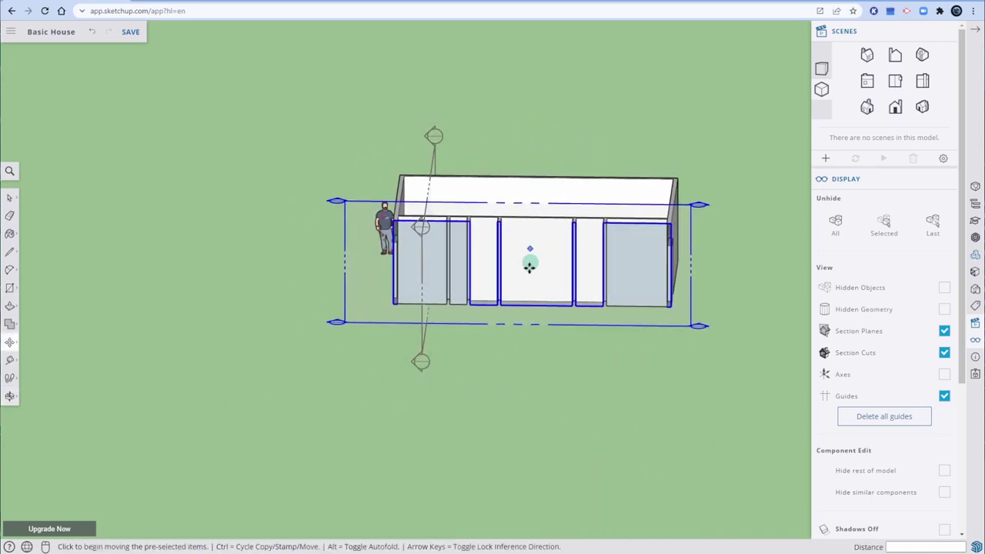
pyautogui.scroll(3, 544, 284)
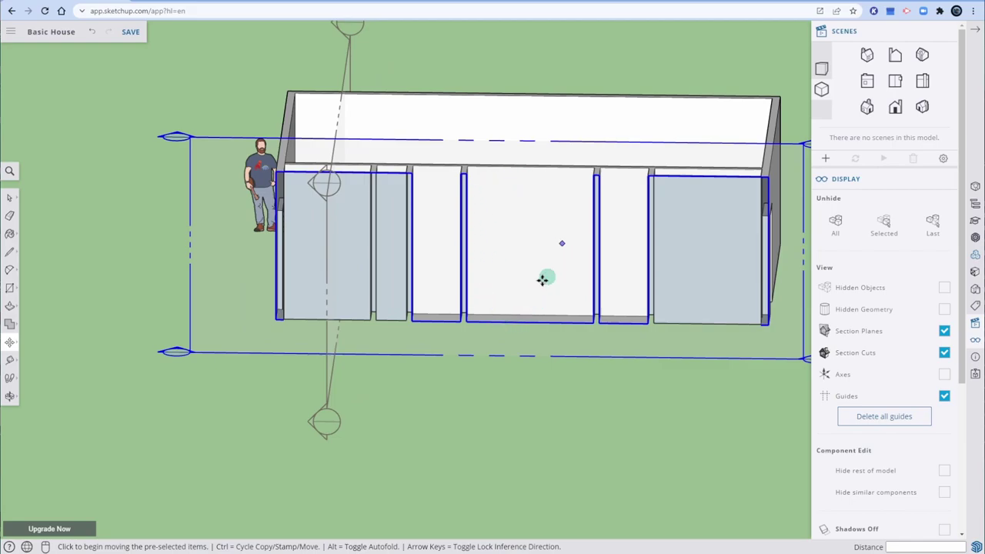
pyautogui.click(922, 81)
pyautogui.press('space')
pyautogui.click(544, 100)
pyautogui.scroll(2, 517, 278)
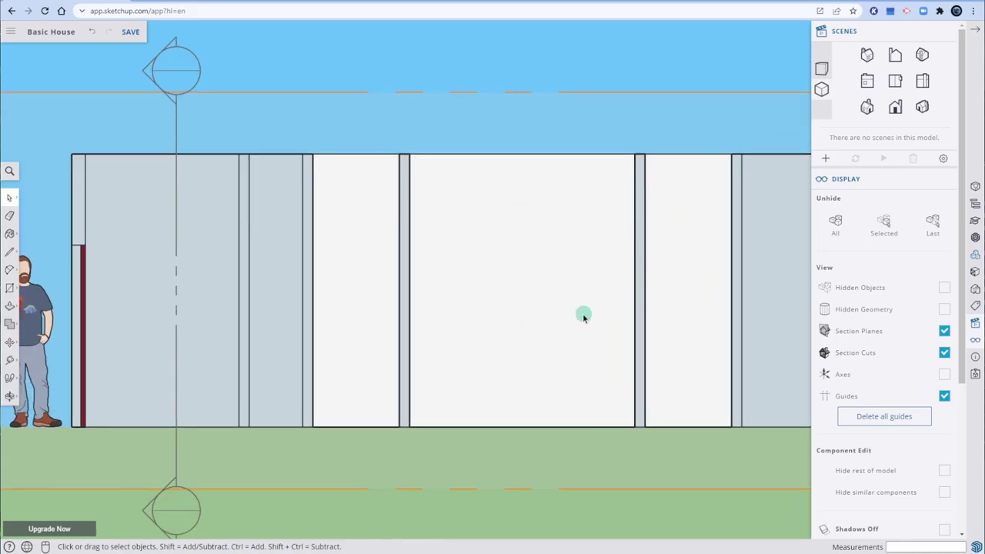
pyautogui.keyDown('shift'); pyautogui.moveTo(566, 319); pyautogui.dragTo(447, 336, button='middle'); pyautogui.keyUp('shift')
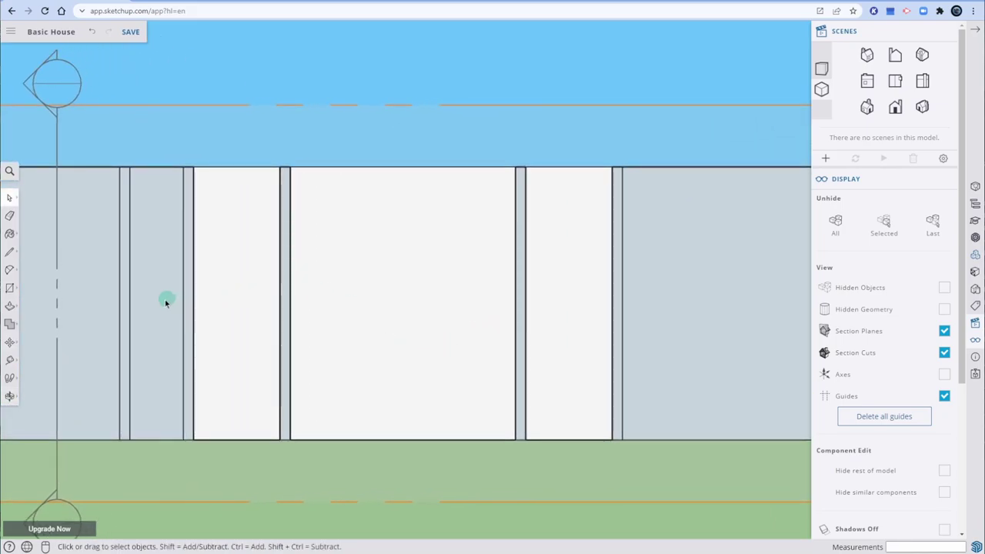
pyautogui.click(9, 251)
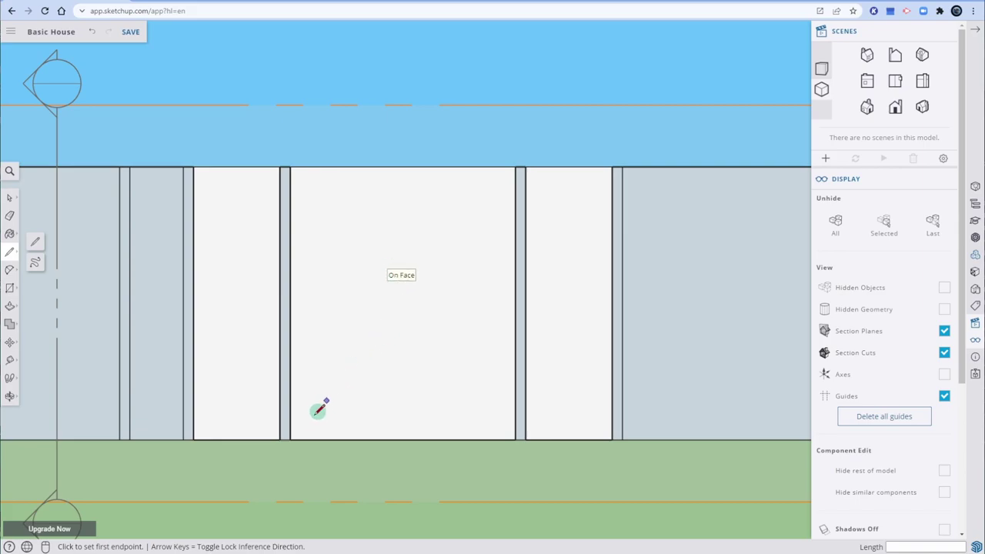
pyautogui.click(10, 359)
pyautogui.click(290, 440)
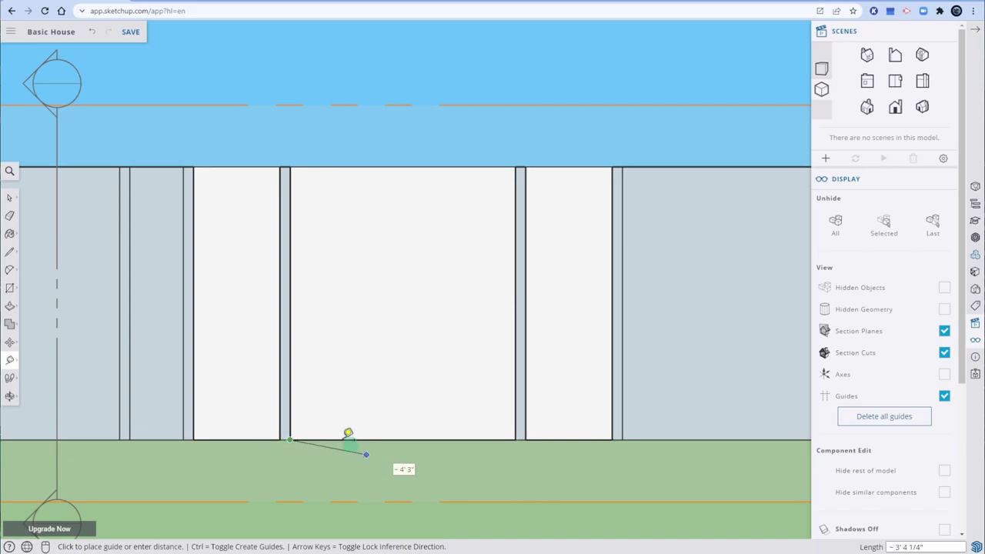
# Step: Draw a 6' by 6' rectangle on the hall wall face between the two middle partition walls
pyautogui.click(9, 287)
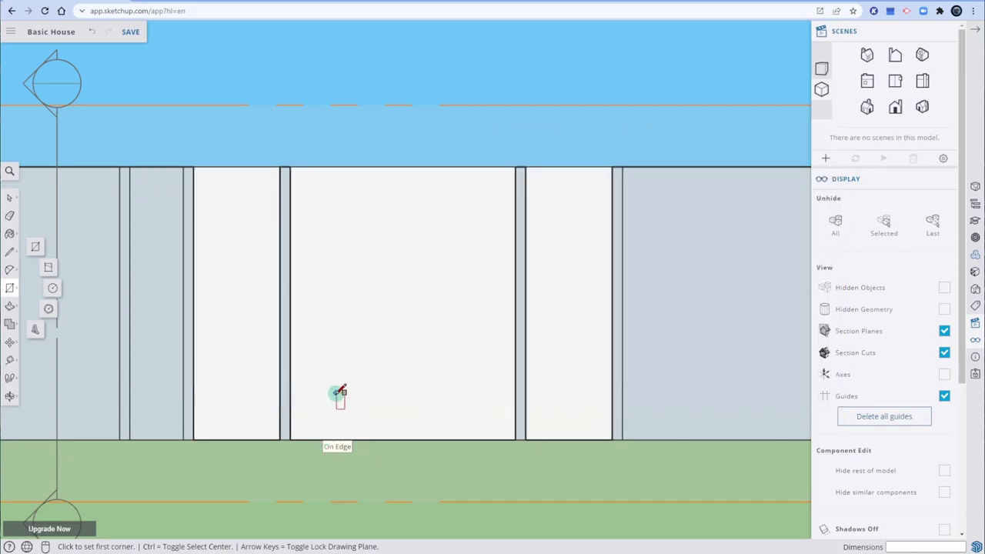
pyautogui.click(335, 393)
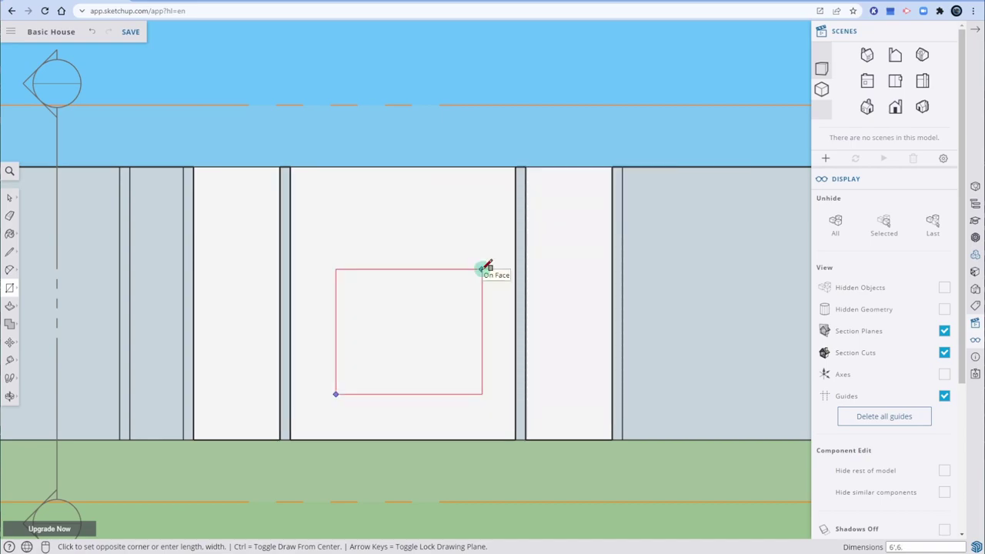
pyautogui.click(482, 268)
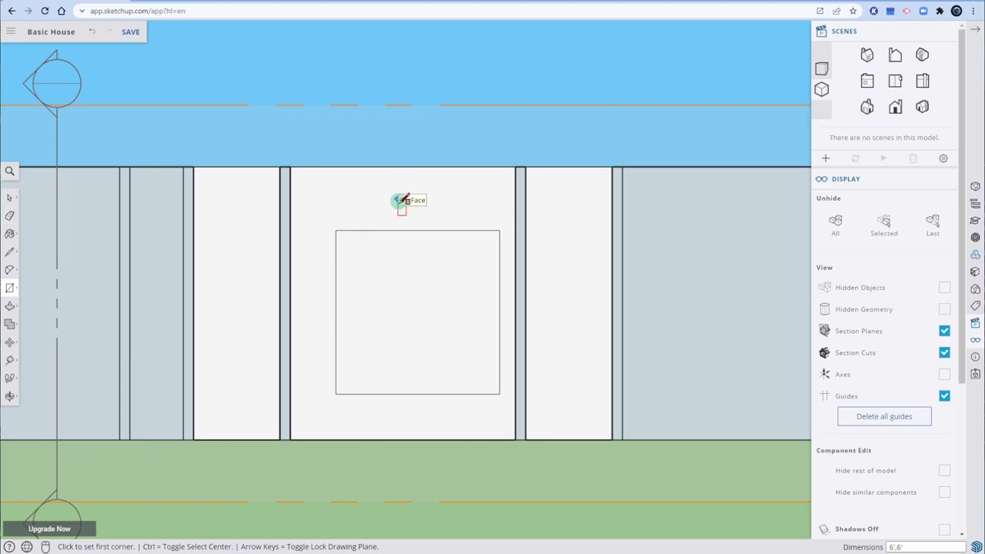
# Step: Move the rectangle's four edges so its bottom midpoint sits on the midpoint of the wall's bottom edge
pyautogui.press('space')
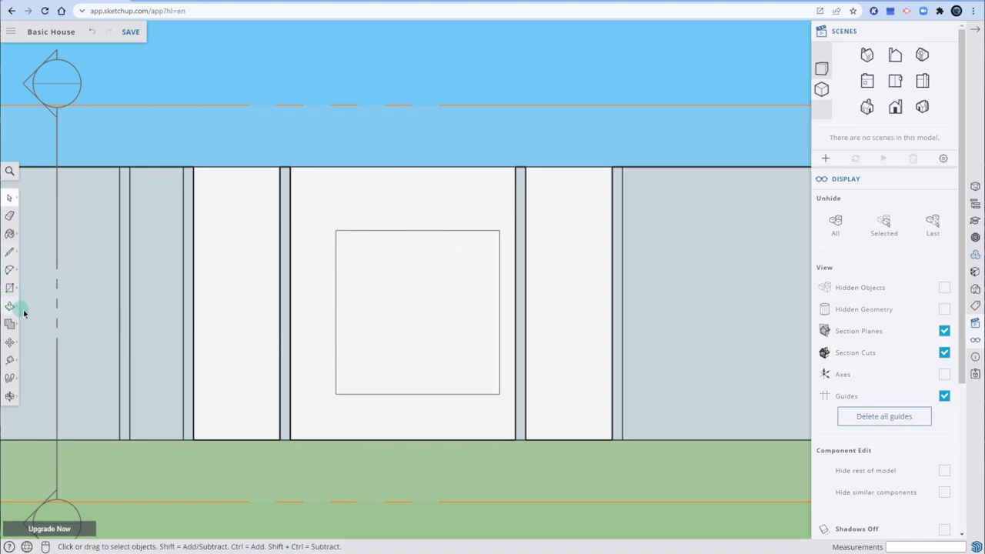
pyautogui.click(336, 329)
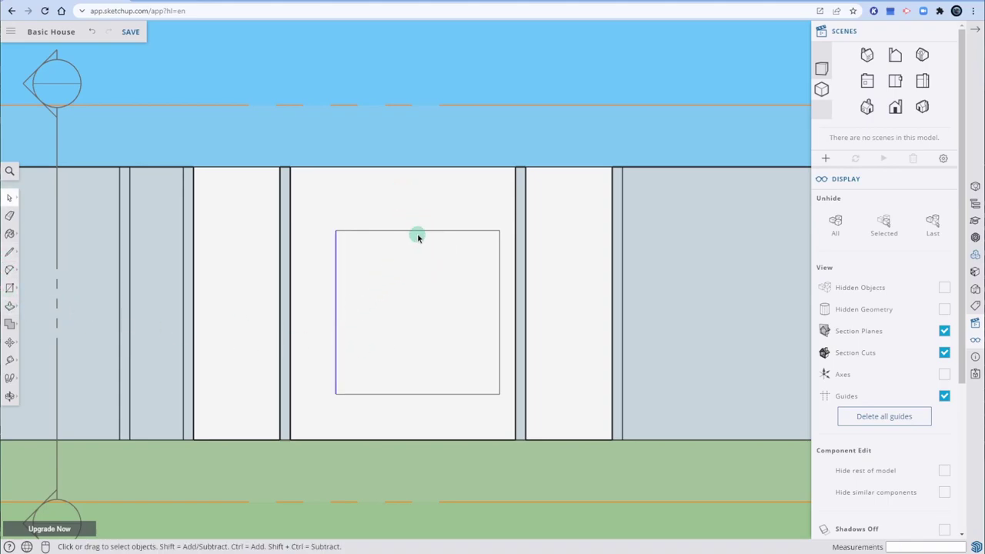
pyautogui.keyDown('shift'); pyautogui.click(499, 297); pyautogui.keyUp('shift')
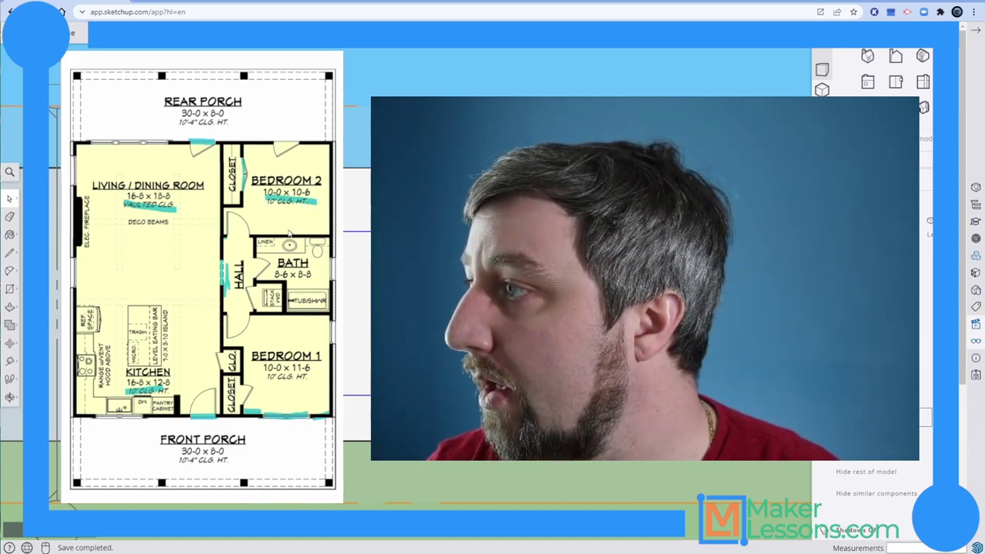
pyautogui.moveTo(267, 376); pyautogui.dragTo(308, 376)
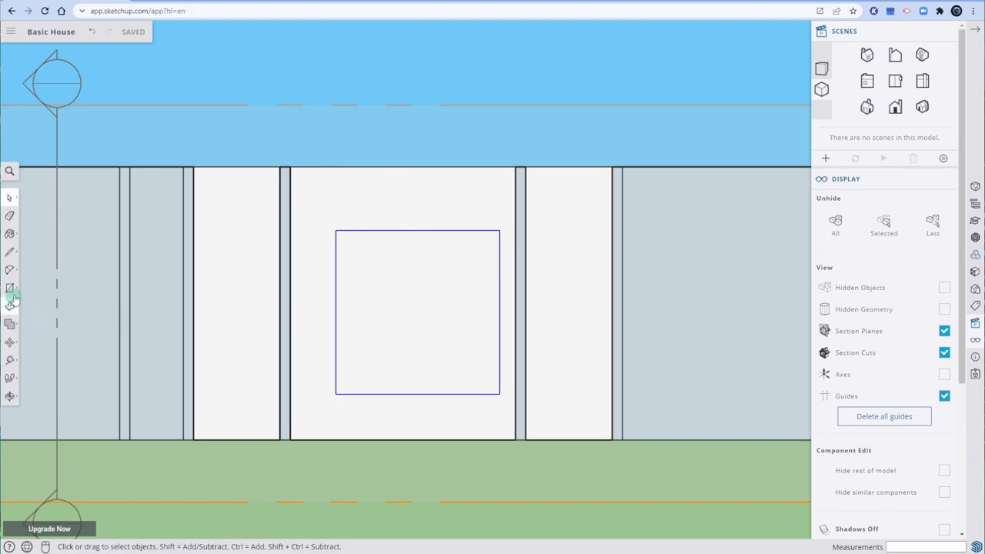
pyautogui.click(7, 346)
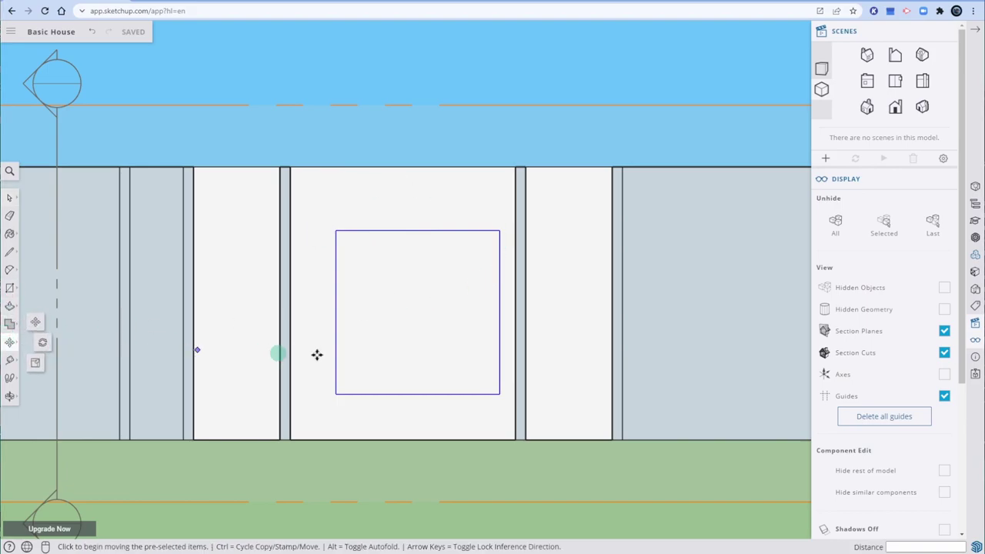
pyautogui.click(419, 395)
pyautogui.click(405, 440)
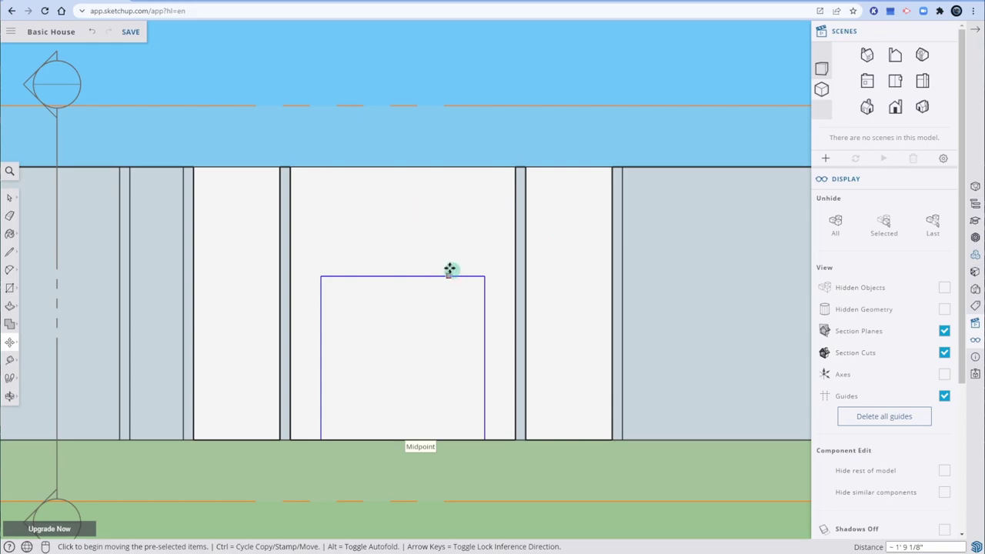
pyautogui.click(11, 271)
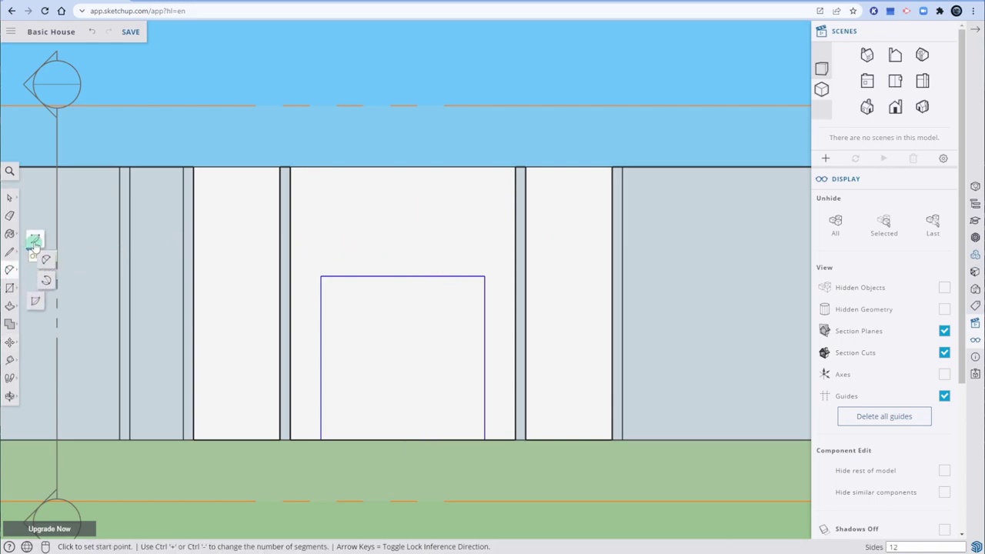
pyautogui.click(36, 240)
pyautogui.click(321, 275)
pyautogui.click(484, 276)
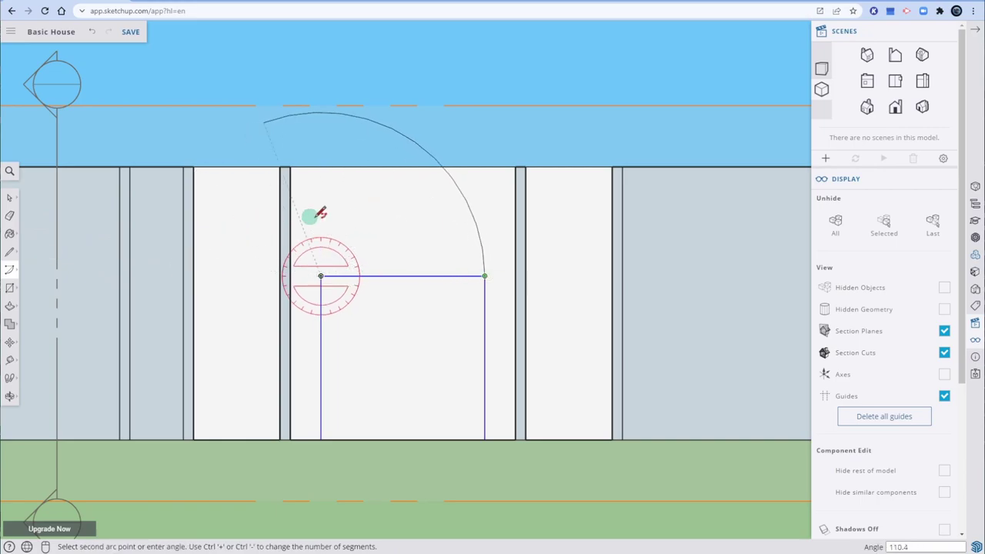
pyautogui.press('Escape')
pyautogui.press('space')
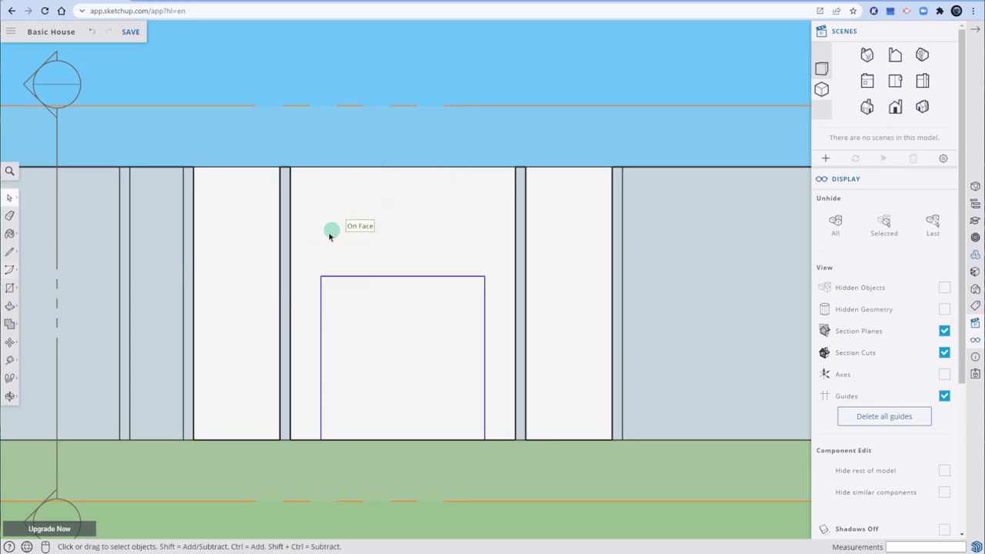
pyautogui.click(15, 268)
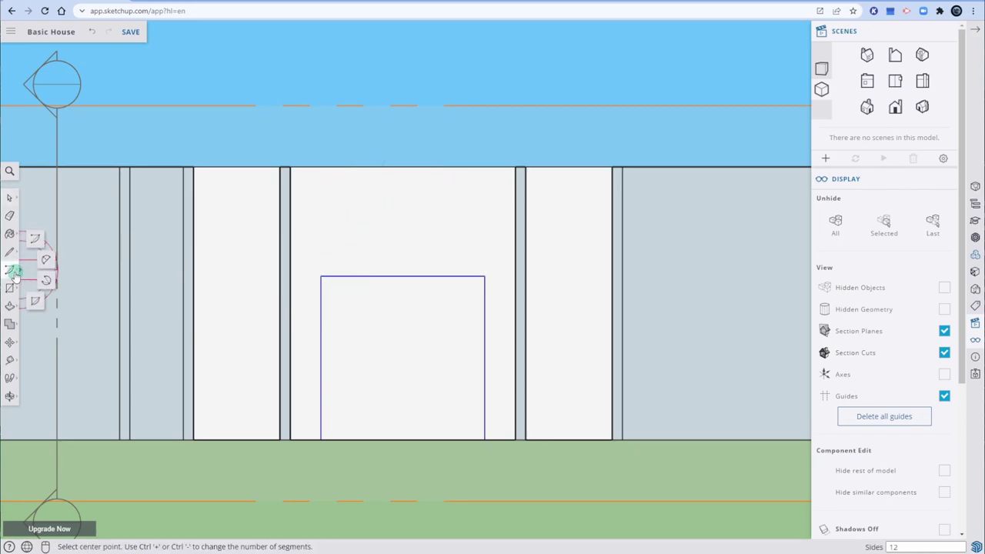
pyautogui.click(34, 241)
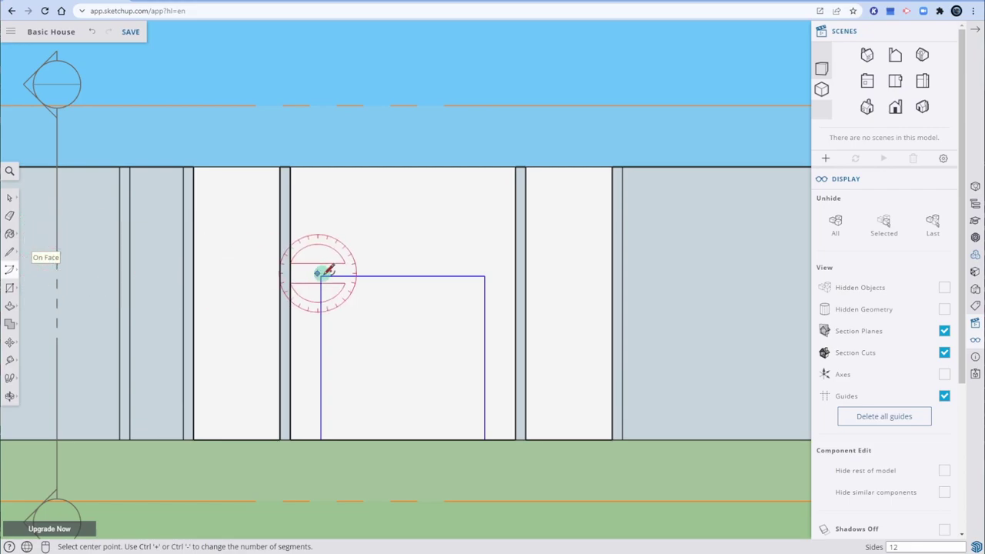
pyautogui.click(403, 275)
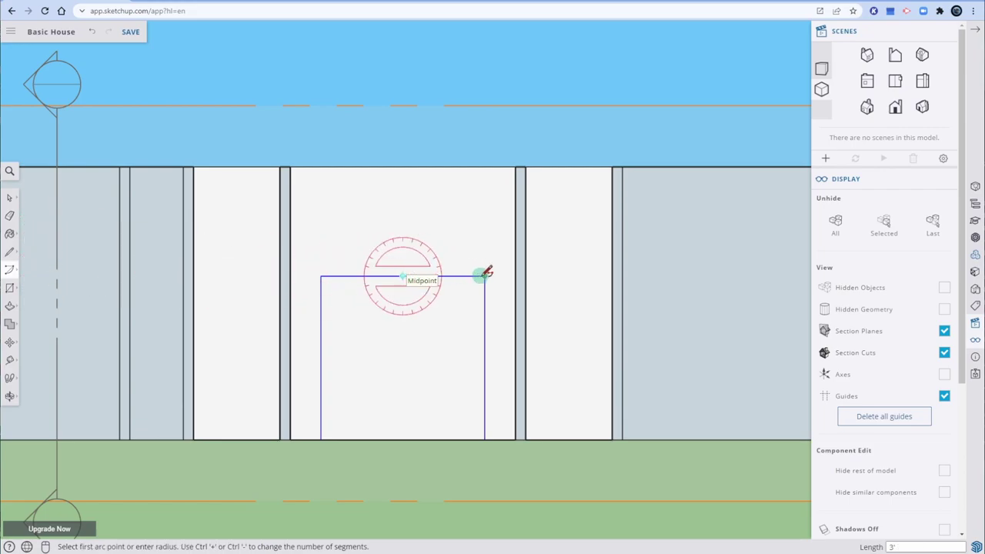
pyautogui.click(483, 275)
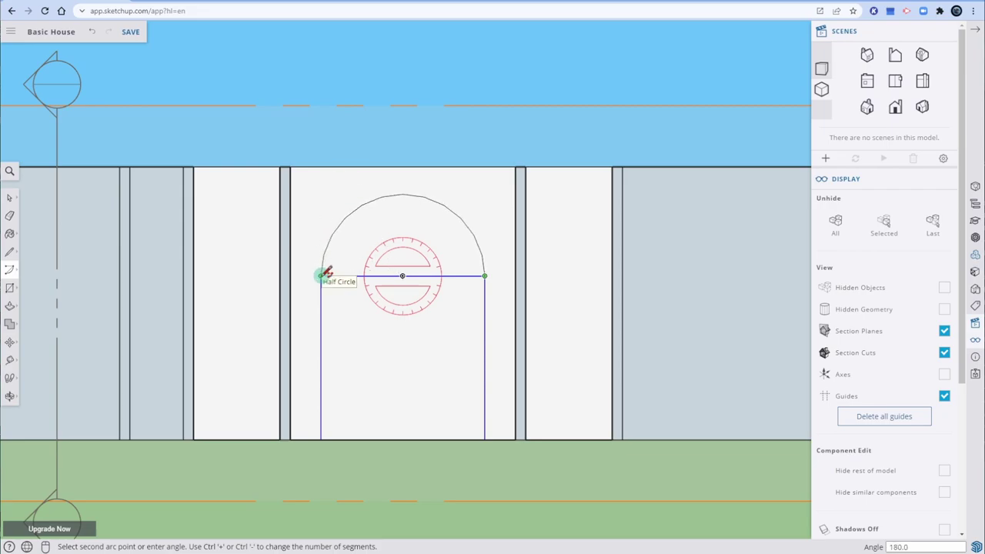
pyautogui.press('space')
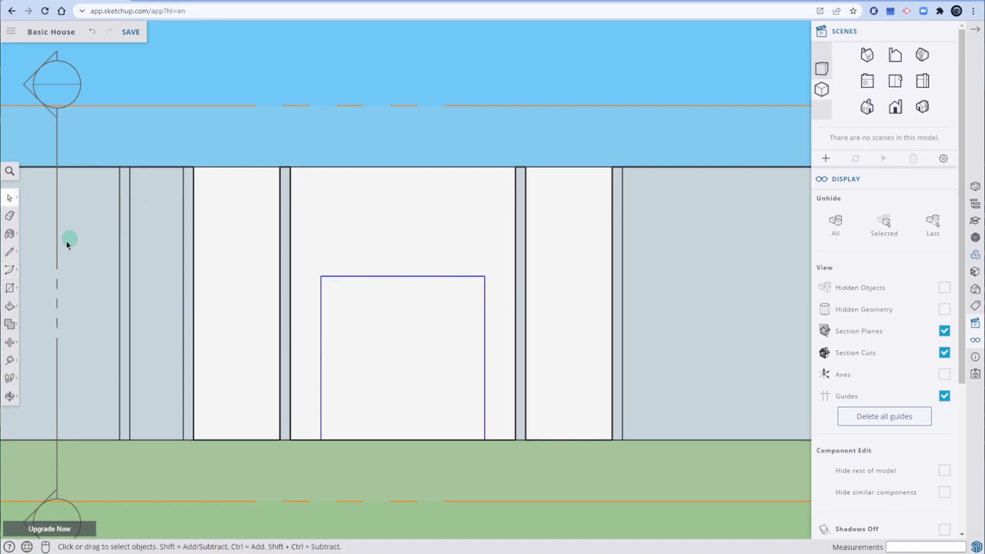
# Step: Draw a shallow 2 Point Arc bulging upward between the rectangle's two top corners
pyautogui.click(12, 275)
pyautogui.click(44, 259)
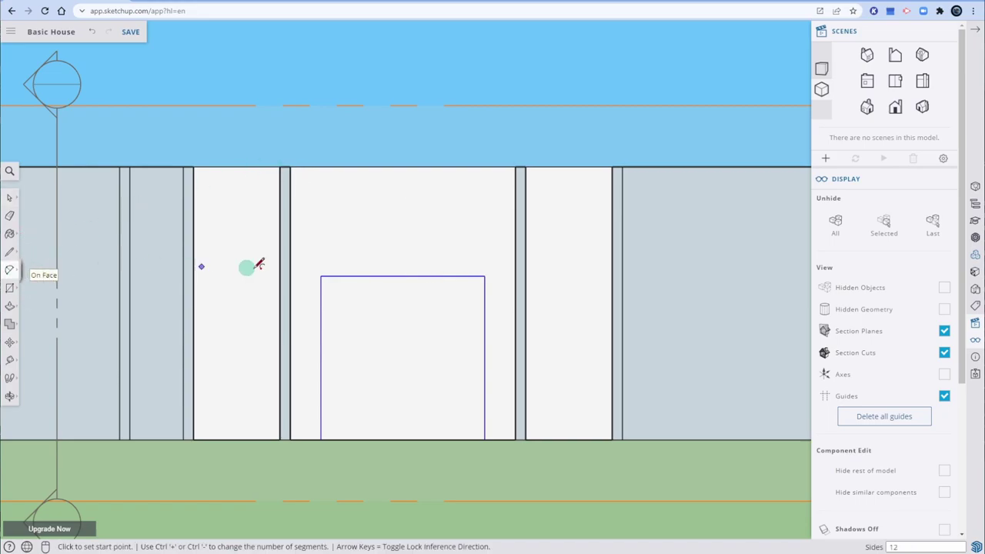
pyautogui.click(321, 276)
pyautogui.click(485, 275)
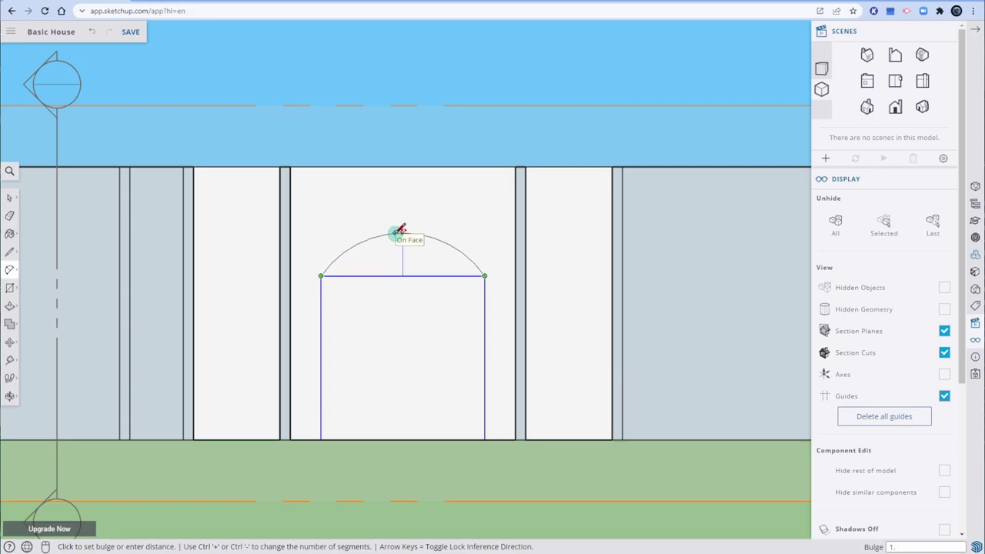
pyautogui.click(399, 231)
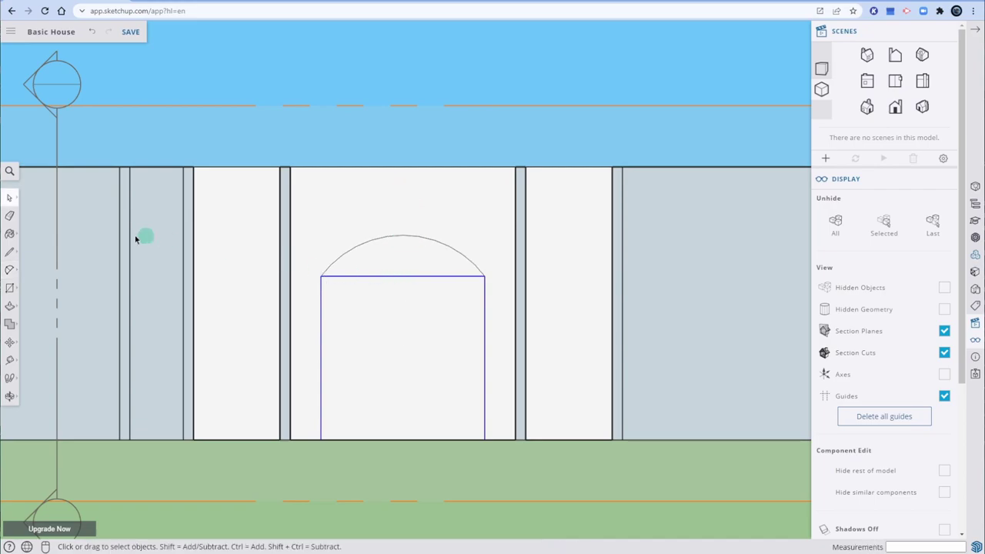
# Step: Erase the straight line between the arc and the rectangle to form a single arched opening outline
pyautogui.click(9, 215)
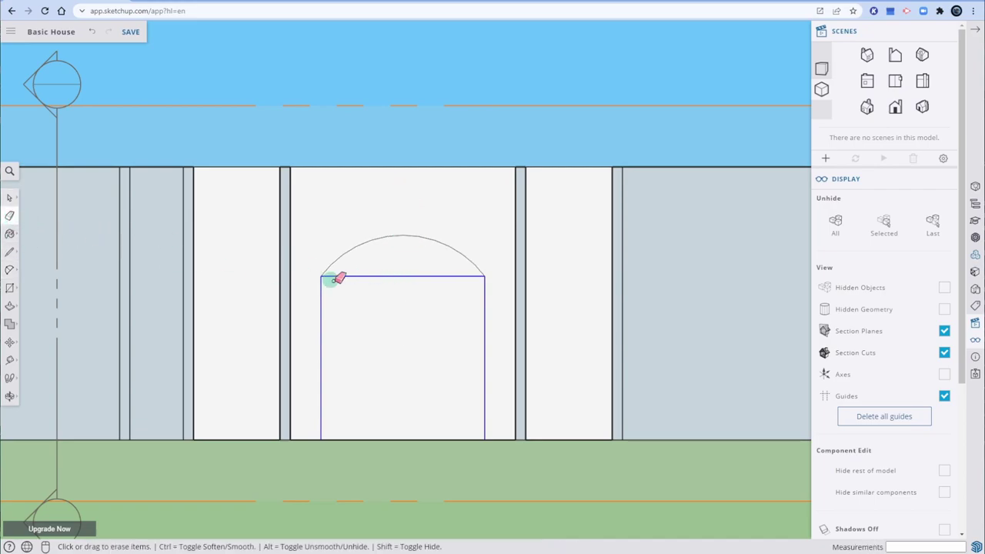
pyautogui.press('space')
pyautogui.click(395, 297)
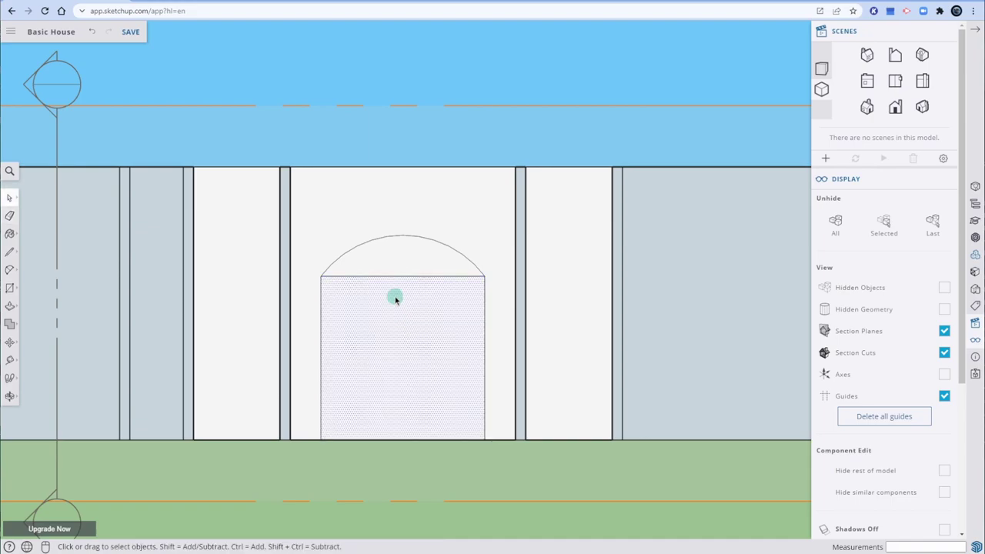
pyautogui.click(418, 152)
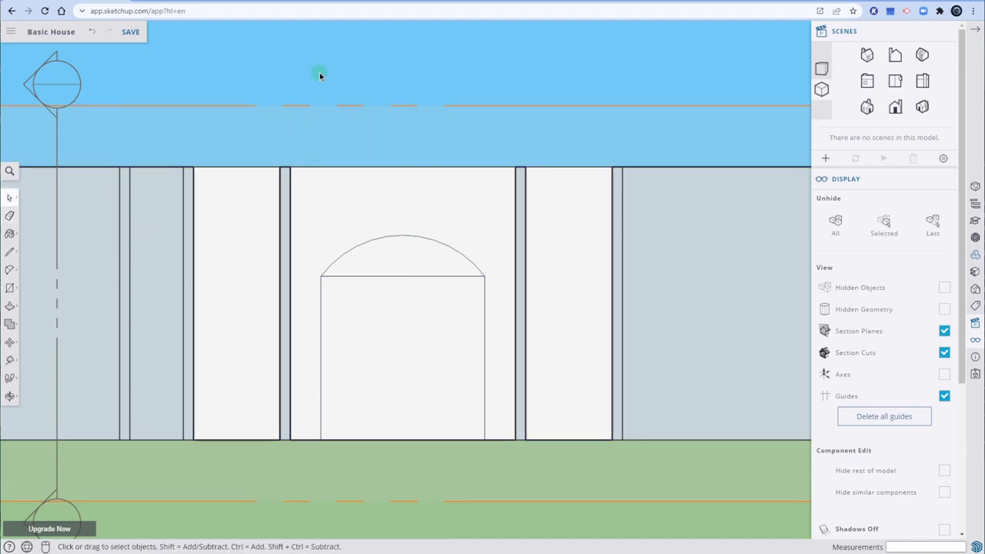
pyautogui.click(9, 216)
pyautogui.click(378, 275)
# Step: Push the arched face 4 1/2" through the hall wall to cut an opening into the living room
pyautogui.click(9, 305)
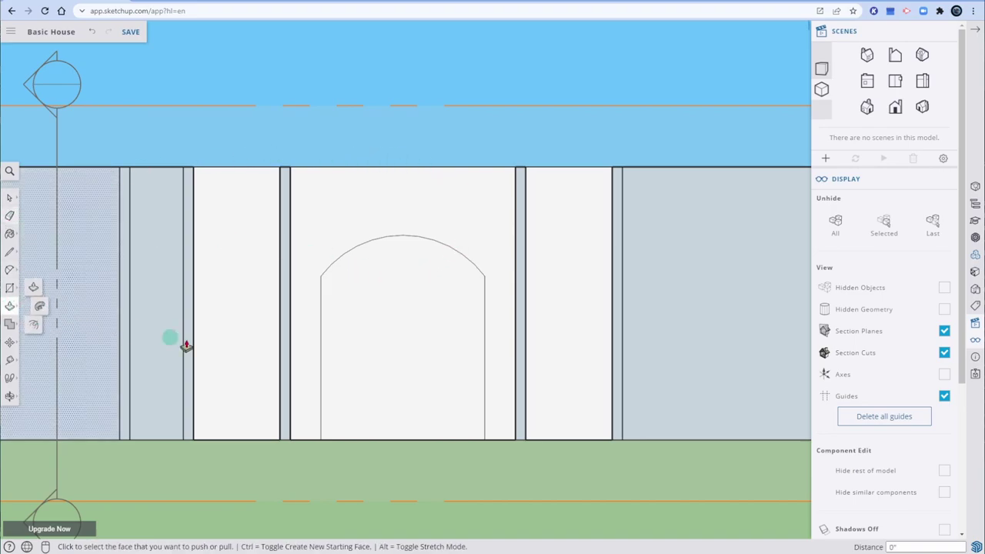
pyautogui.click(417, 352)
pyautogui.moveTo(423, 346); pyautogui.dragTo(285, 398)
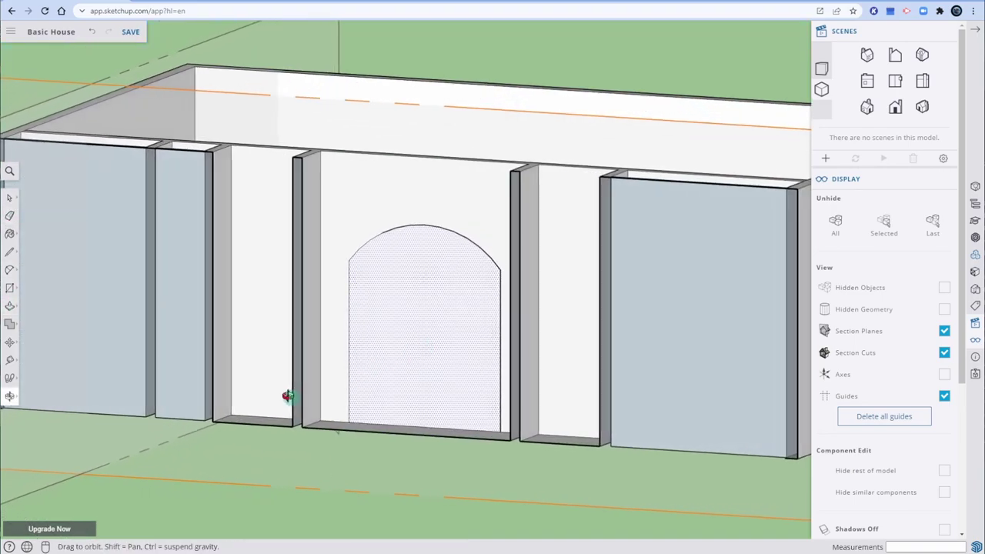
pyautogui.press('p')
pyautogui.moveTo(446, 328); pyautogui.dragTo(808, 361, button='middle')
pyautogui.press('p')
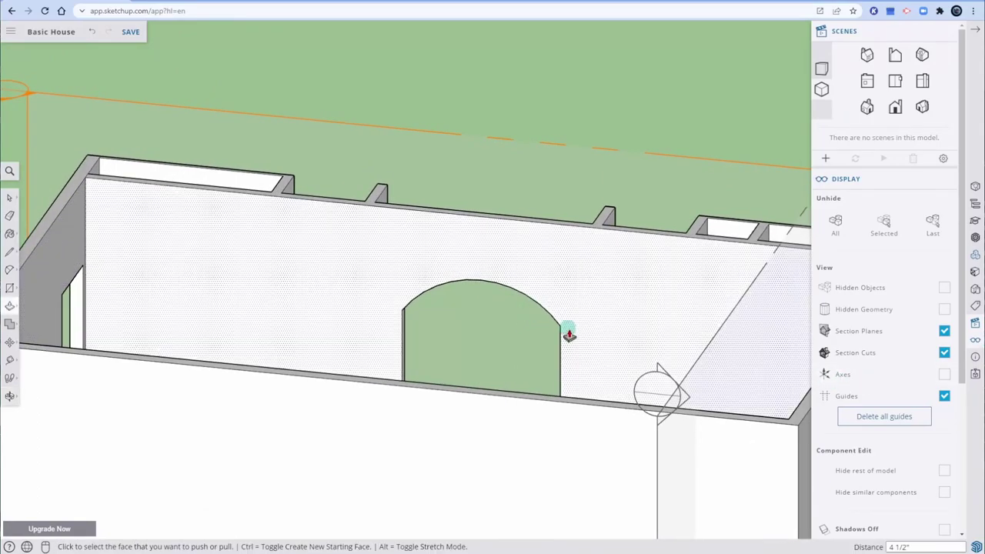
# Step: Turn off section cuts to show the whole house from the front
pyautogui.scroll(-3, 548, 321)
pyautogui.moveTo(438, 446); pyautogui.dragTo(332, 219, button='middle')
pyautogui.scroll(-5, 332, 220)
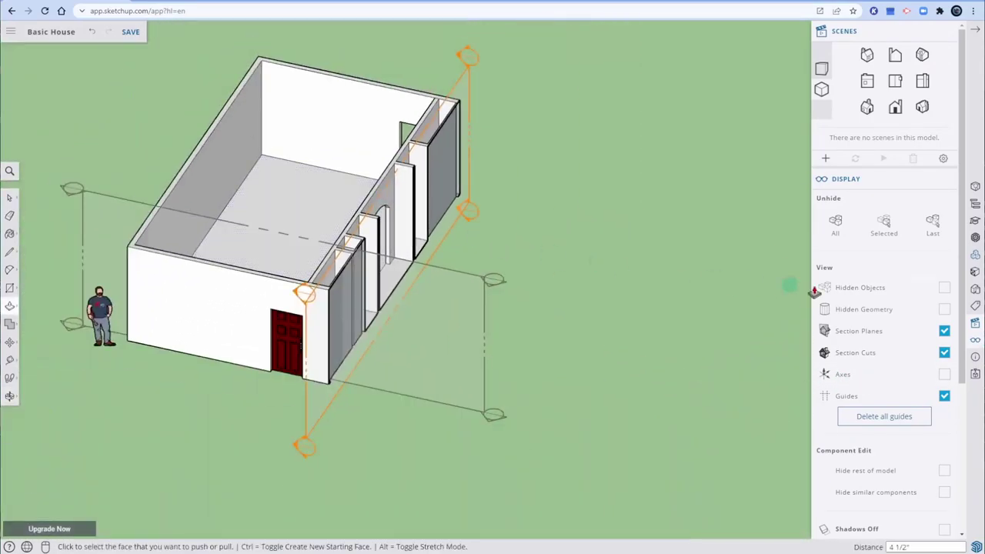
pyautogui.click(945, 353)
pyautogui.moveTo(581, 333); pyautogui.dragTo(435, 449, button='middle')
pyautogui.moveTo(369, 330); pyautogui.dragTo(370, 204, button='middle')
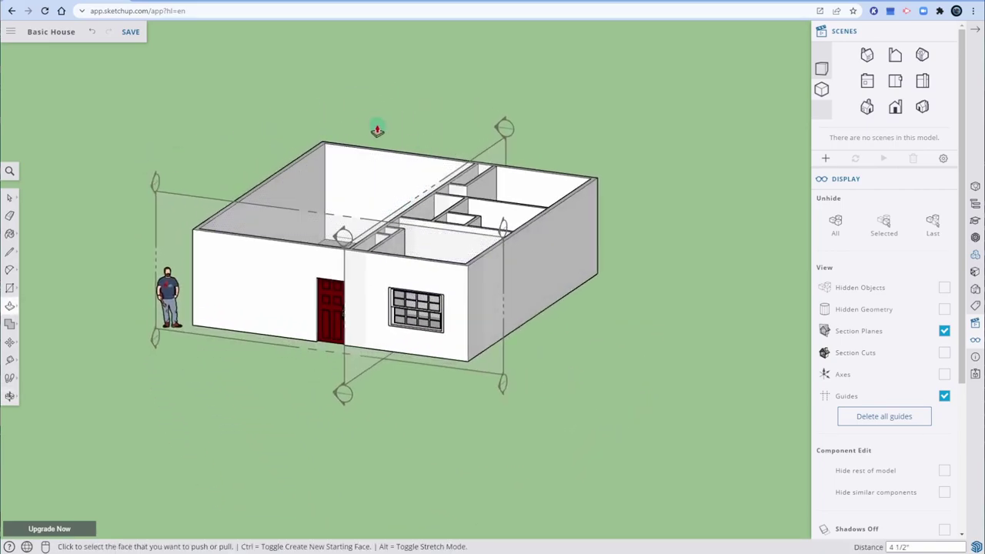
pyautogui.keyDown('shift'); pyautogui.moveTo(375, 93); pyautogui.dragTo(436, 277, button='middle'); pyautogui.keyUp('shift')
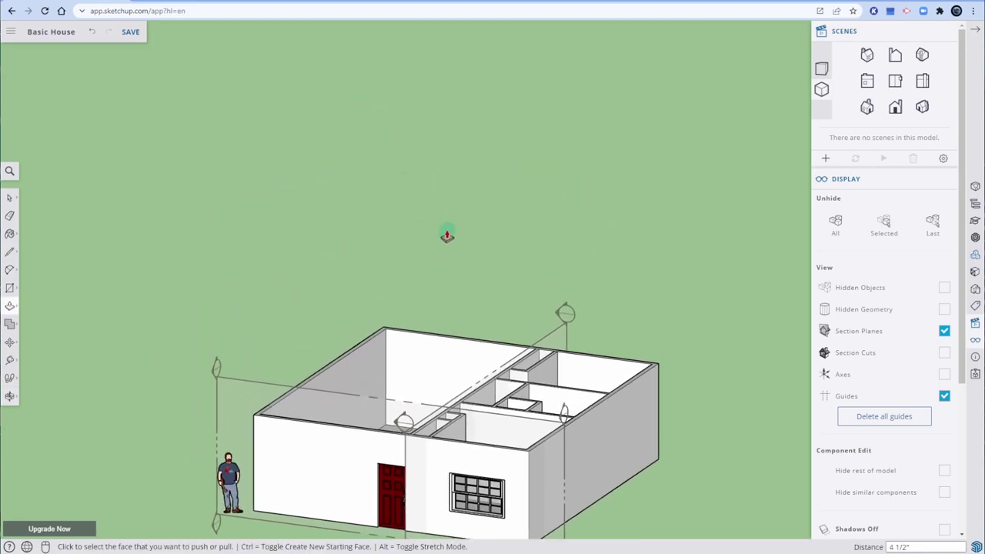
# Step: Move the scale figure from outside the front wall into the living room
pyautogui.press('space')
pyautogui.click(9, 343)
pyautogui.click(228, 481)
pyautogui.click(389, 413)
pyautogui.moveTo(389, 412); pyautogui.dragTo(413, 435, button='middle')
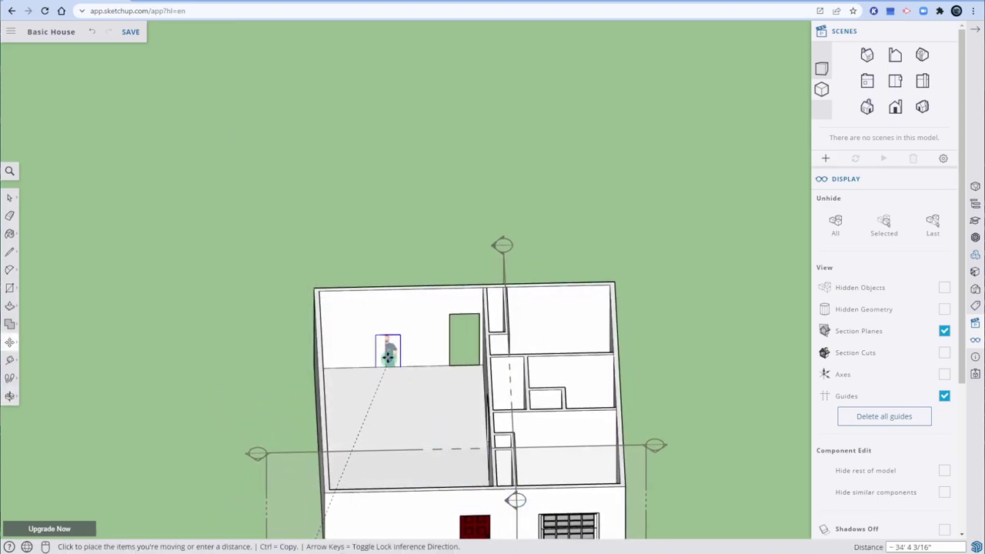
pyautogui.scroll(-2, 402, 393)
pyautogui.click(403, 399)
pyautogui.scroll(5, 402, 394)
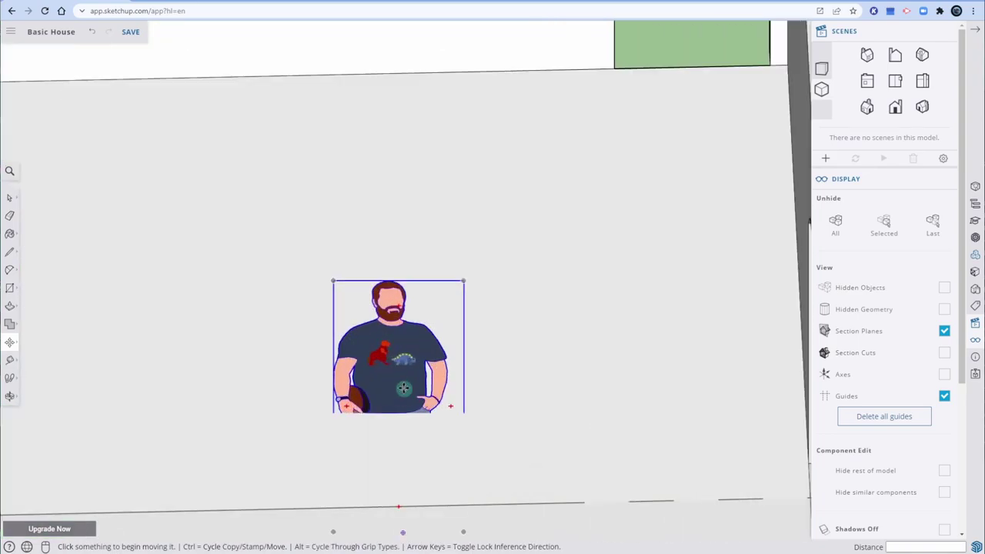